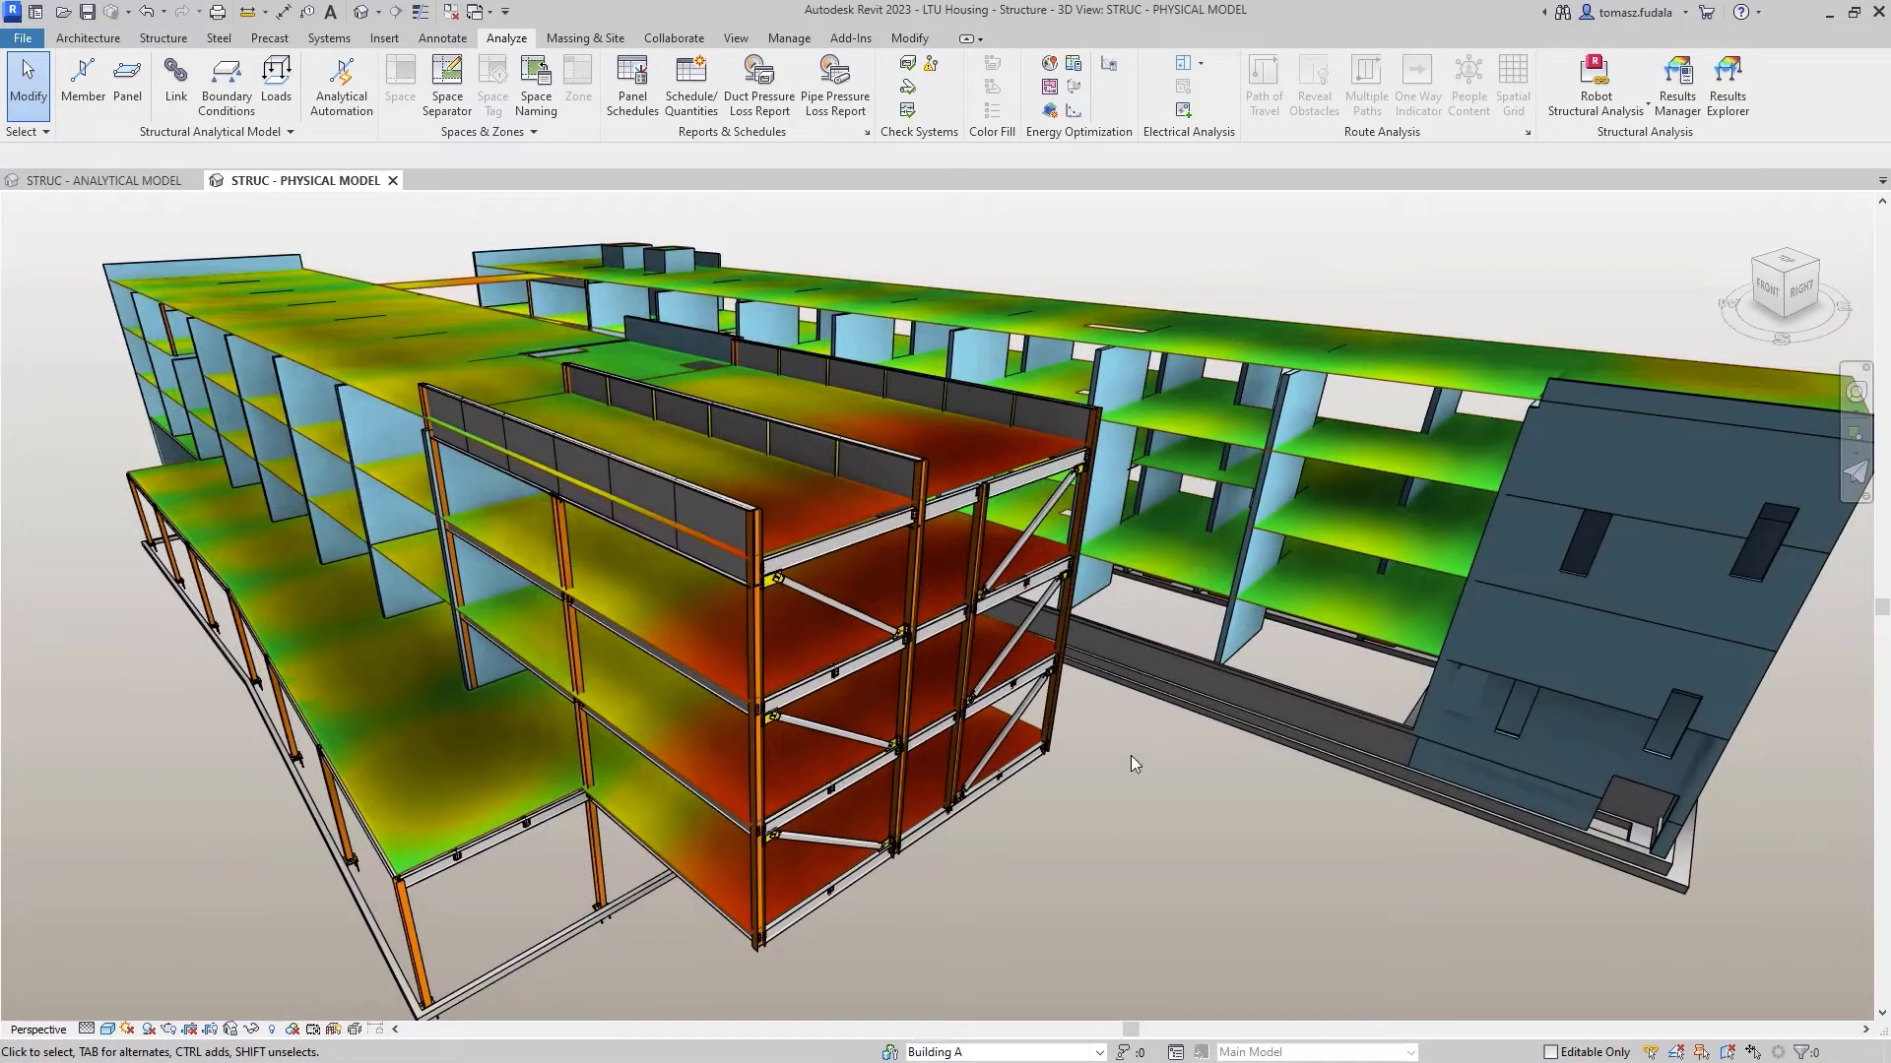
middle_click_drag(1130, 754, 1201, 627, "shift")
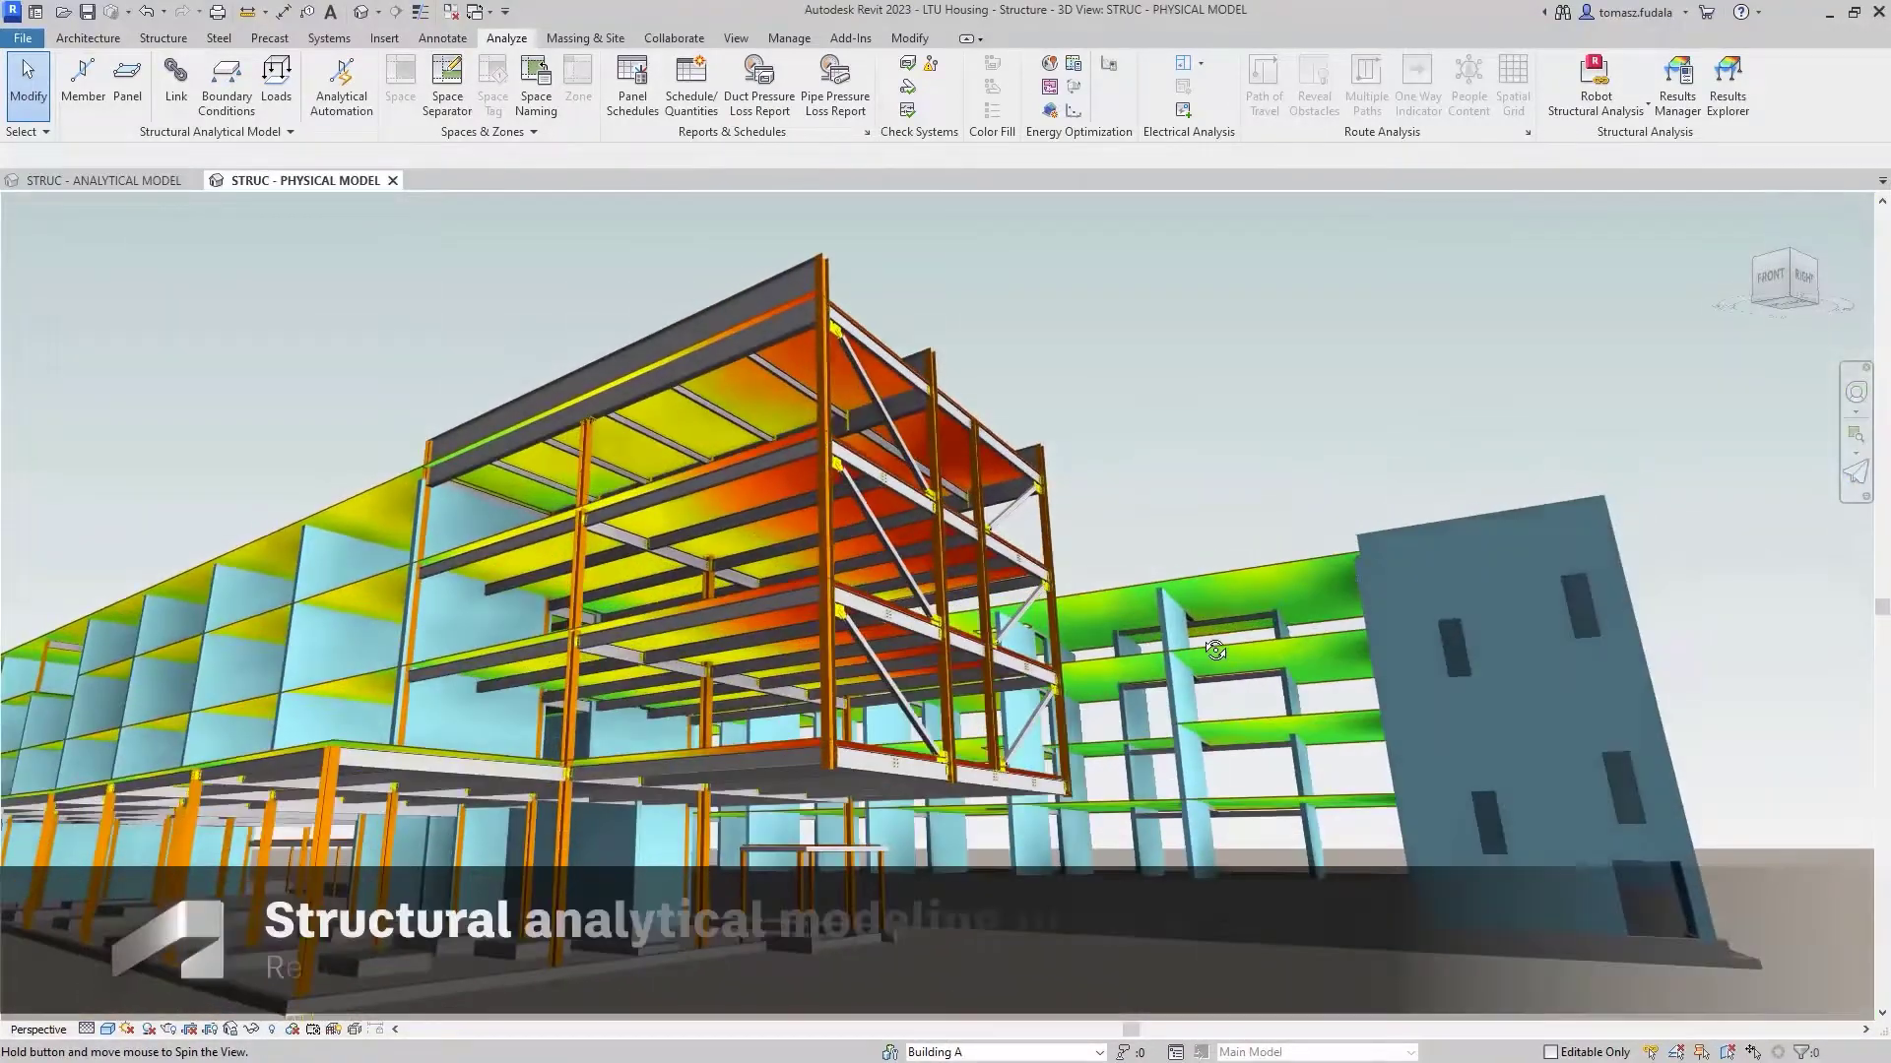
scroll(1202, 626, "up", 3)
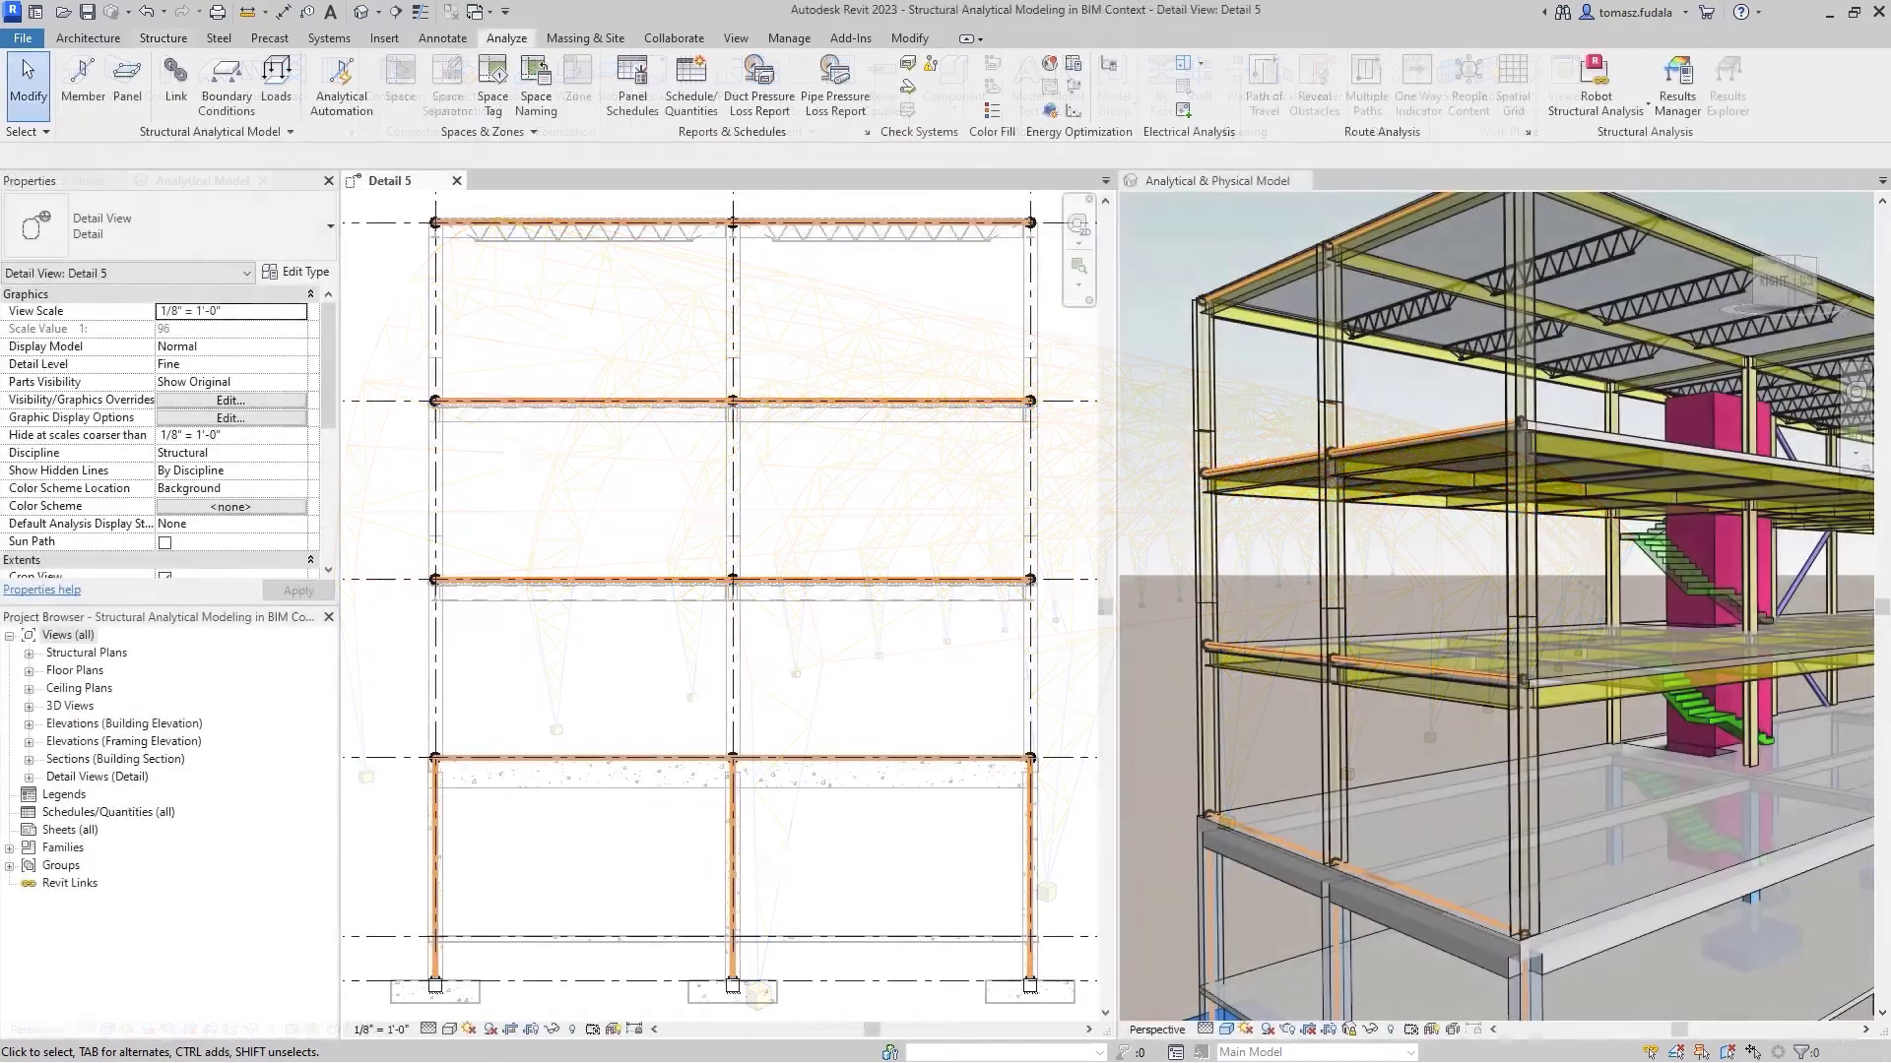
Step: Inspect the properties of the physical steel column between Level 3 and Level 4 in the Analytical & Physical Model view
left_click(1317, 724)
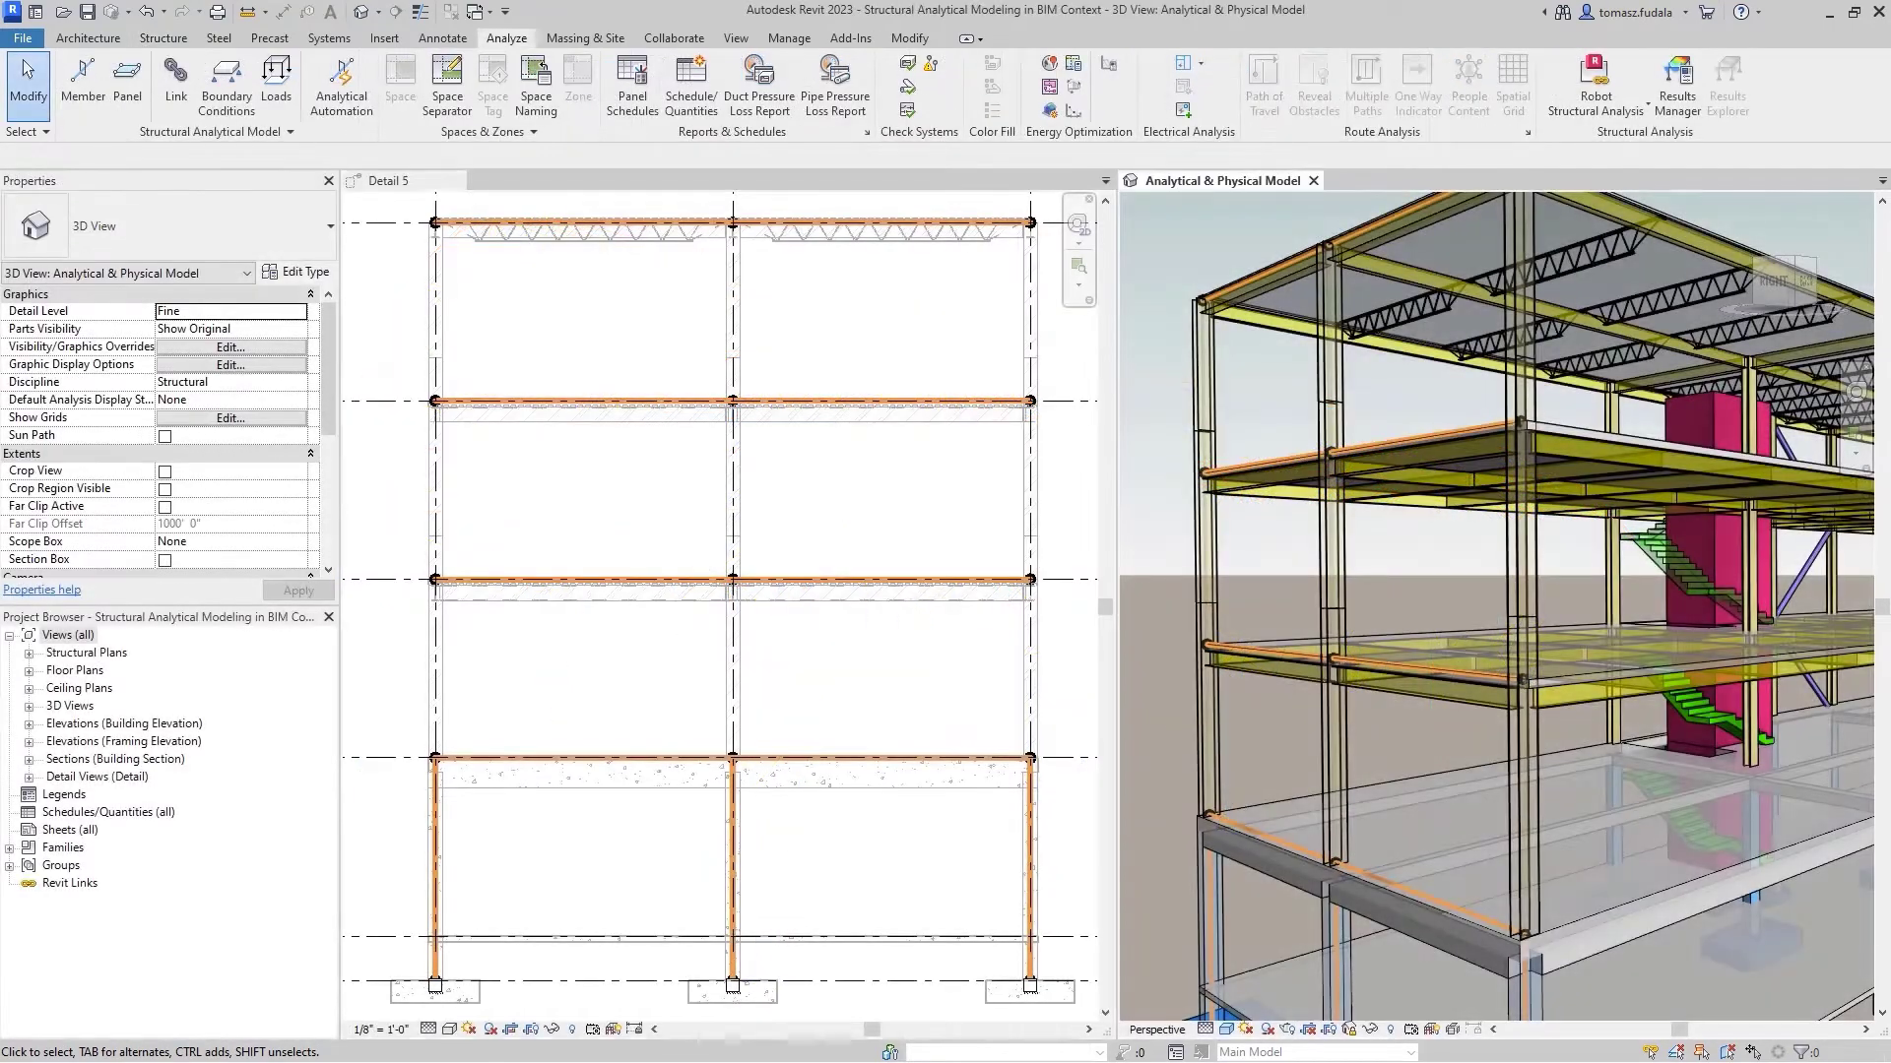
left_click(1325, 725)
left_click_drag(1327, 725, 1336, 577)
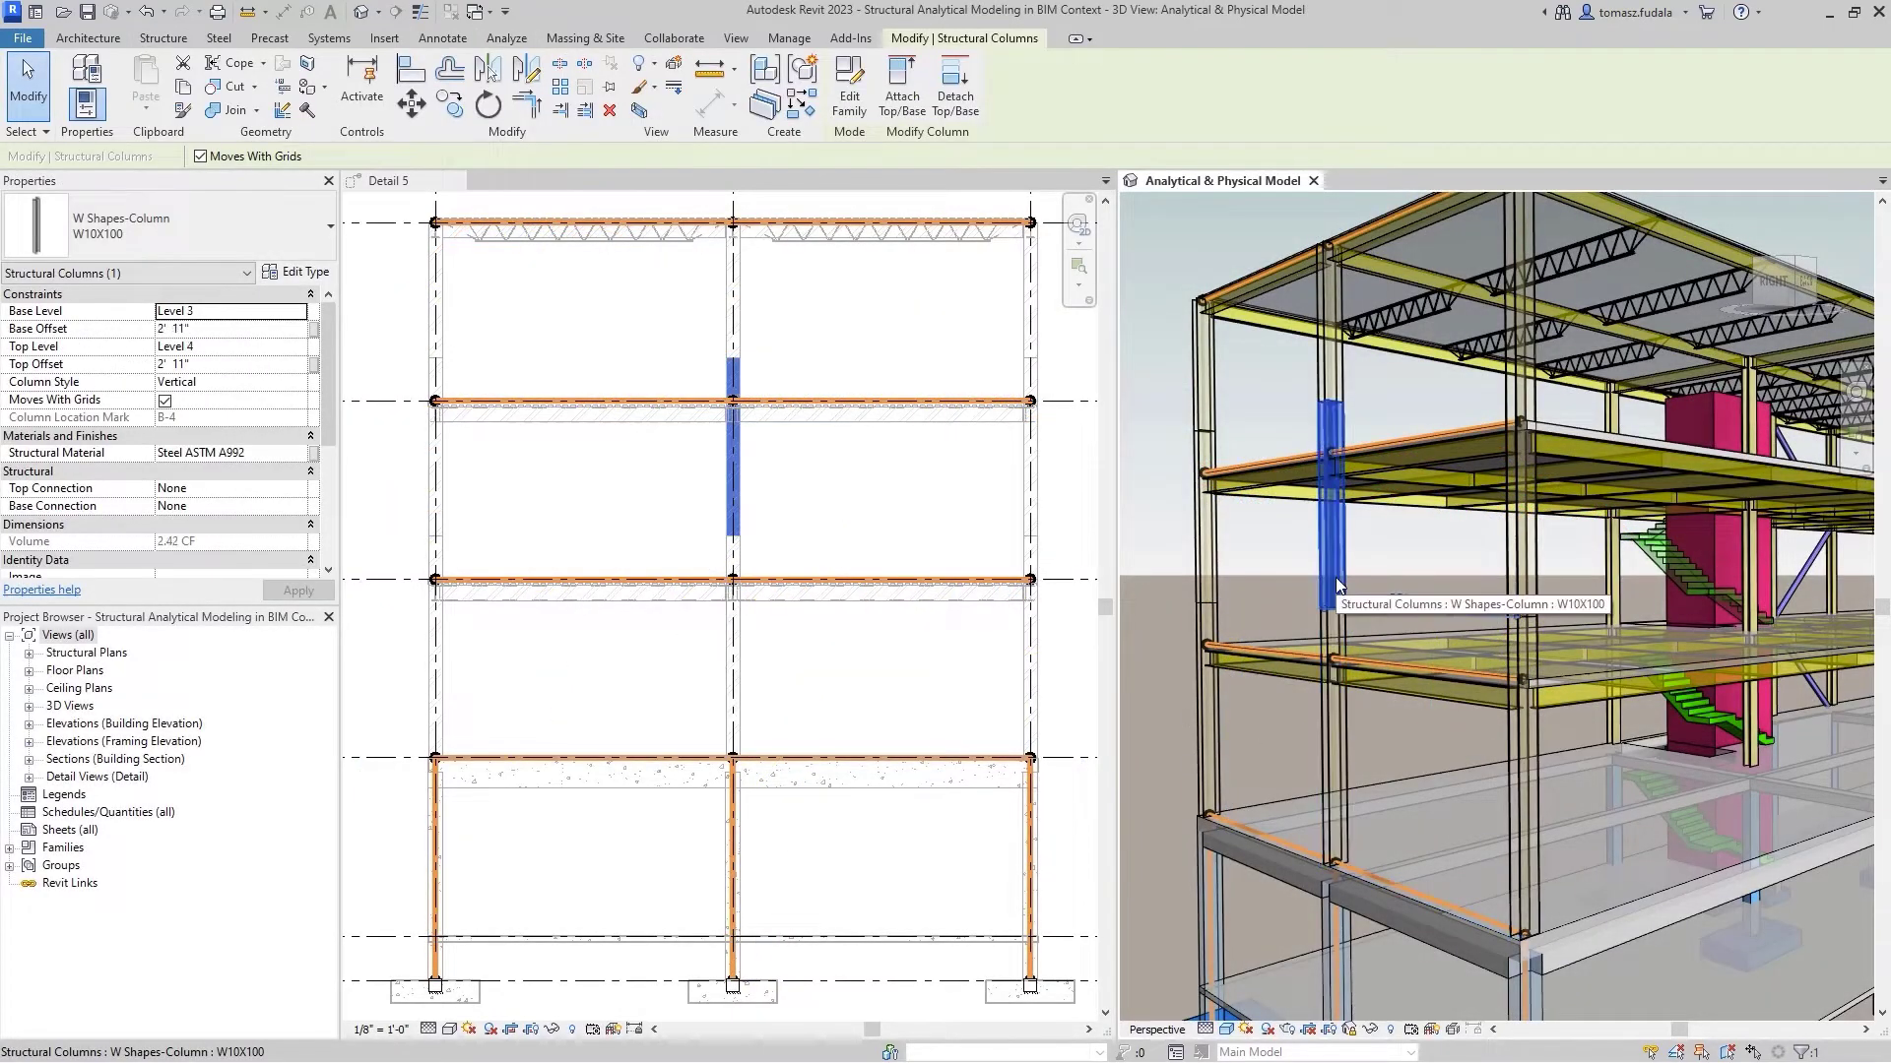
left_click(1304, 577)
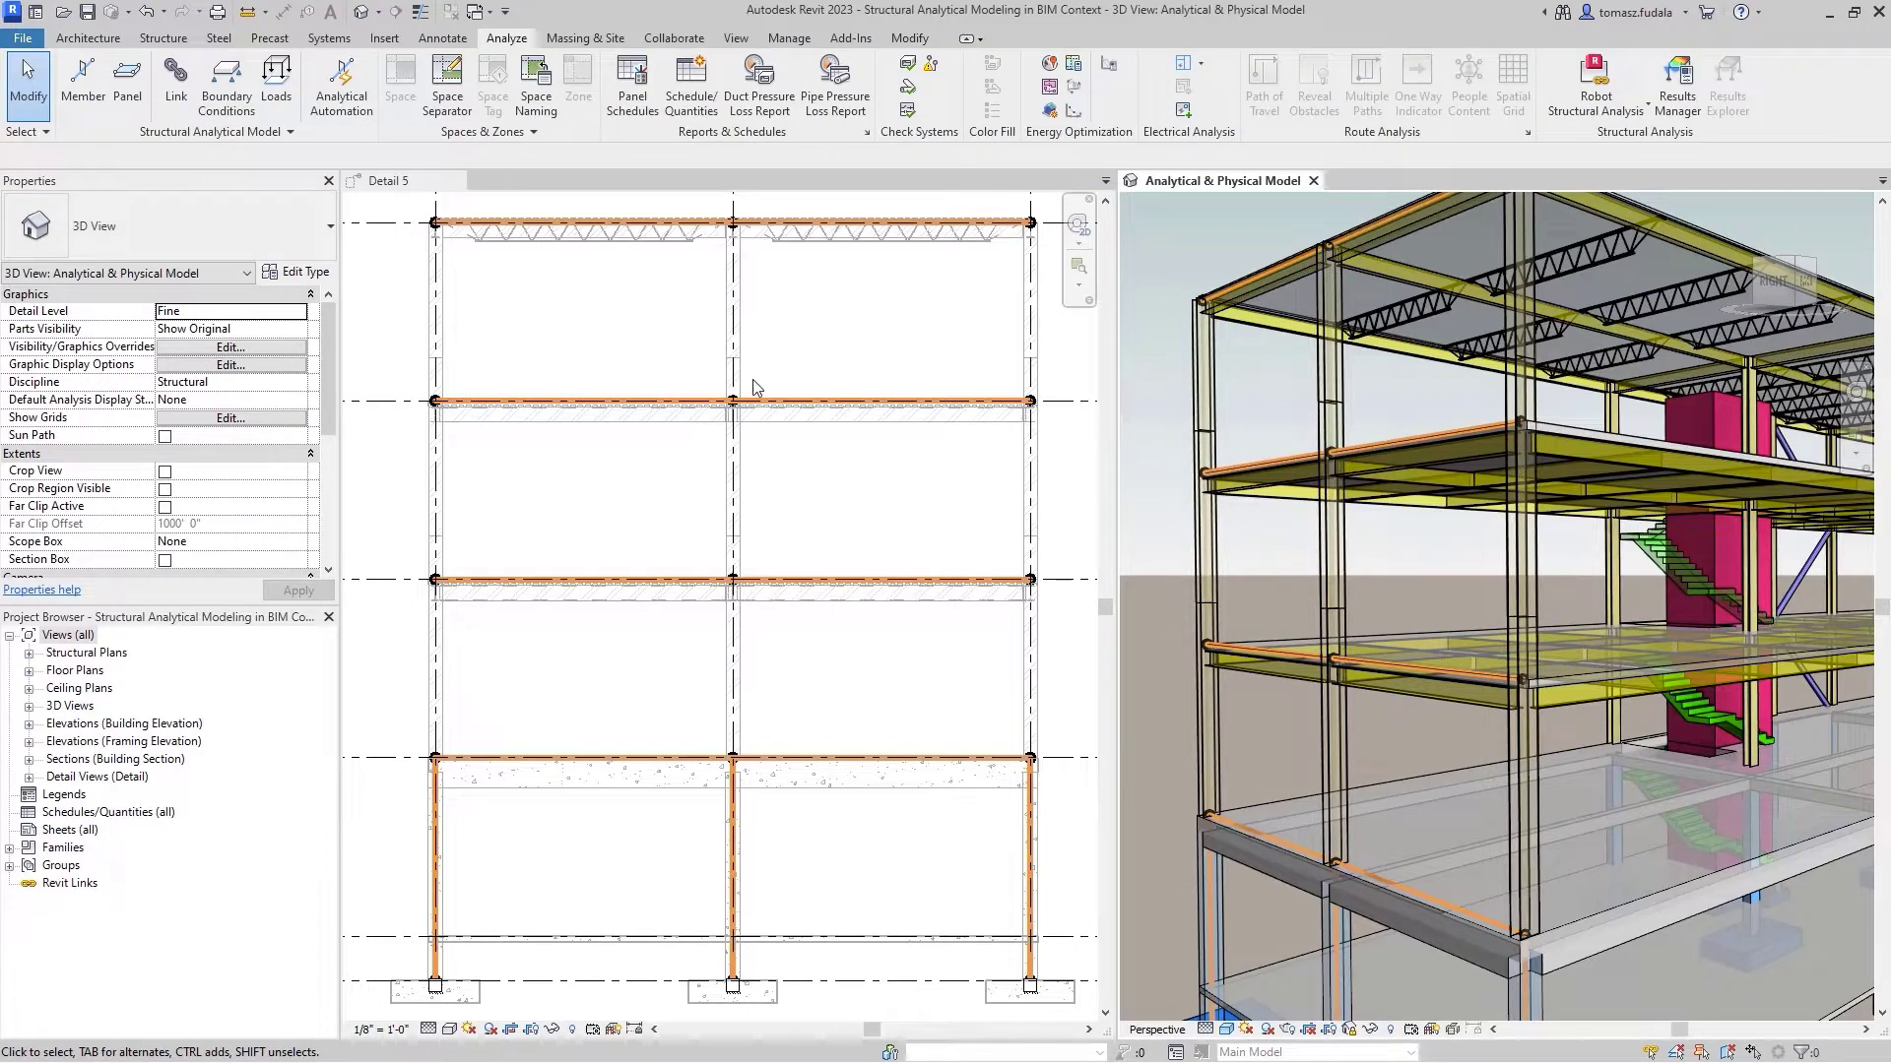
Step: Set up a new analytical member with start/end point definition, the Column structural role and a W Shapes-Column section type
left_click(82, 78)
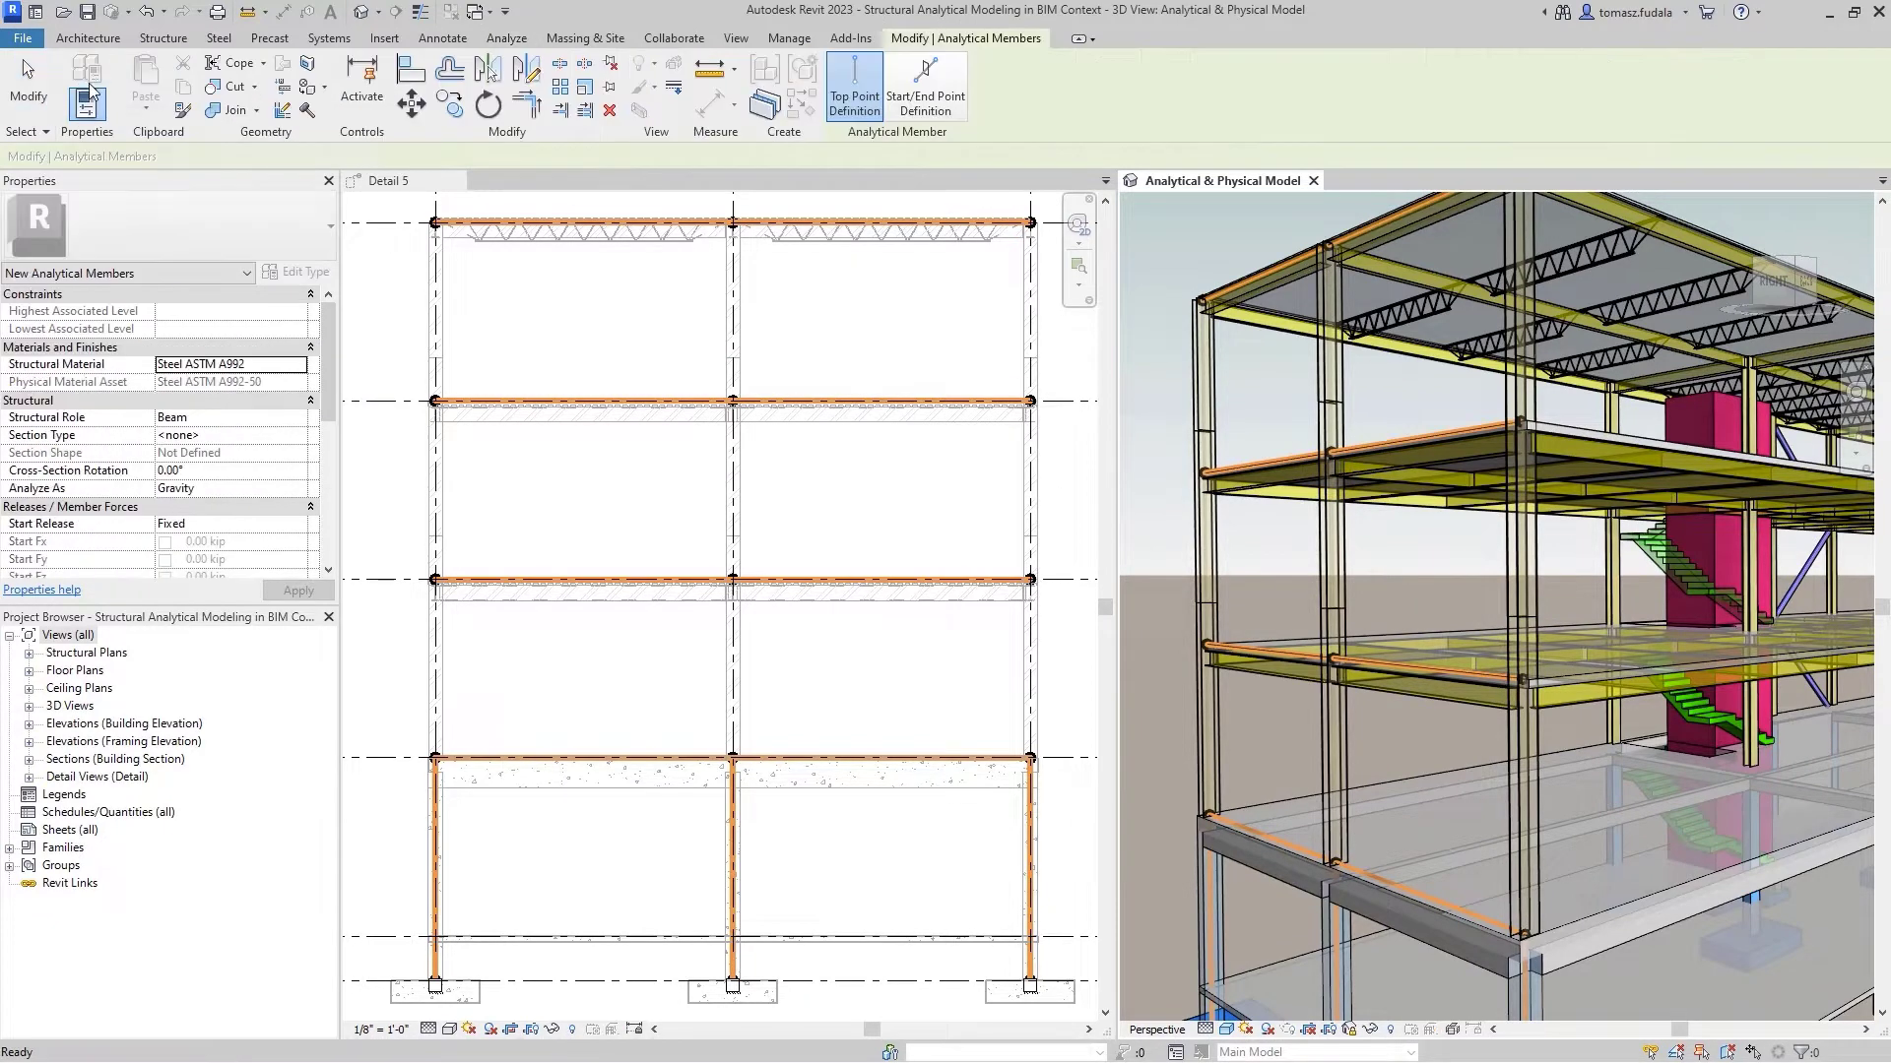
left_click(919, 110)
left_click(299, 418)
left_click(197, 450)
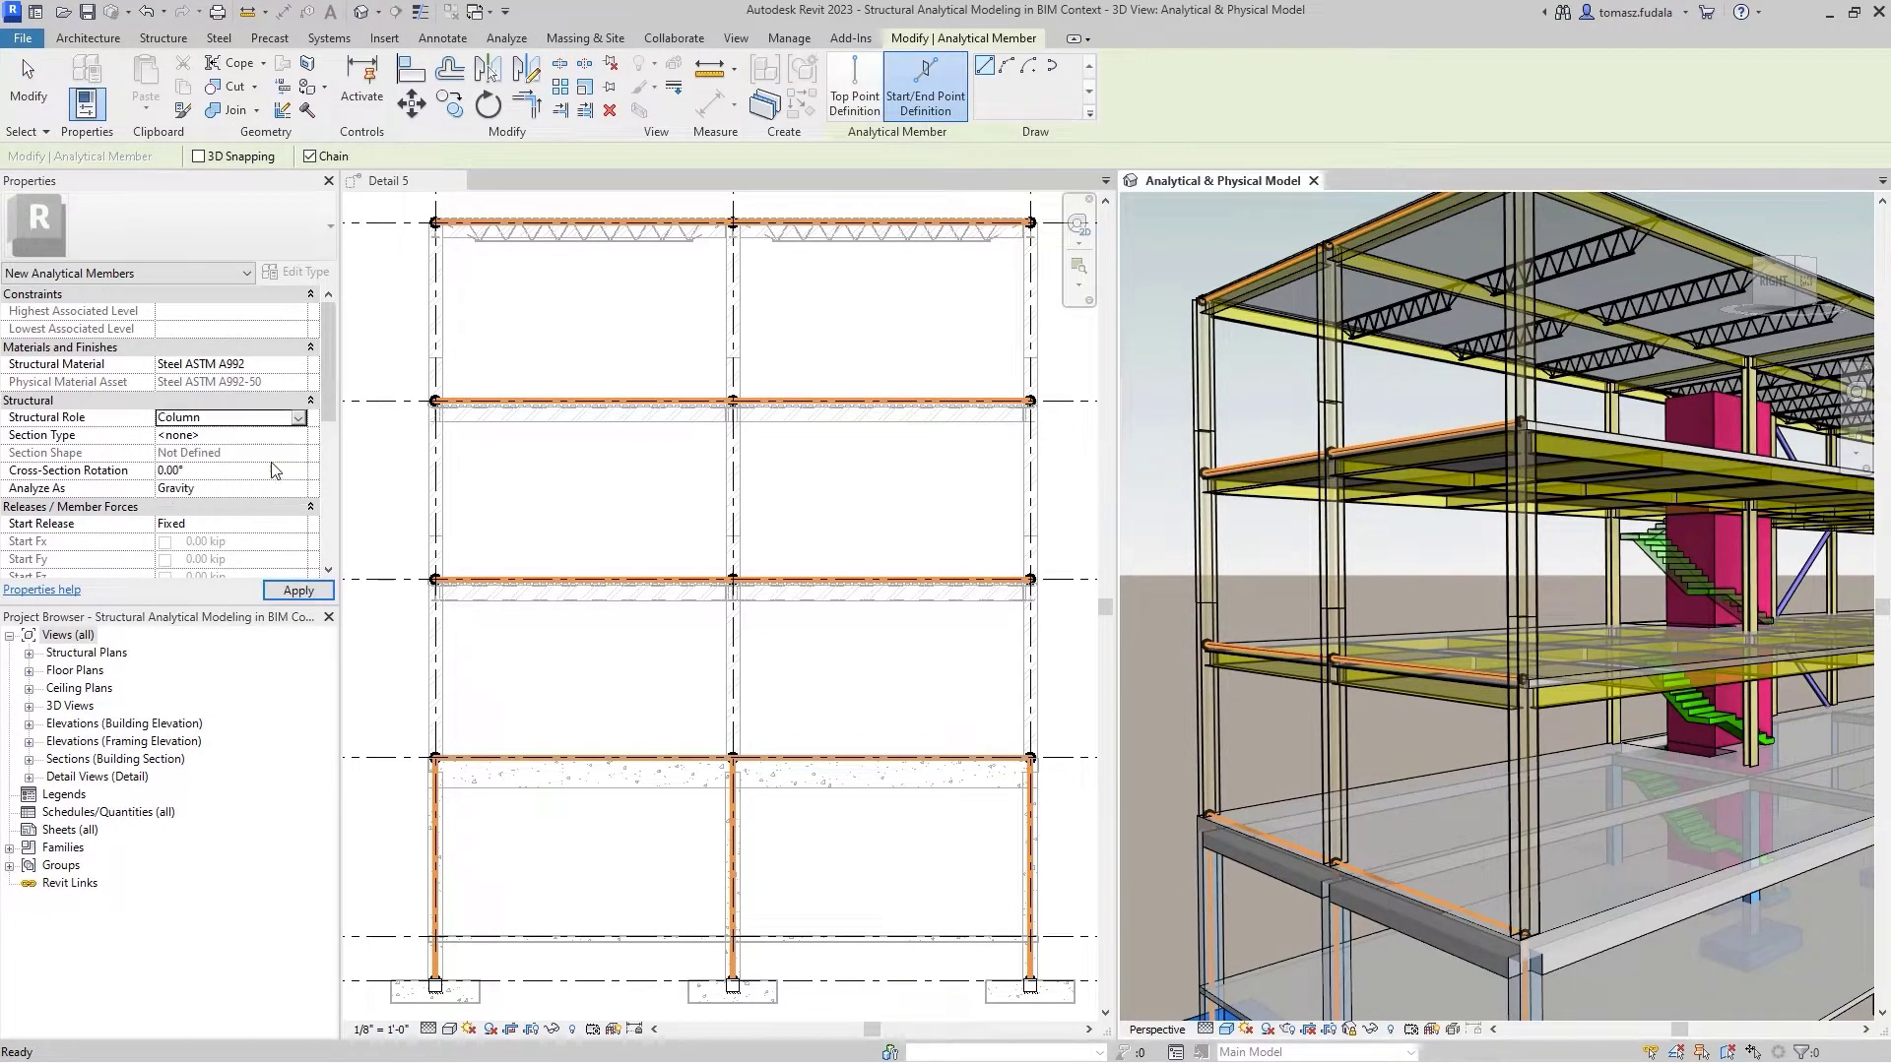
left_click(298, 435)
left_click_drag(374, 476, 374, 510)
left_click(308, 506)
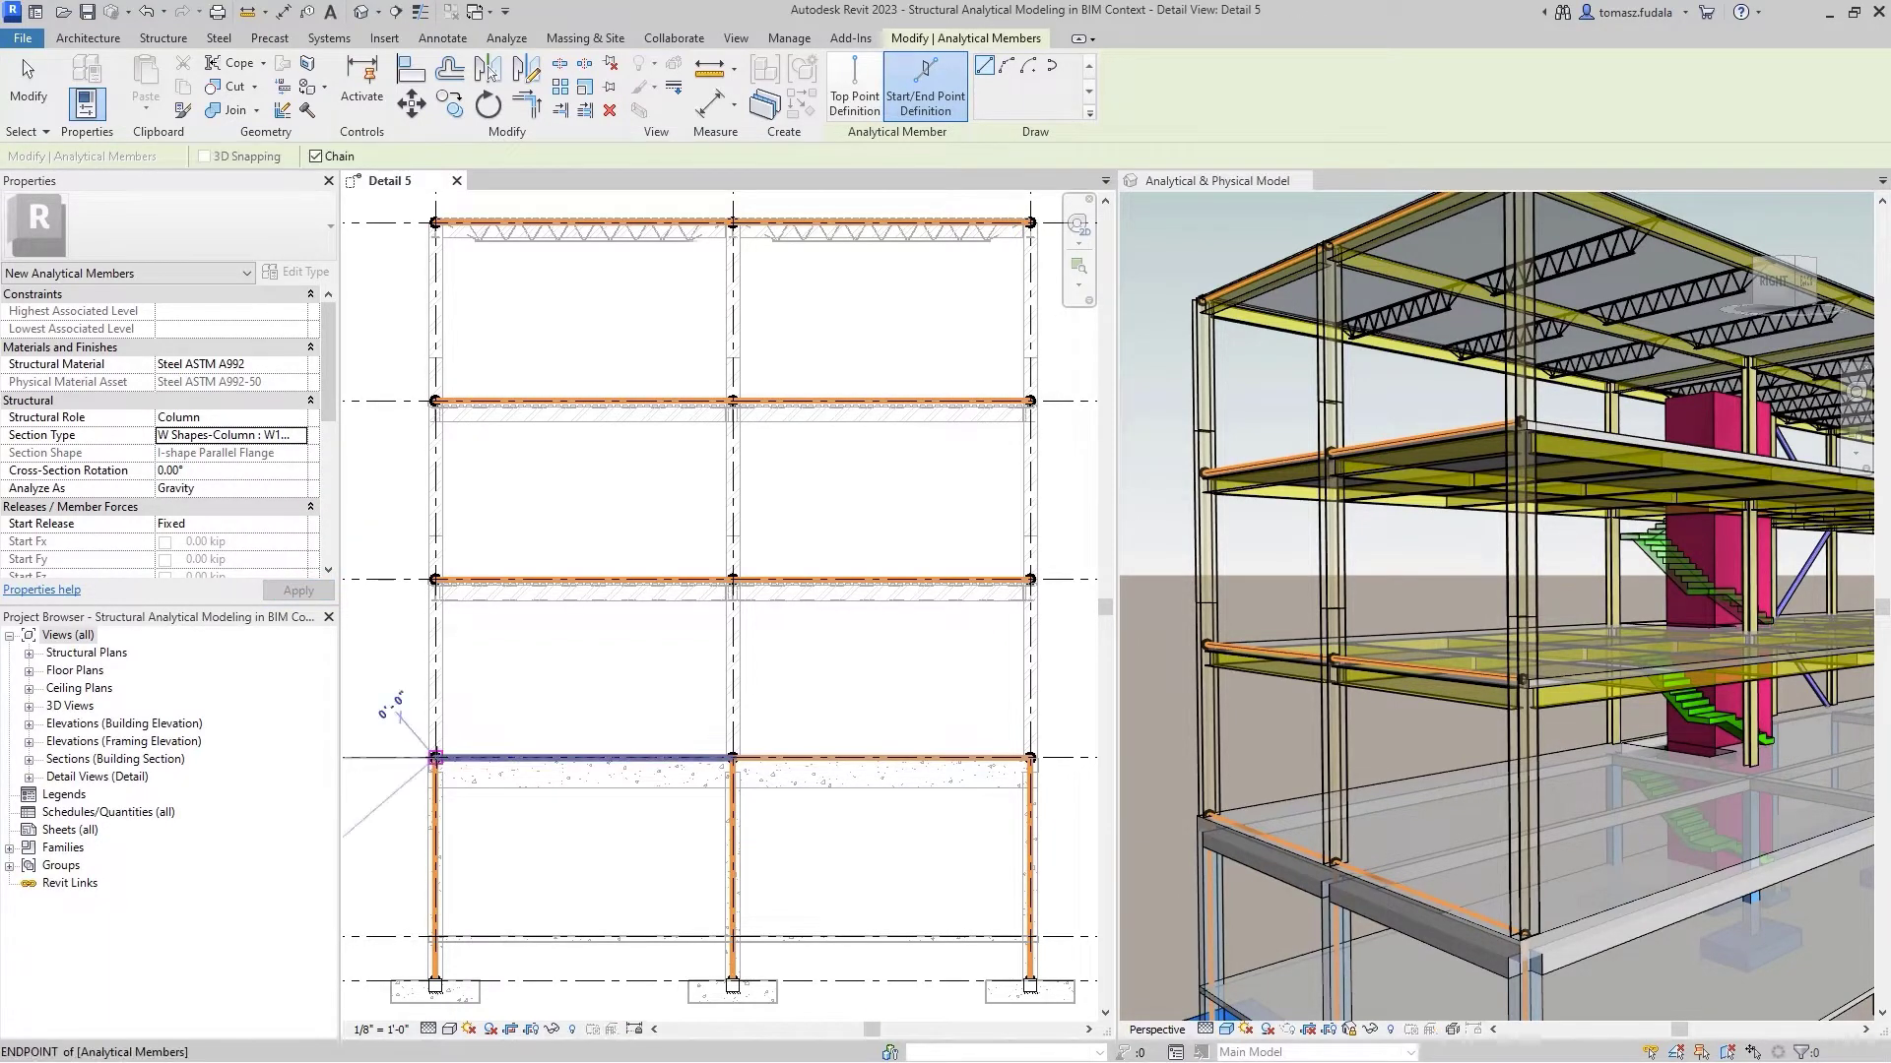
Step: Draw chained analytical columns along the three column lines of Detail 5, from the concrete floor up to the roof level
left_click(435, 579)
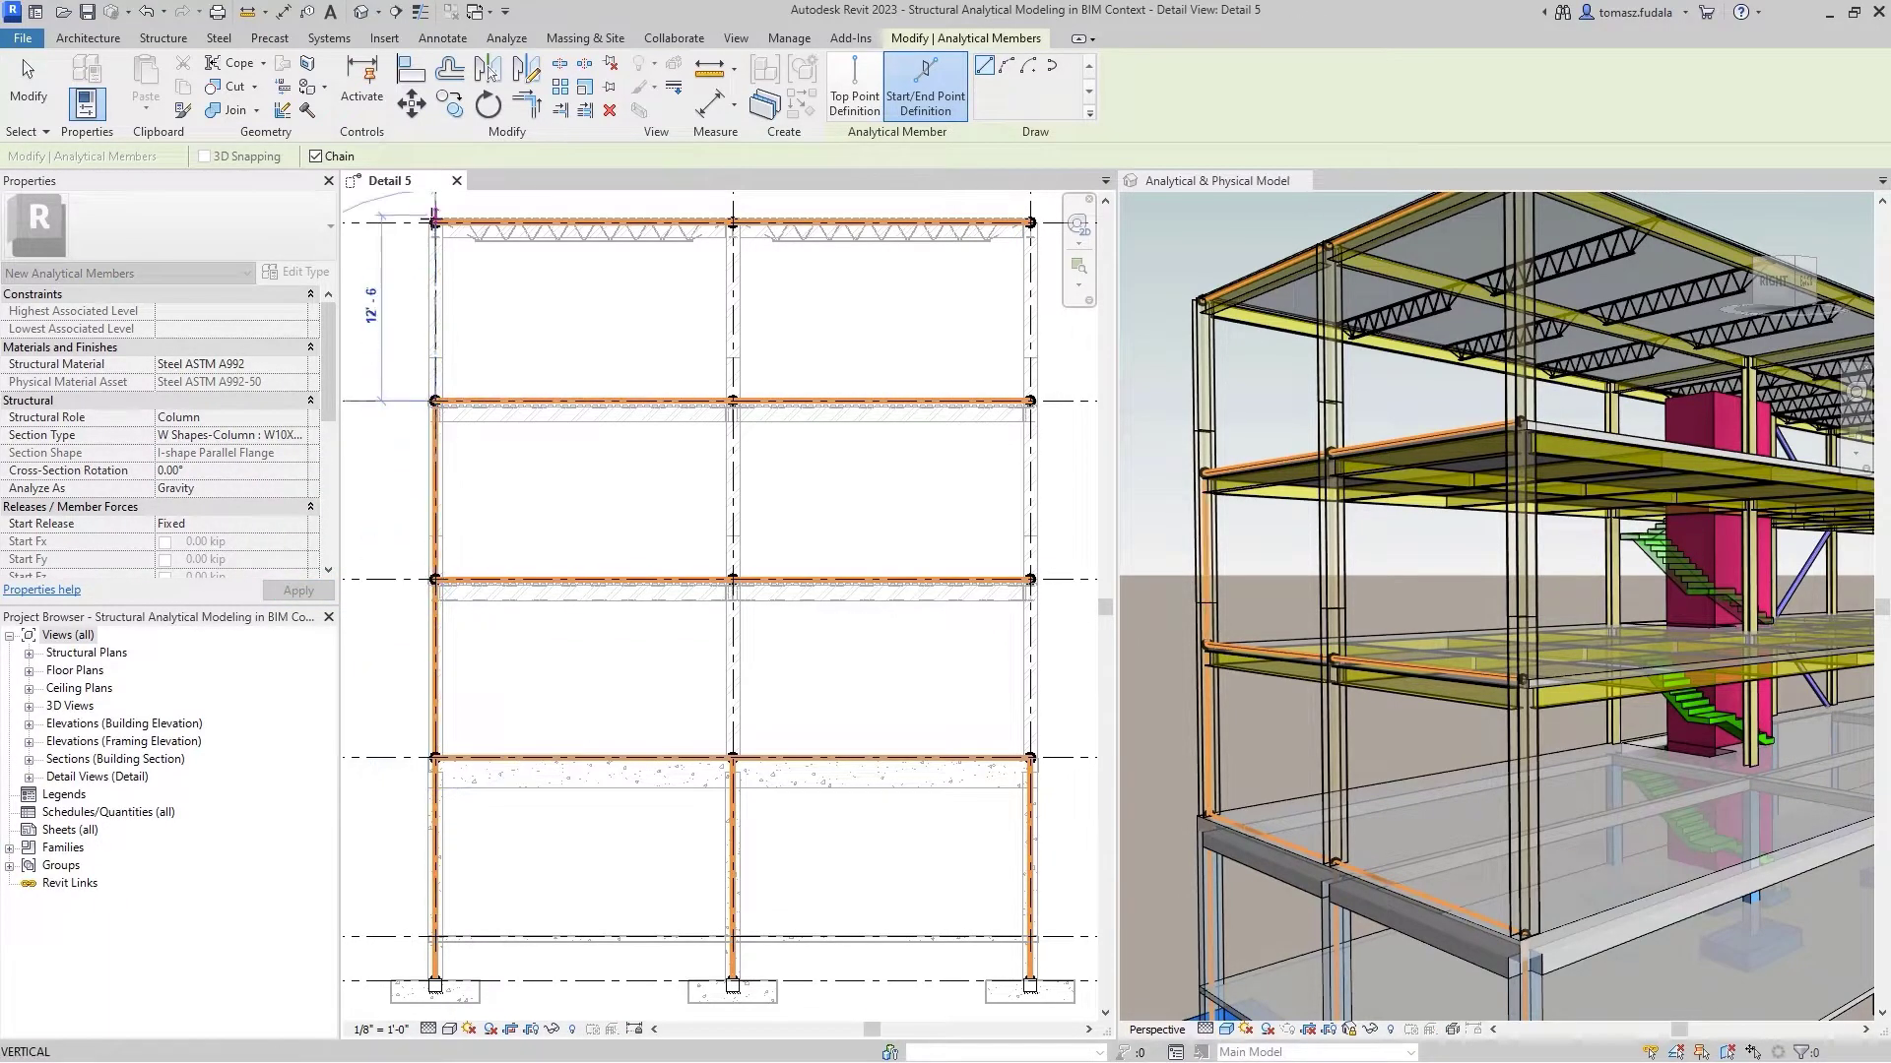
left_click(435, 223)
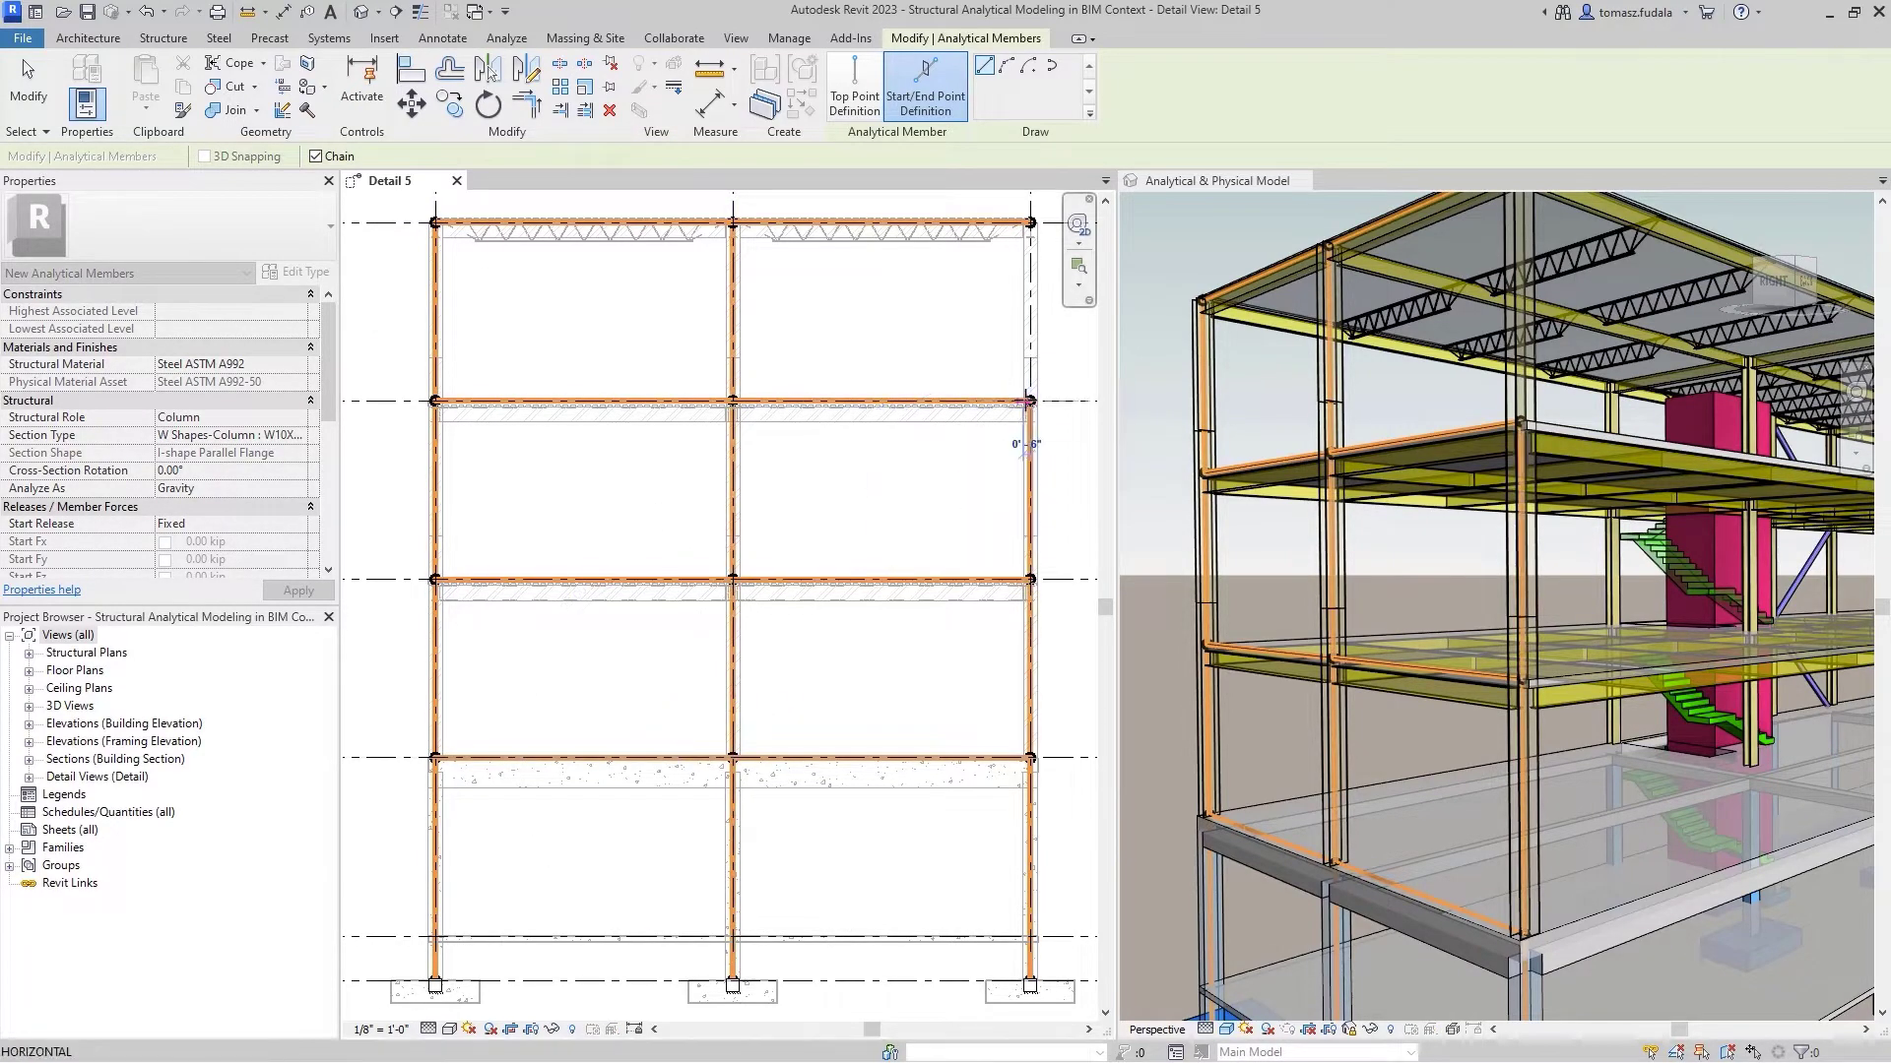
left_click(1031, 223)
key("Escape")
key("Escape")
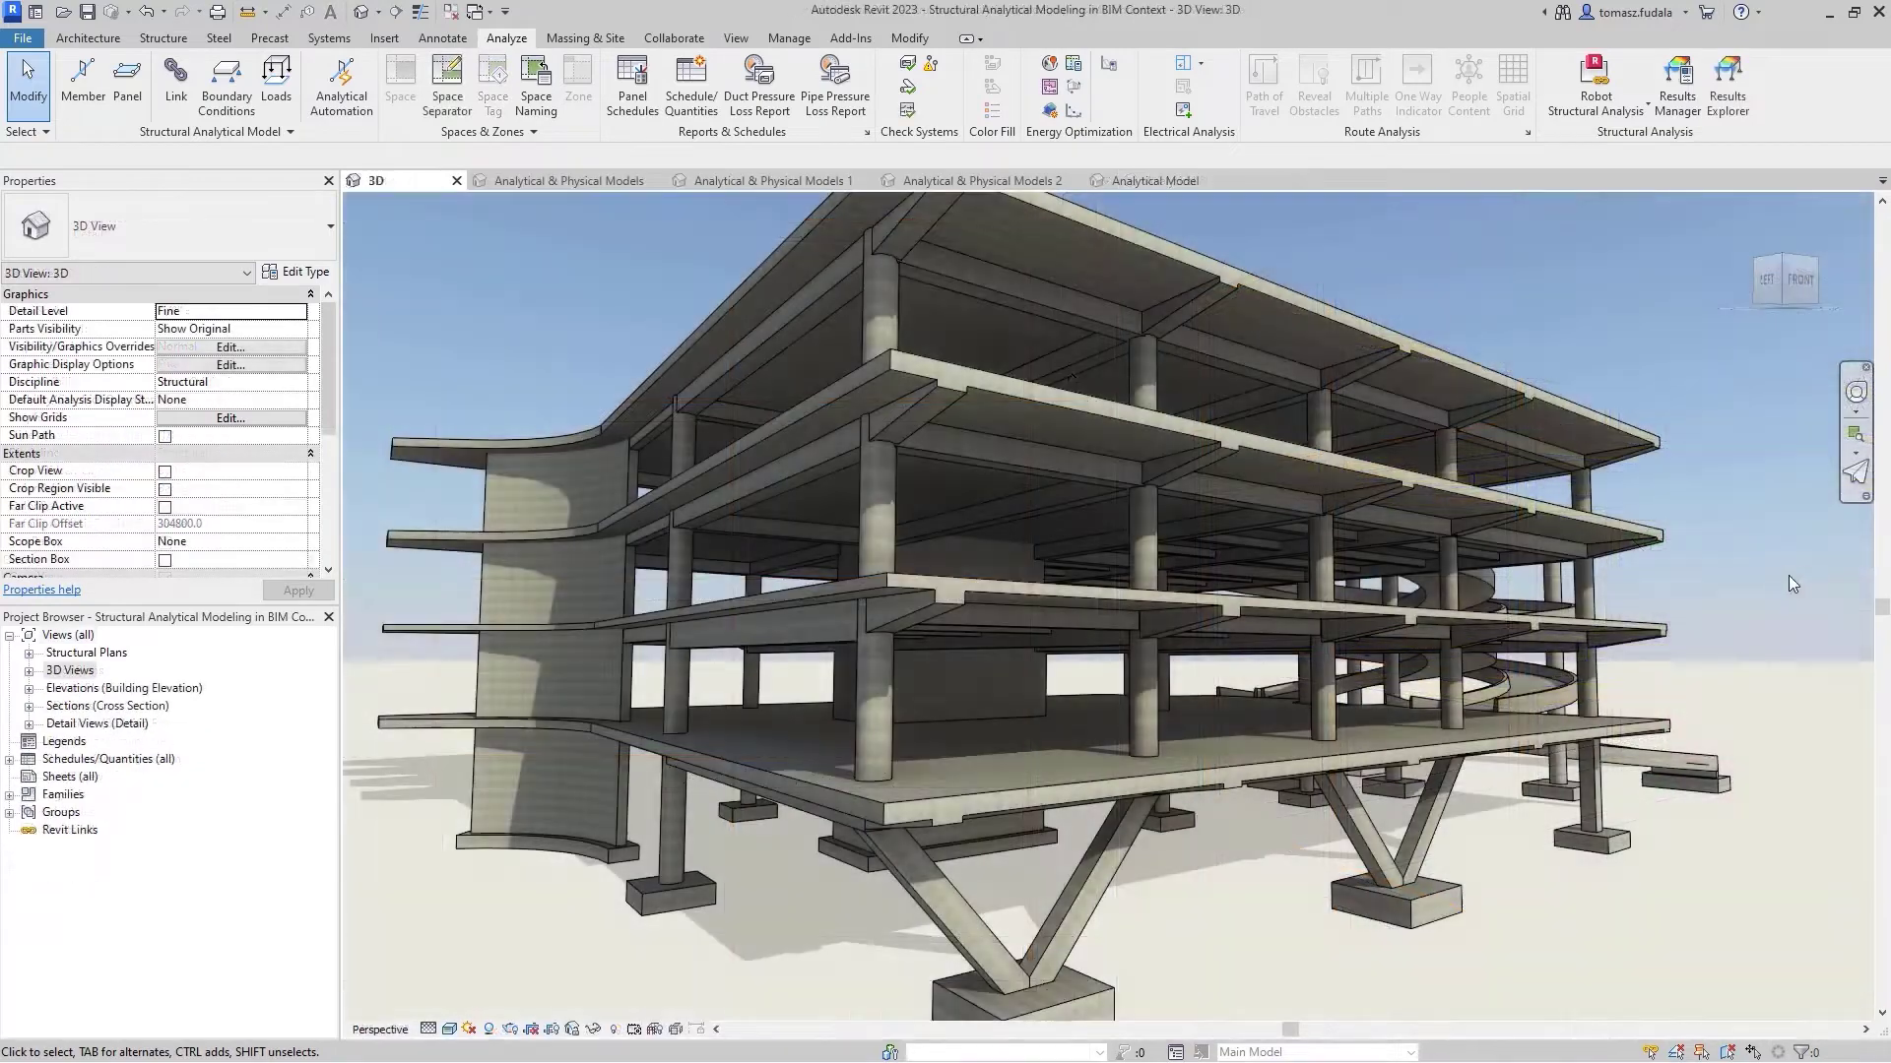
Step: Set up a start/end point analytical member for the V-shaped concrete column with 3D snapping, Column role and a Concrete-Rectangular section type
left_click(1432, 815)
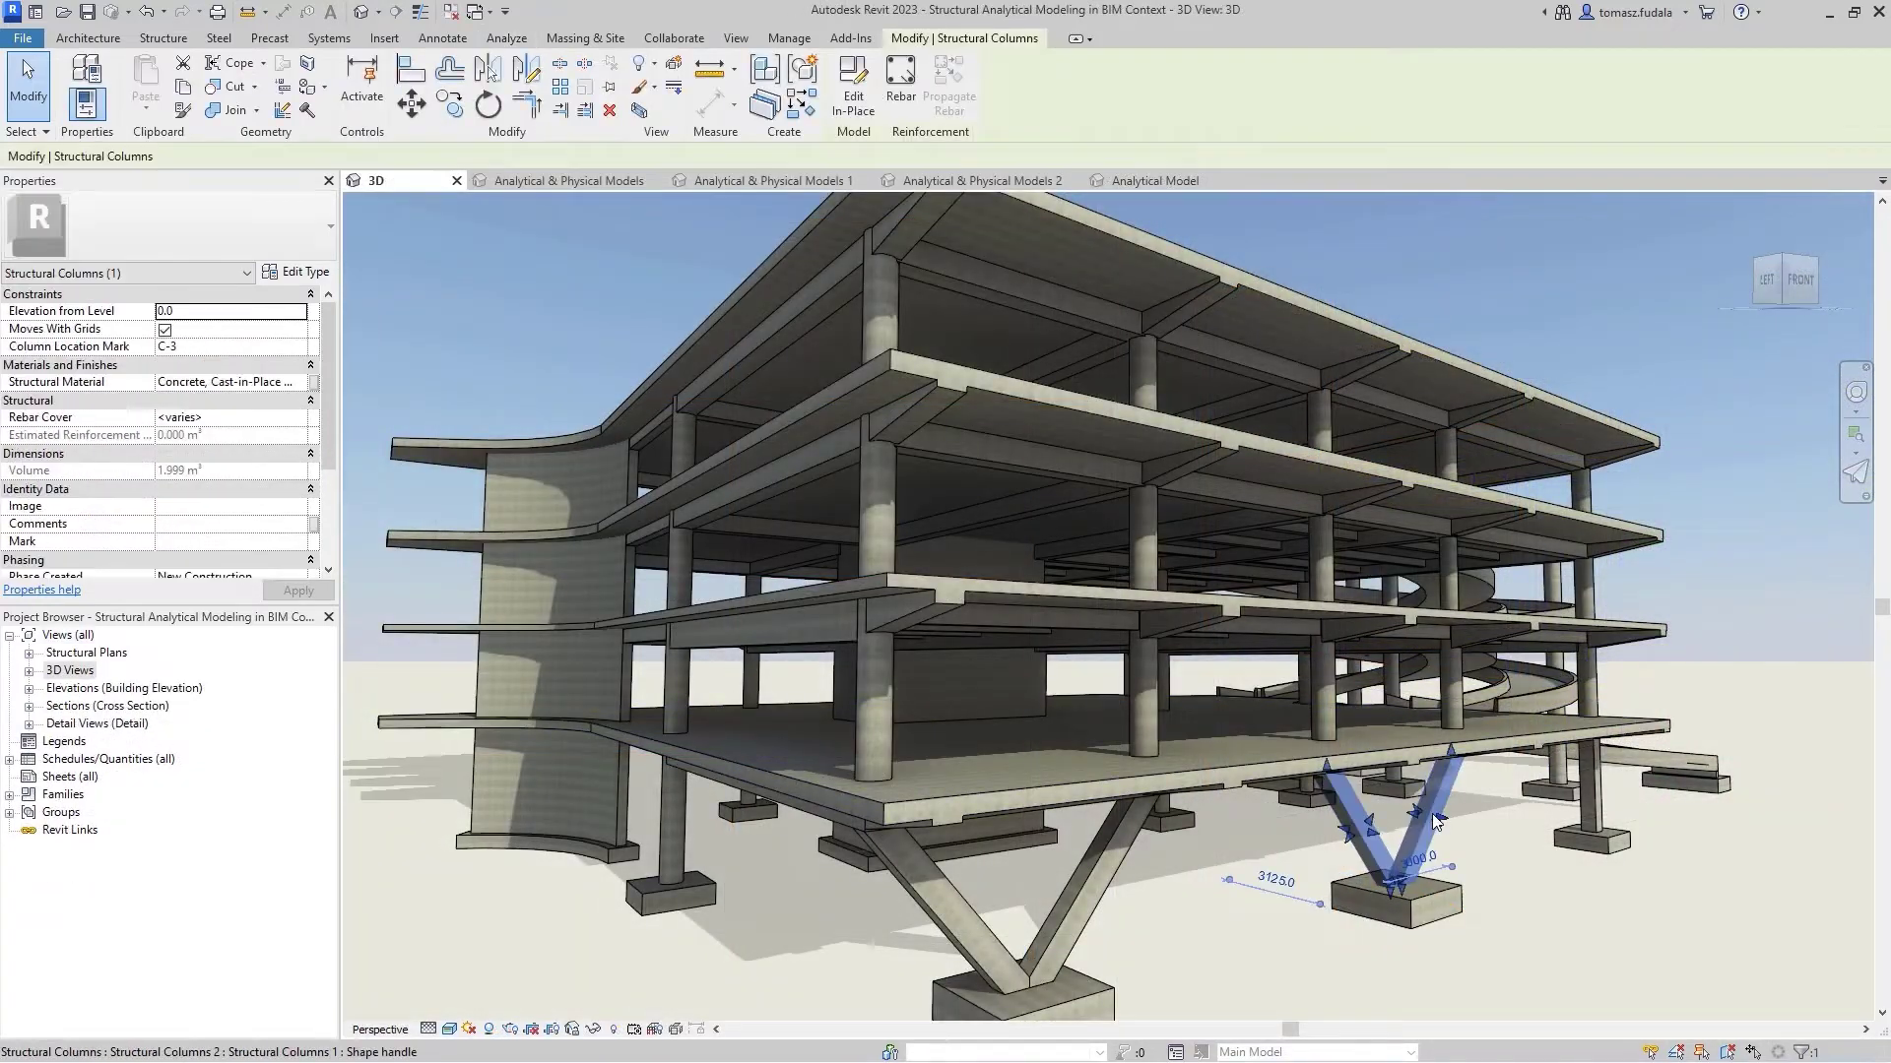
left_click(1818, 258)
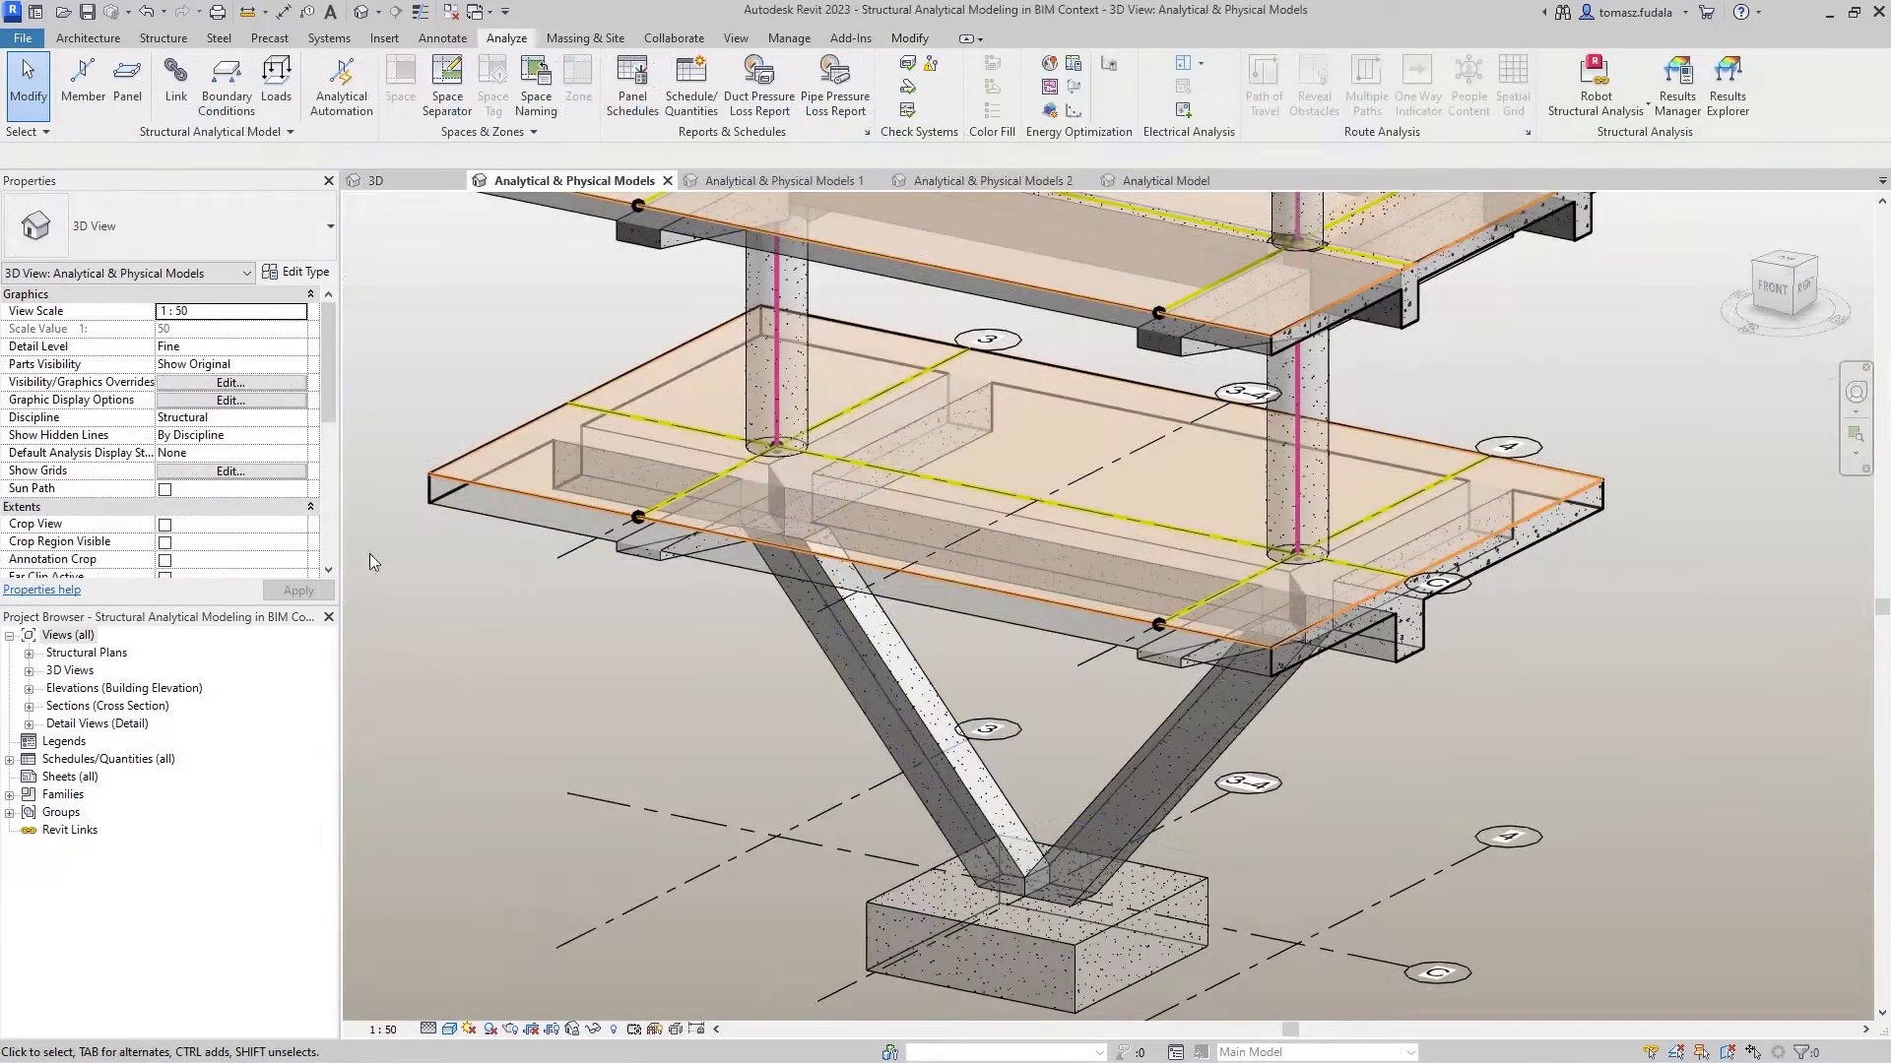
left_click(83, 83)
left_click(921, 104)
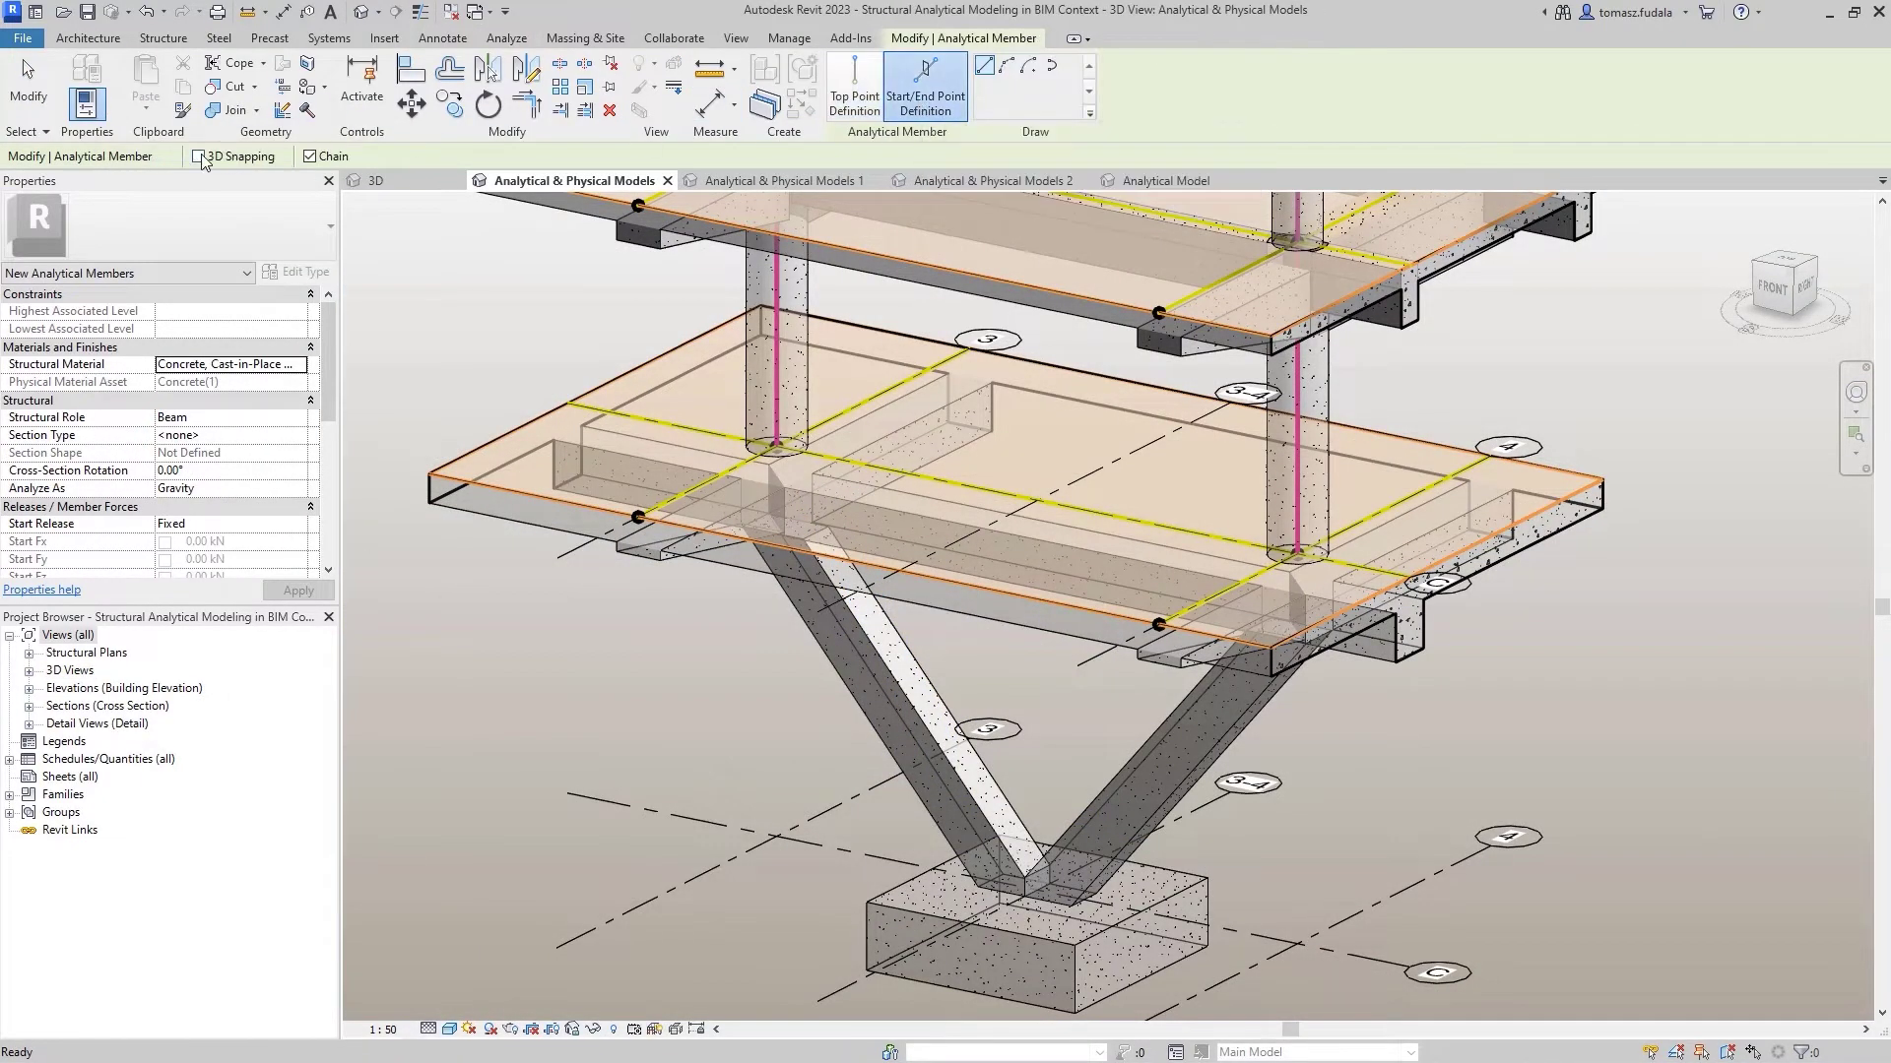
left_click(295, 417)
left_click(276, 471)
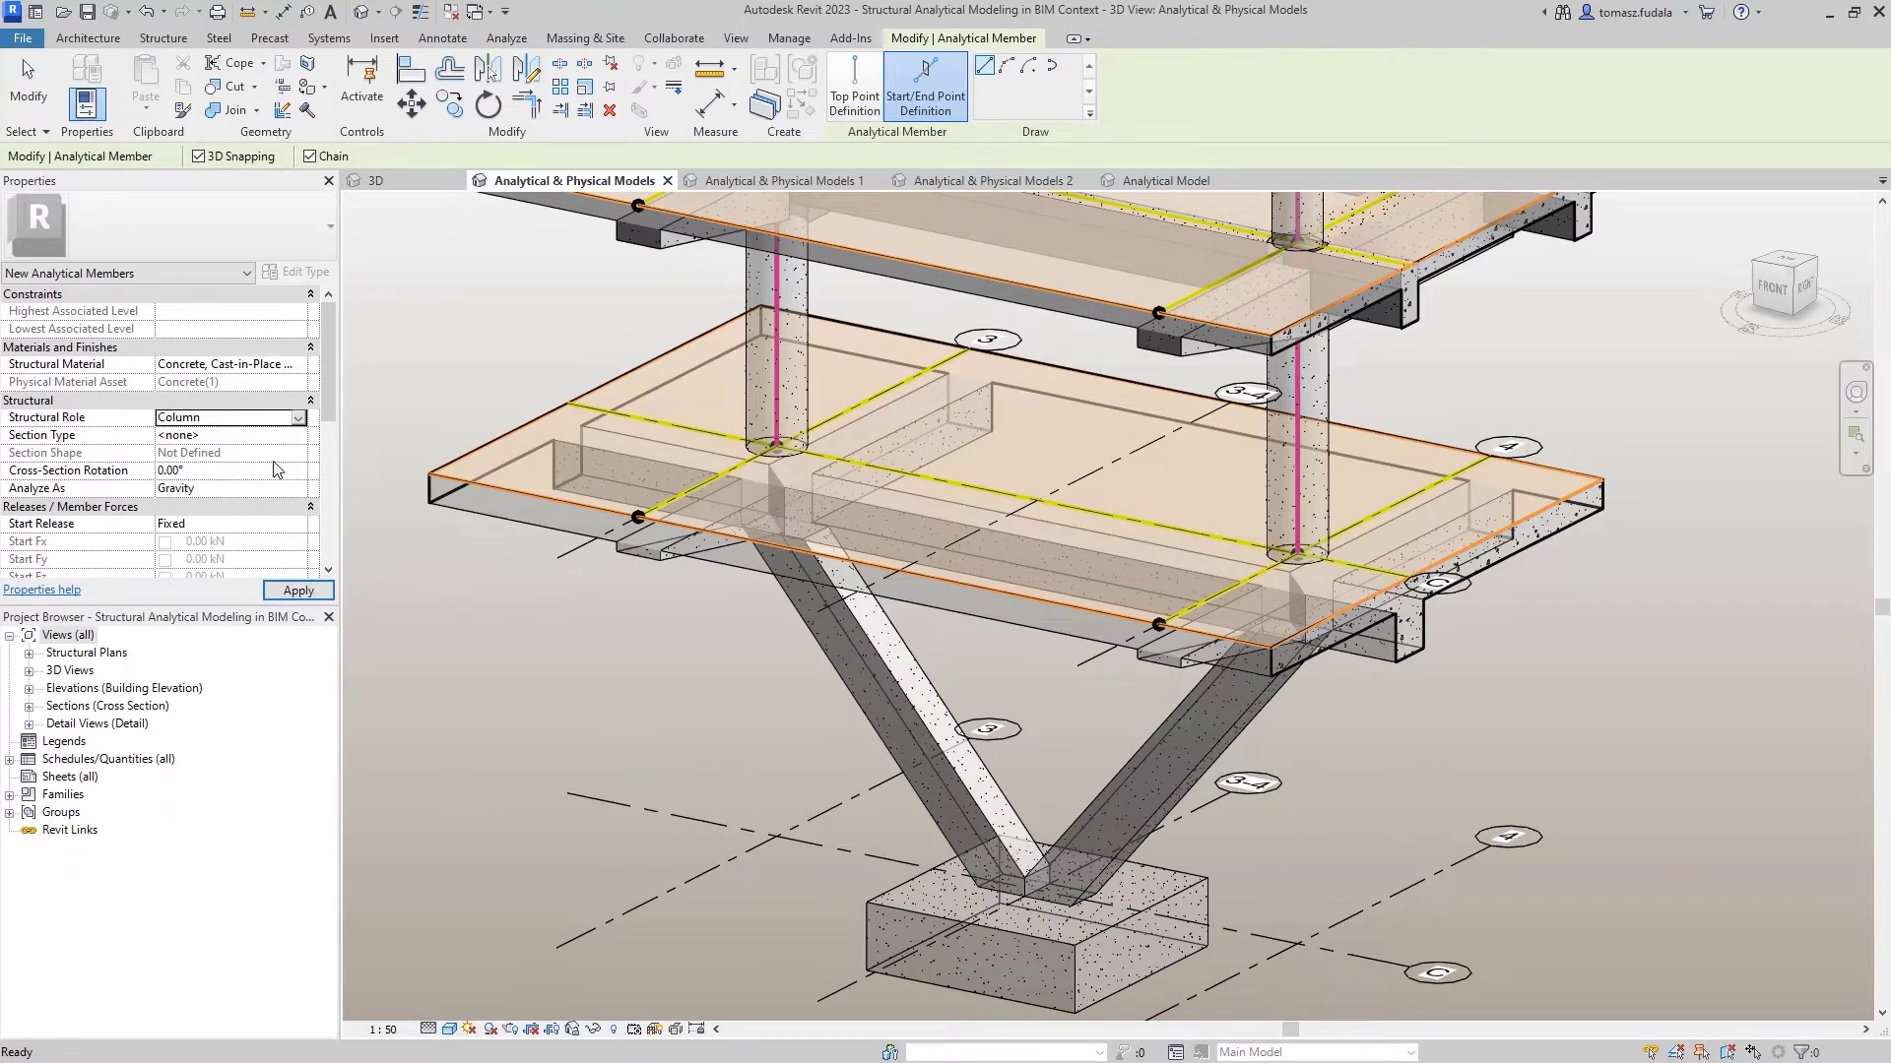
left_click(297, 436)
left_click_drag(422, 480, 420, 504)
left_click(385, 500)
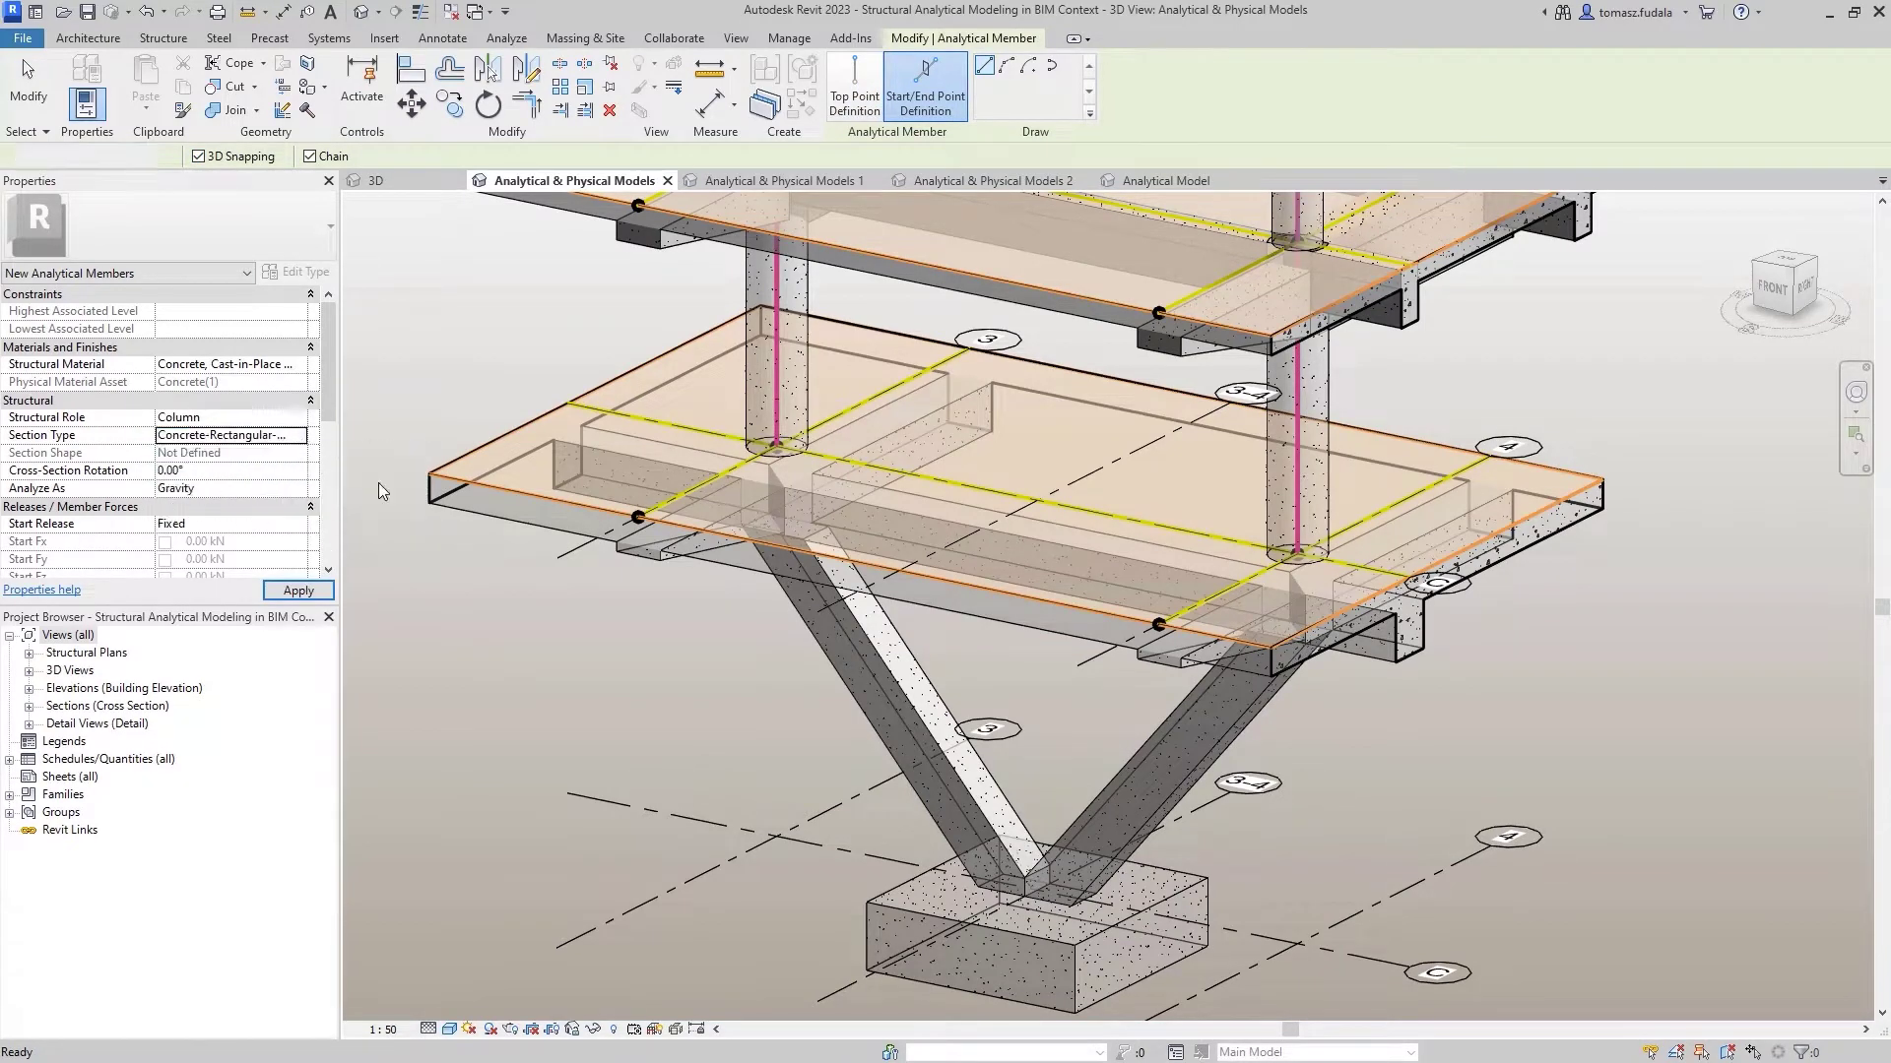
Step: Draw analytical members along both legs of the V-shaped column, from the footing to the bases of the two columns above
scroll(1025, 877, "up", 2)
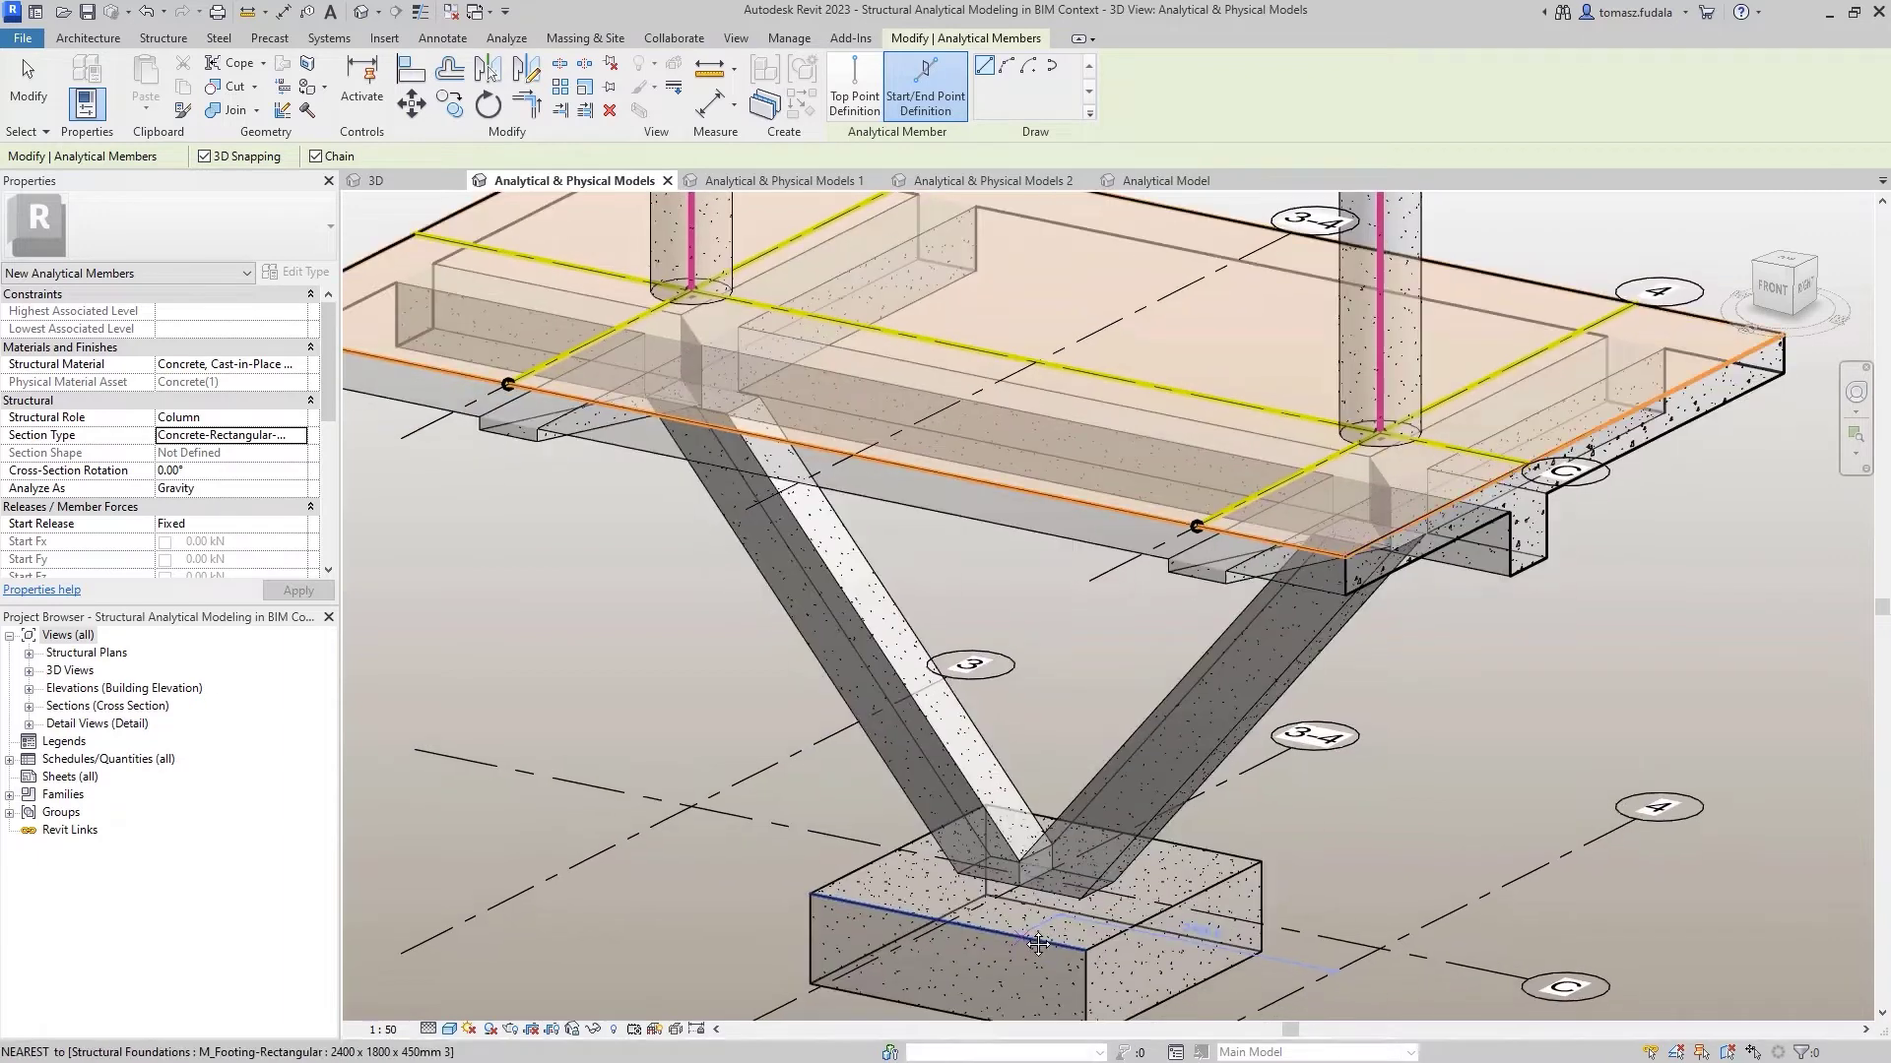
left_click(1024, 877)
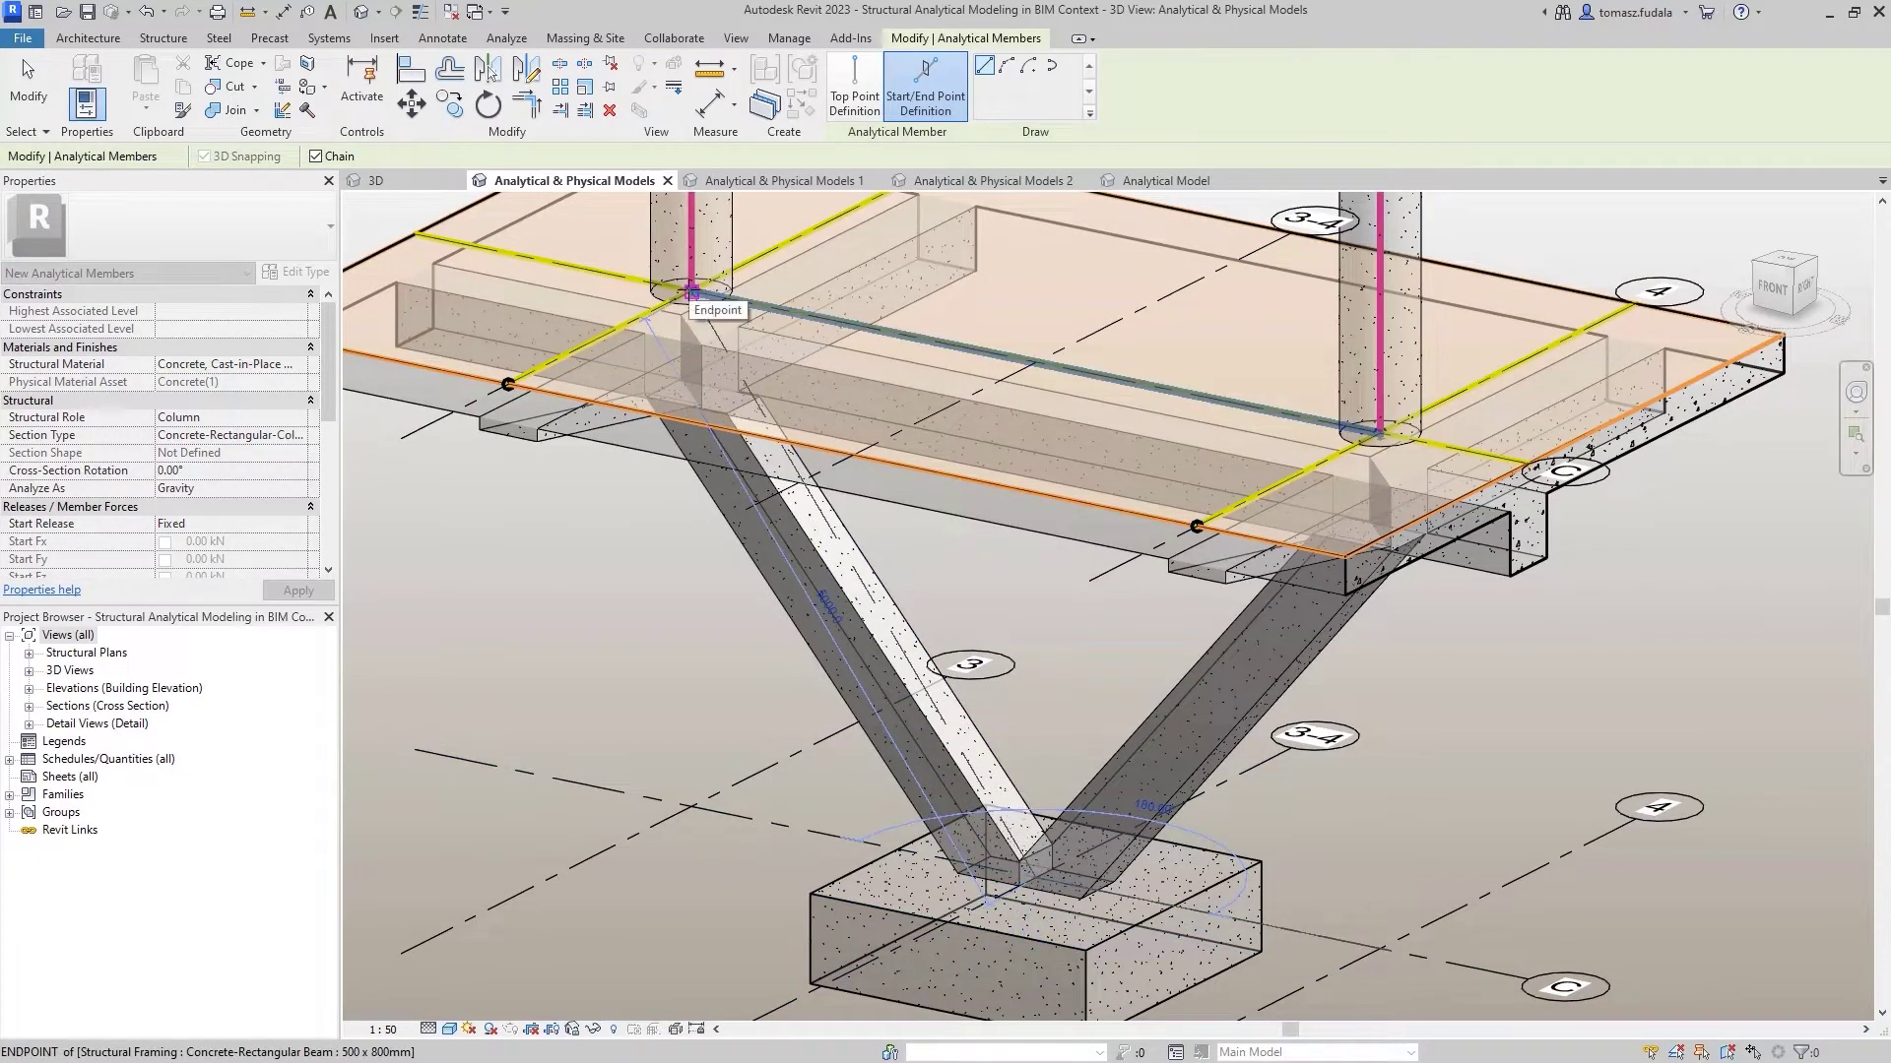
left_click(692, 293)
key("Escape")
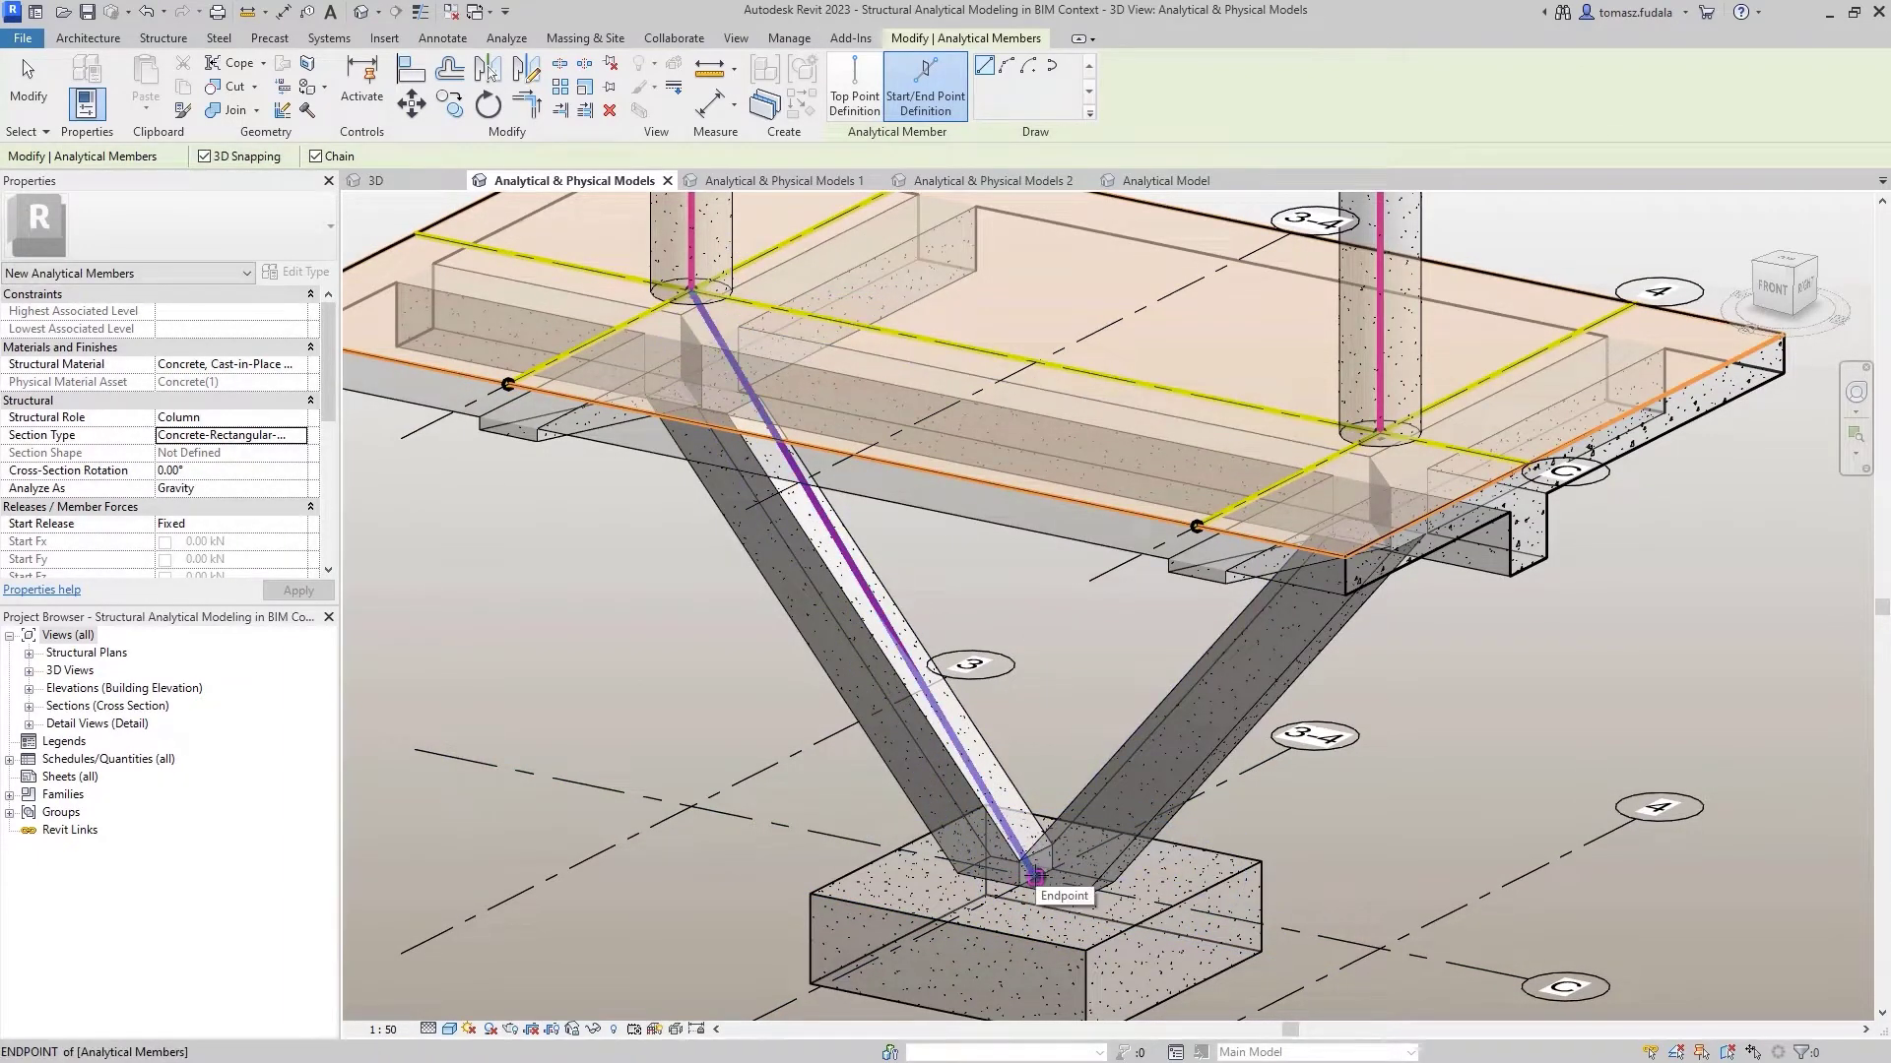
left_click(1024, 866)
left_click(1378, 434)
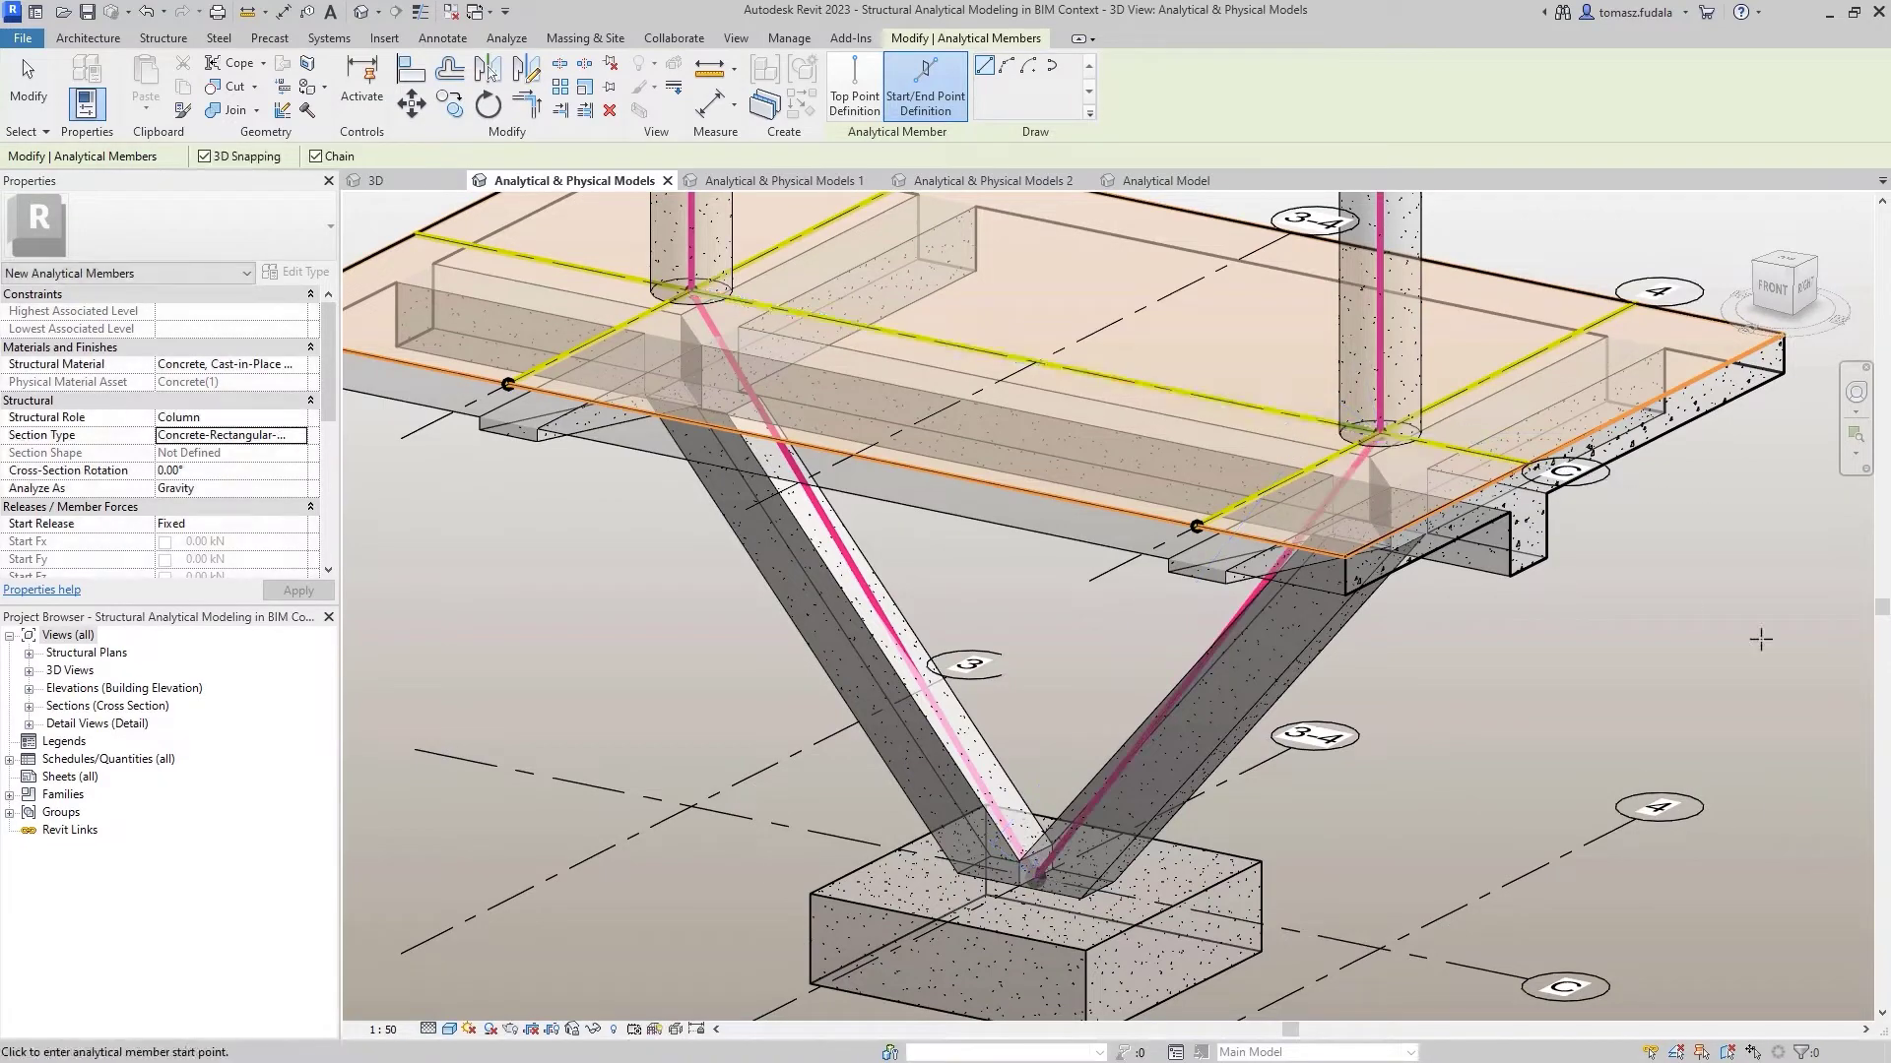
left_click(1778, 288)
middle_click_drag(1822, 569, 1772, 591, "shift")
middle_click_drag(1772, 591, 1755, 605, "shift")
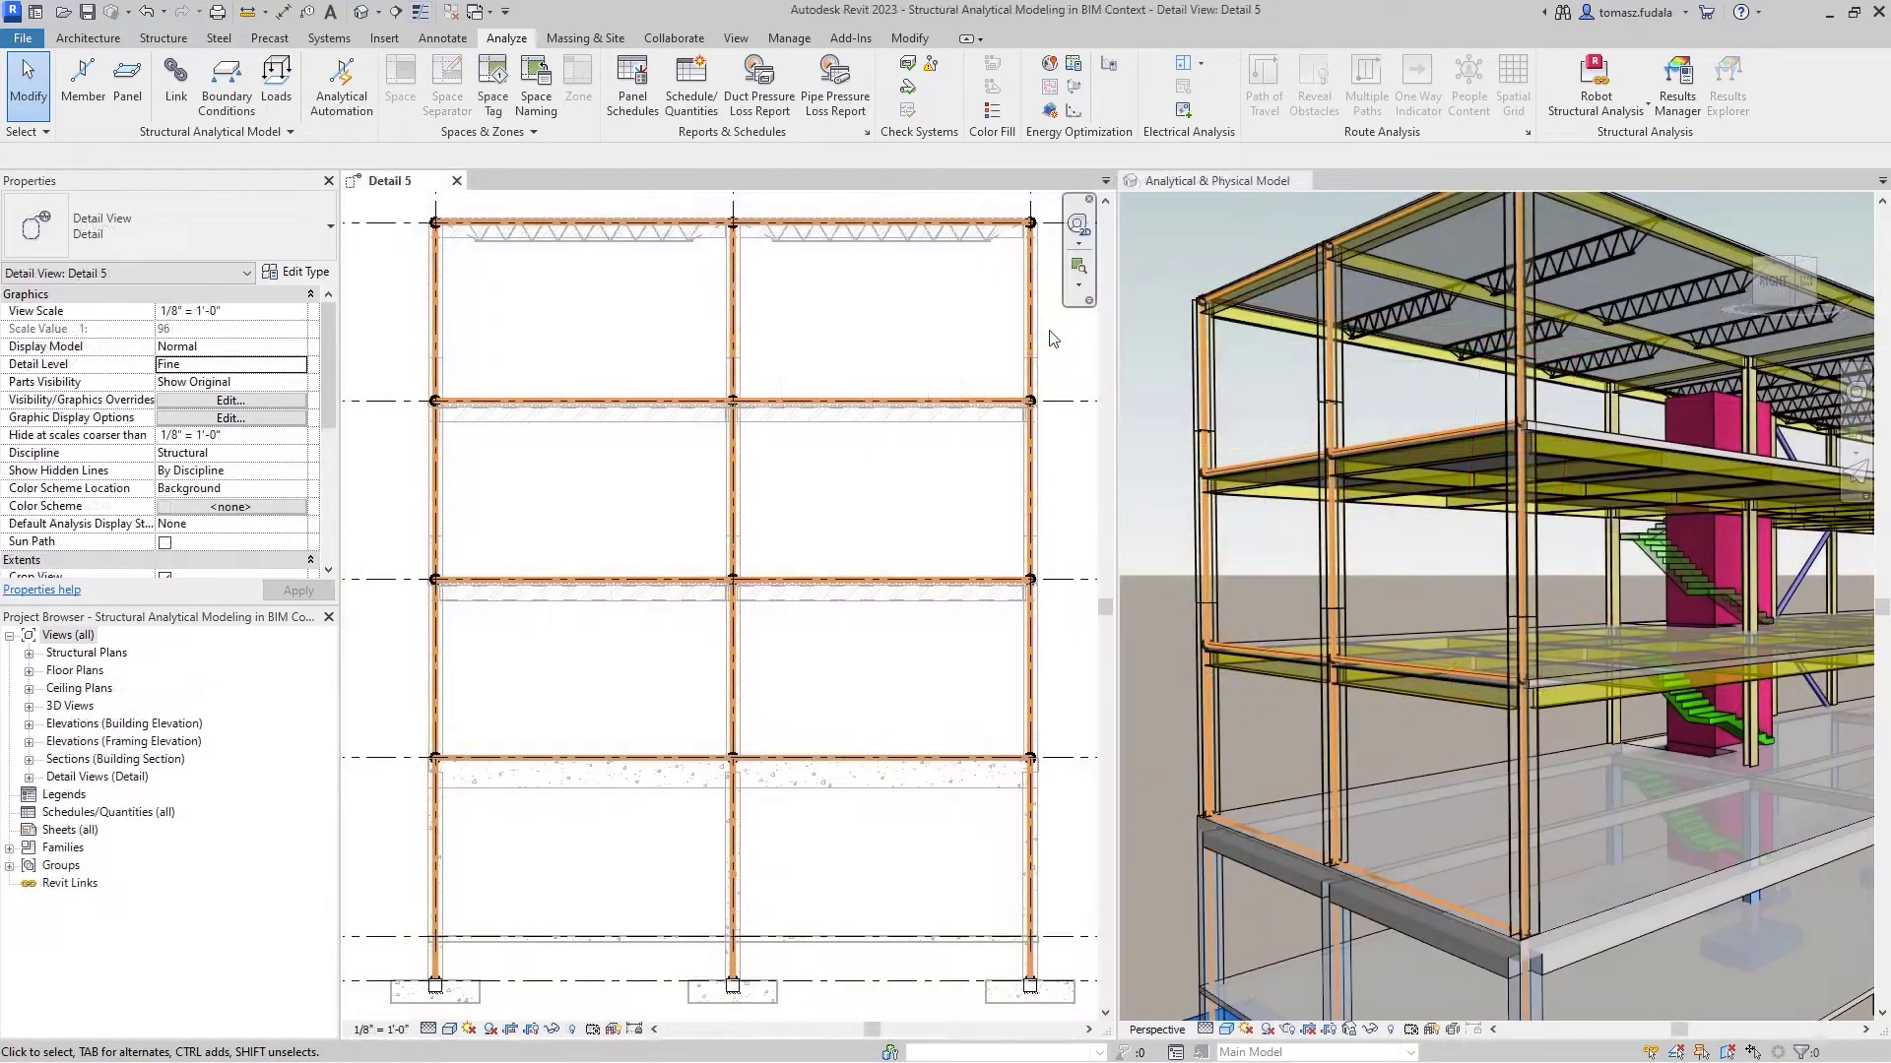
Step: Associate the middle analytical column between Level 2 and Level 3 with its physical column and highlight the association
left_click(1292, 713)
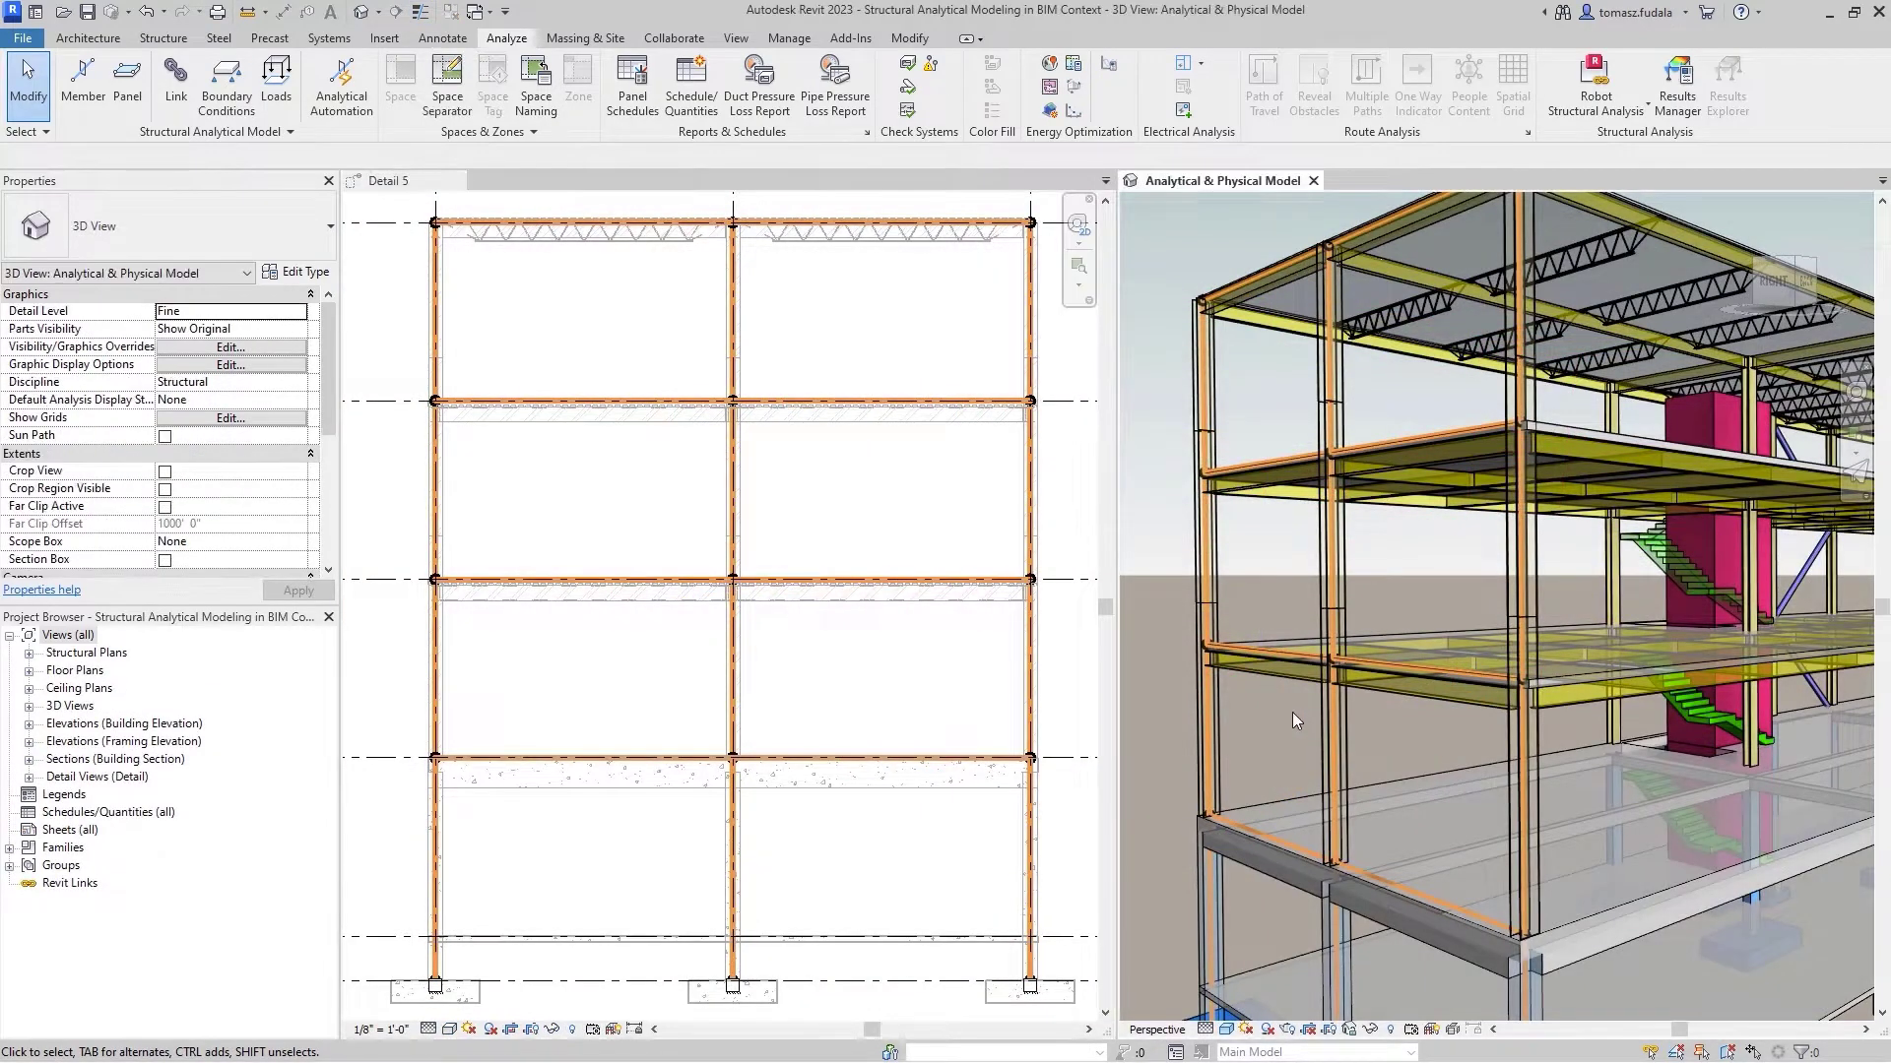
scroll(1292, 713, "up", 5)
middle_click_drag(1292, 712, 1315, 550)
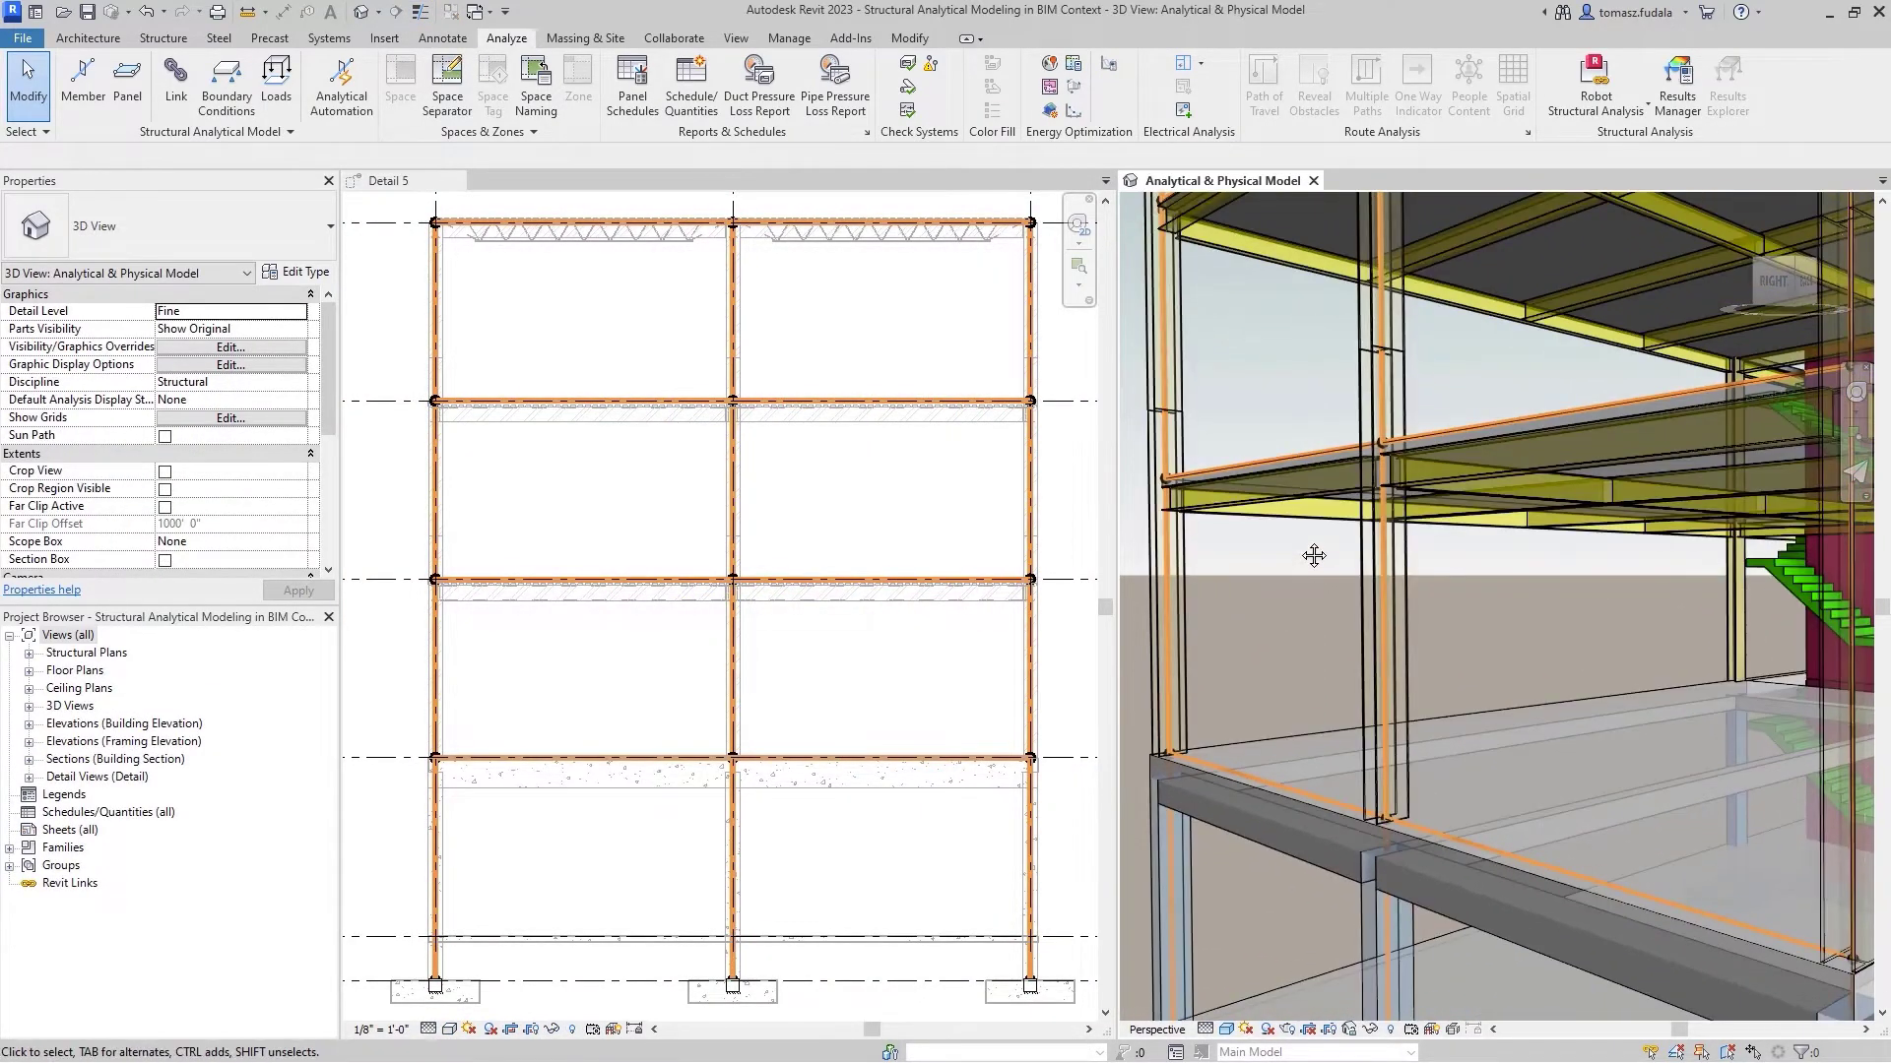
left_click(1382, 558)
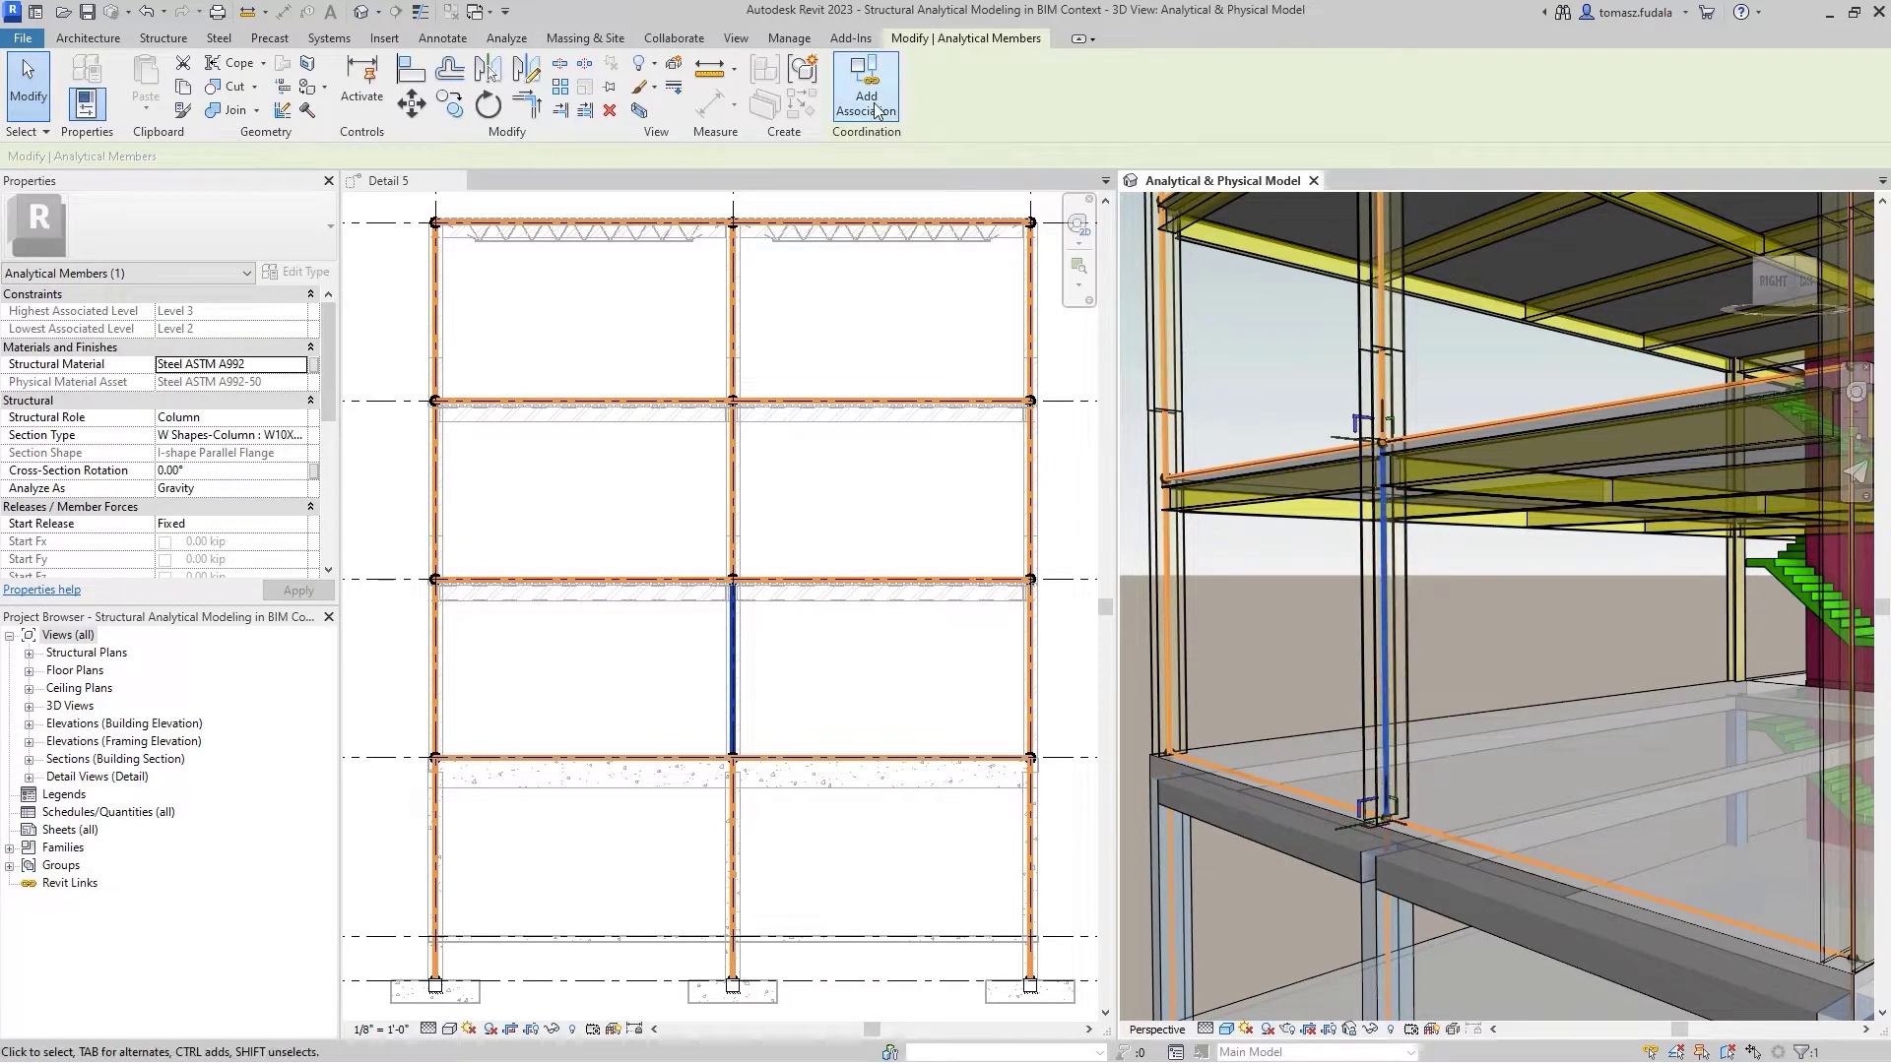
key("Escape")
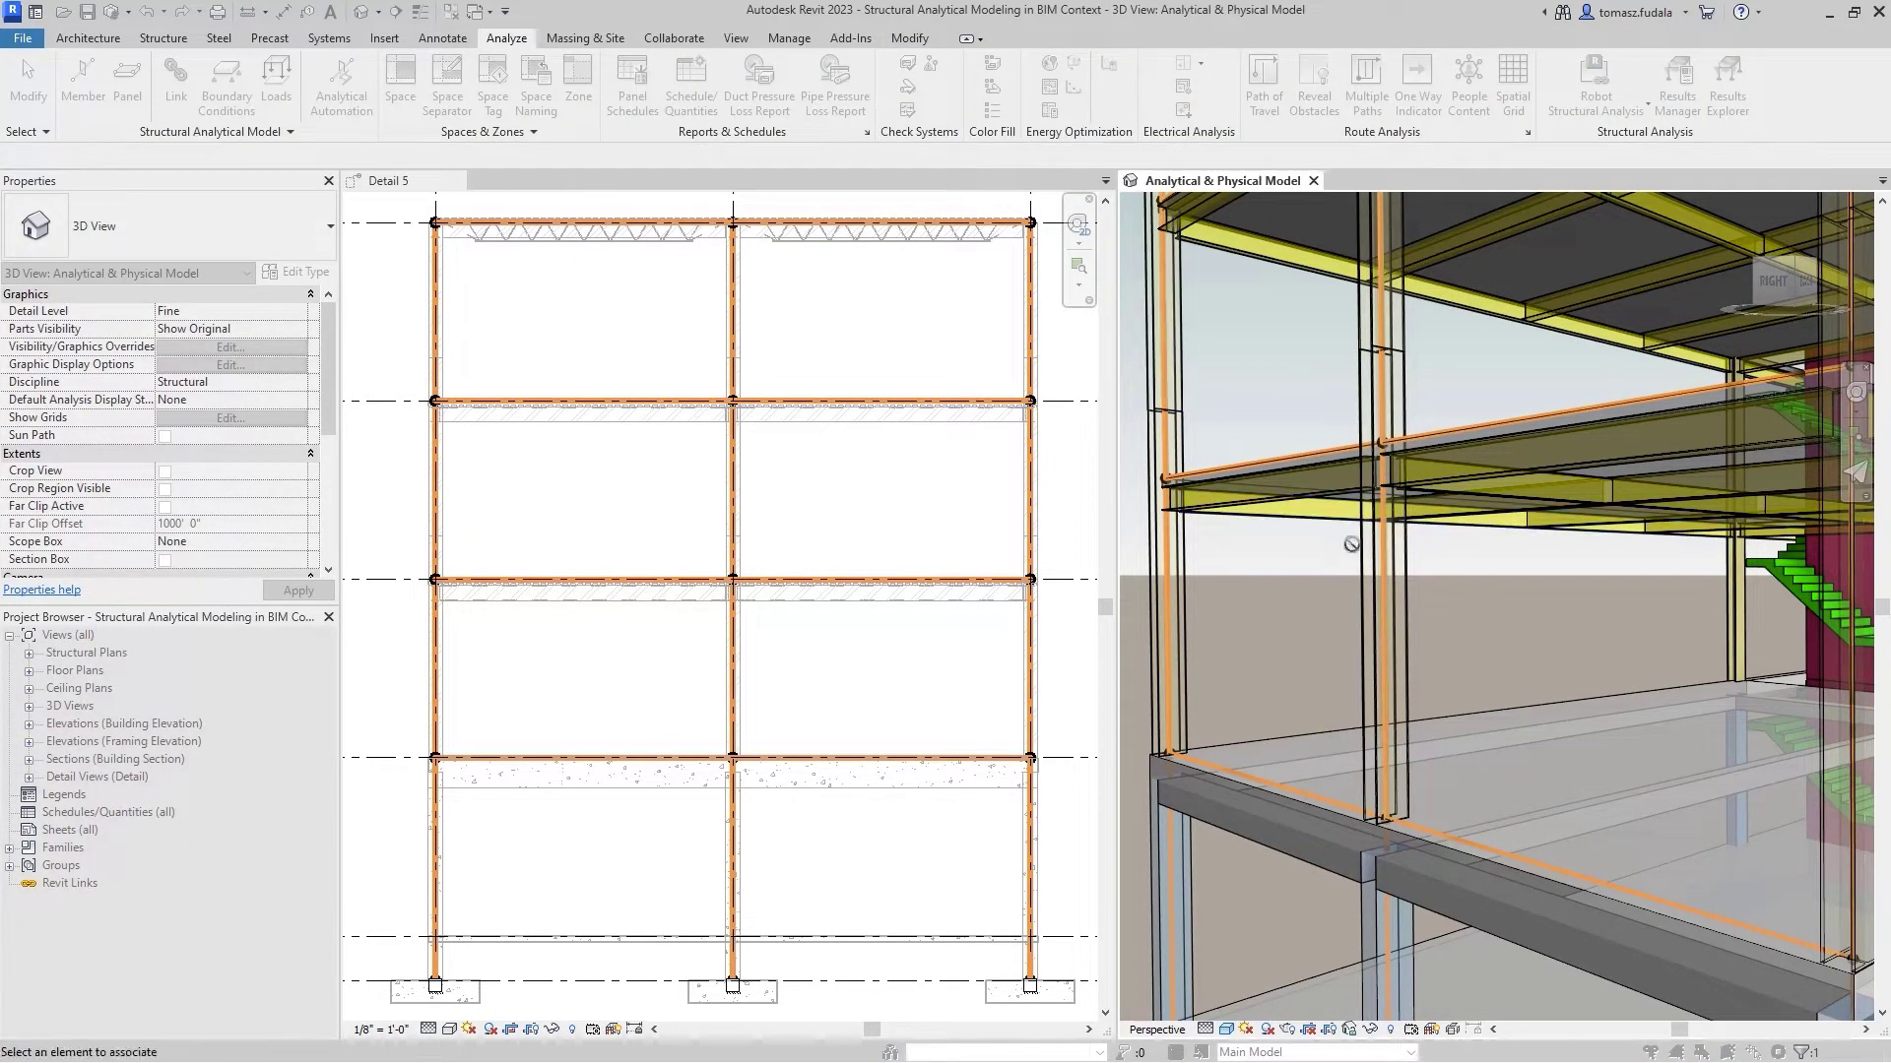
left_click(1391, 594)
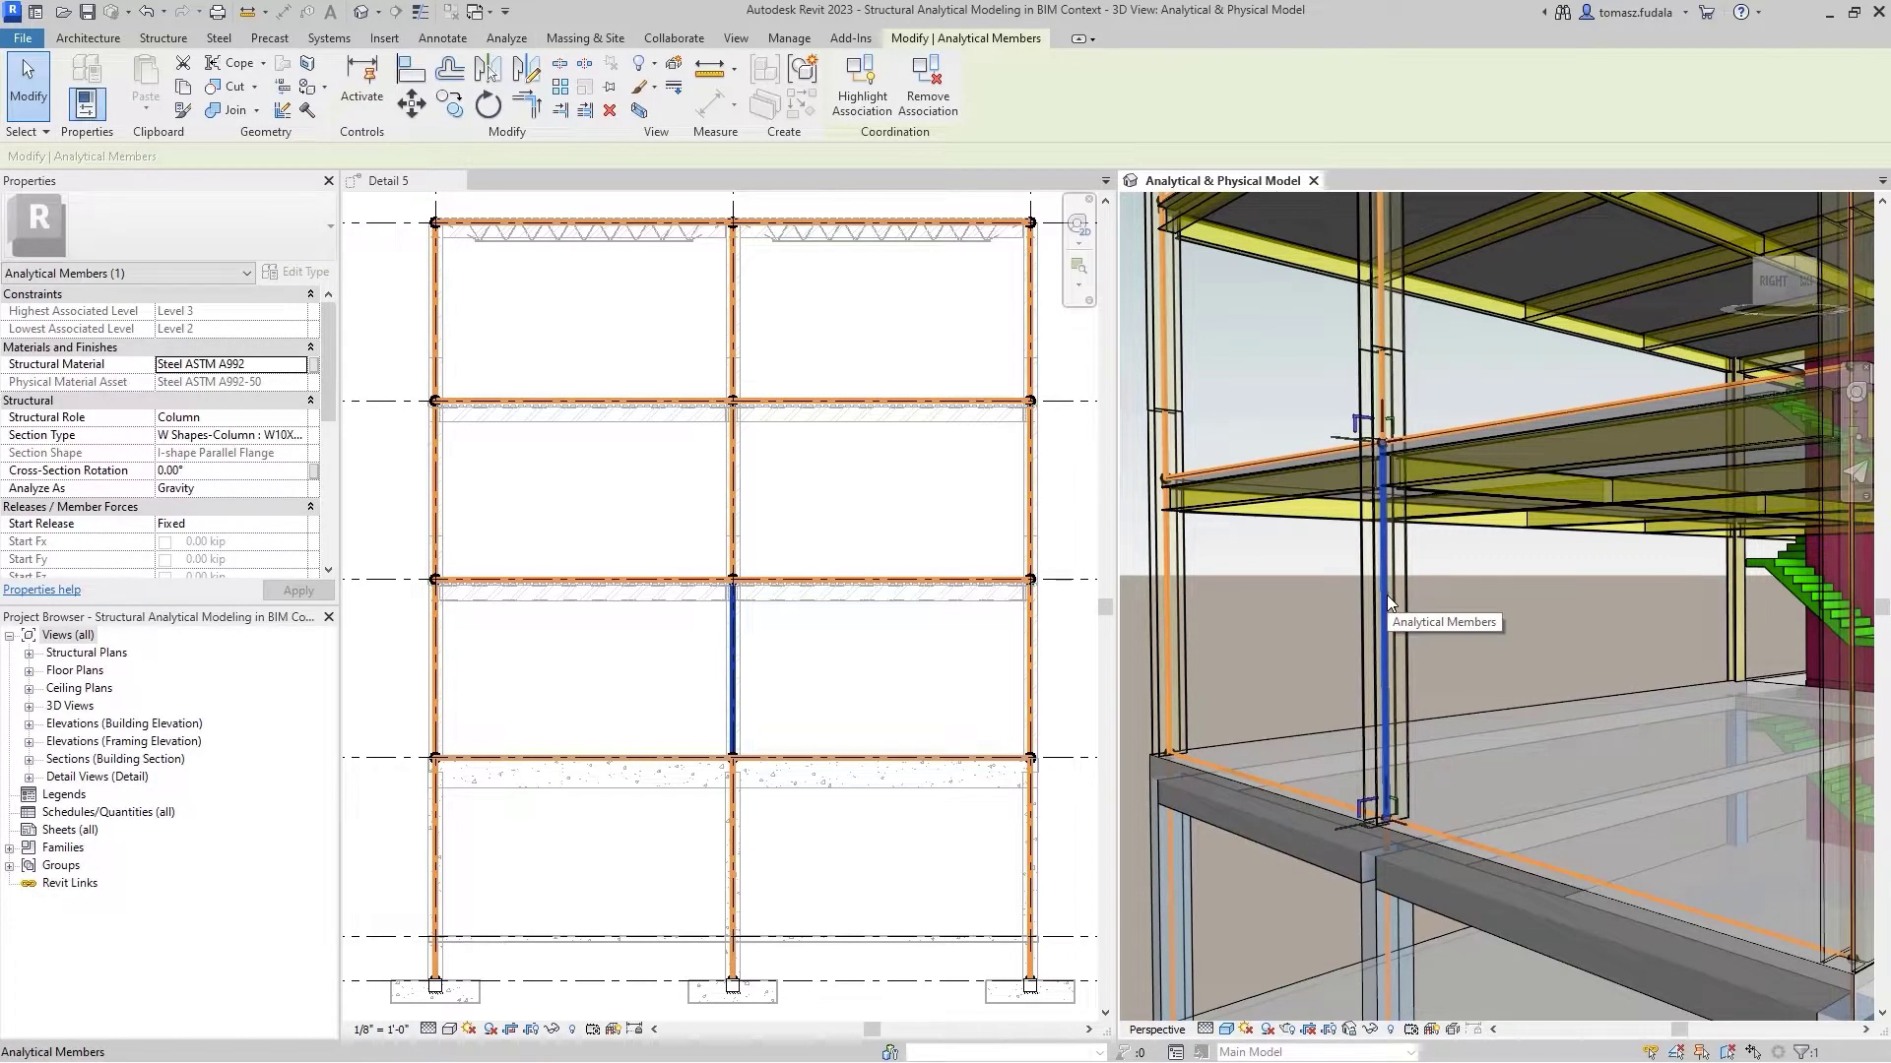
left_click(866, 107)
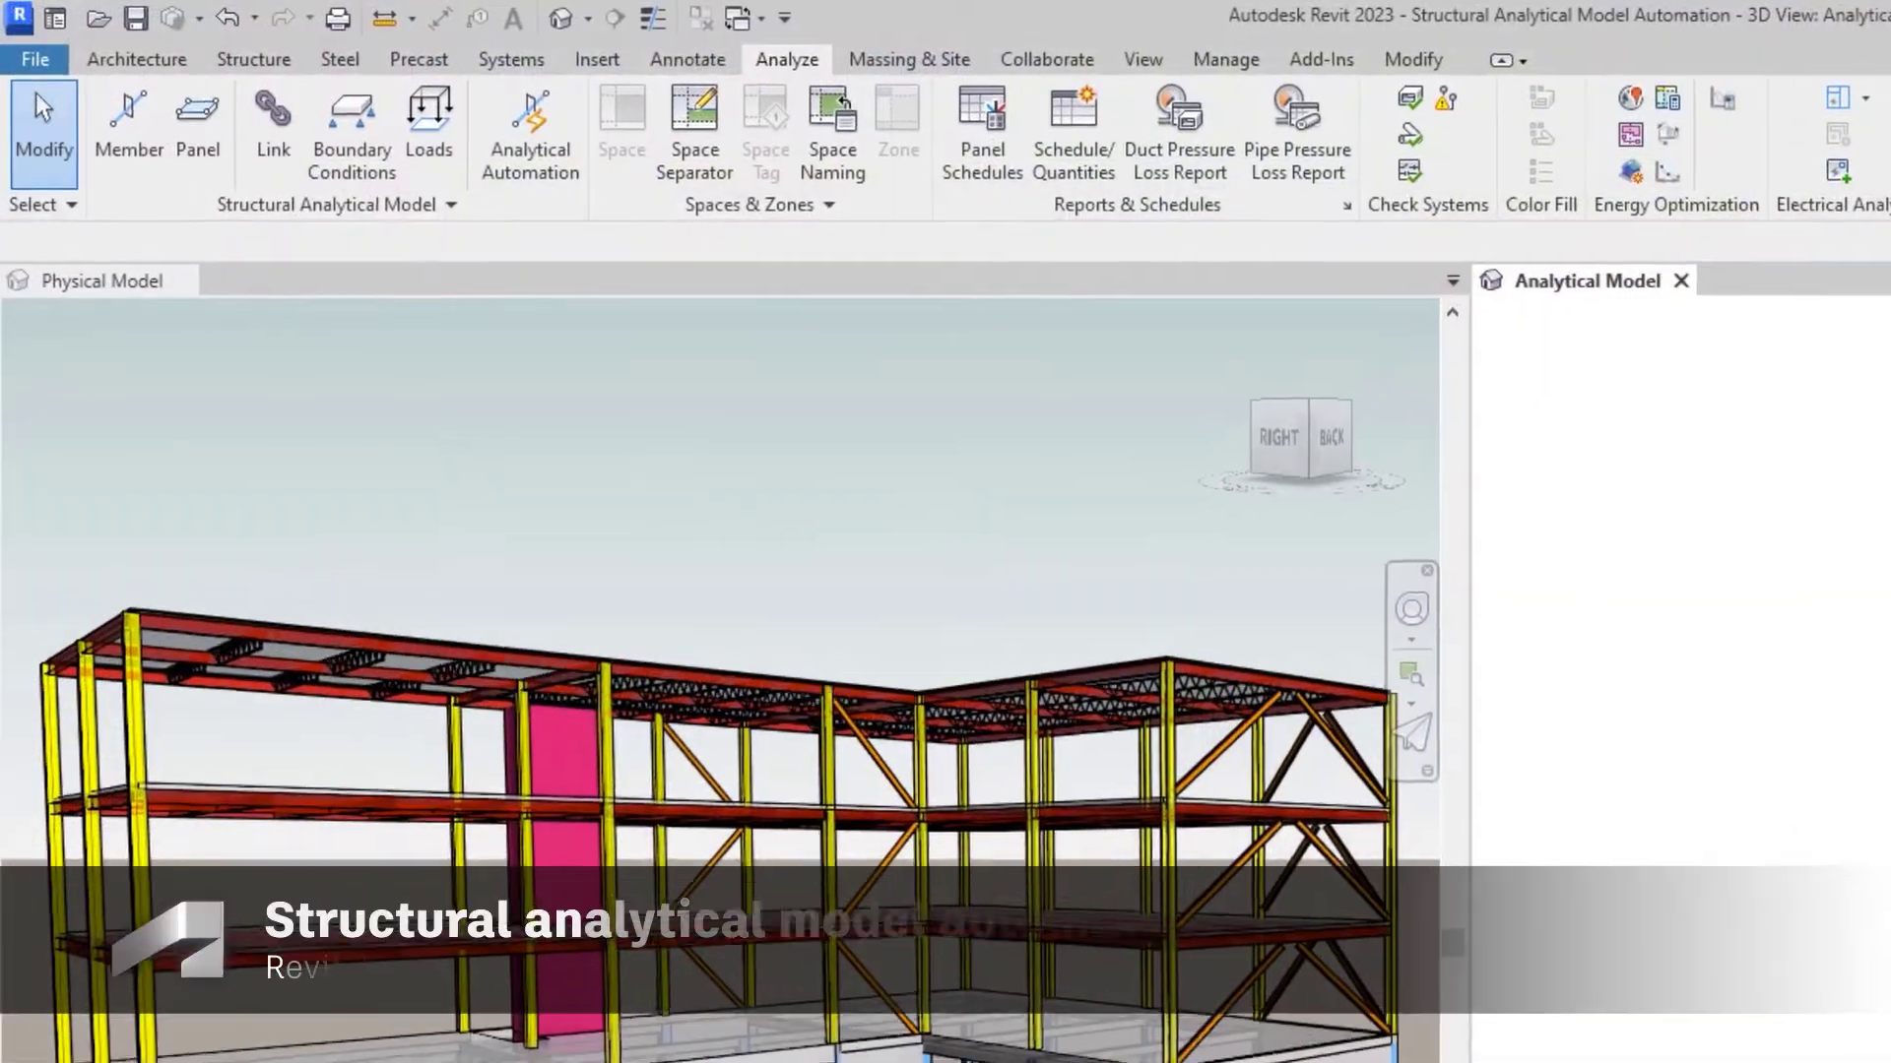
Step: Open the Physical to Analytical for Buildings automation script and select the entire building as its physical elements
left_click(820, 514)
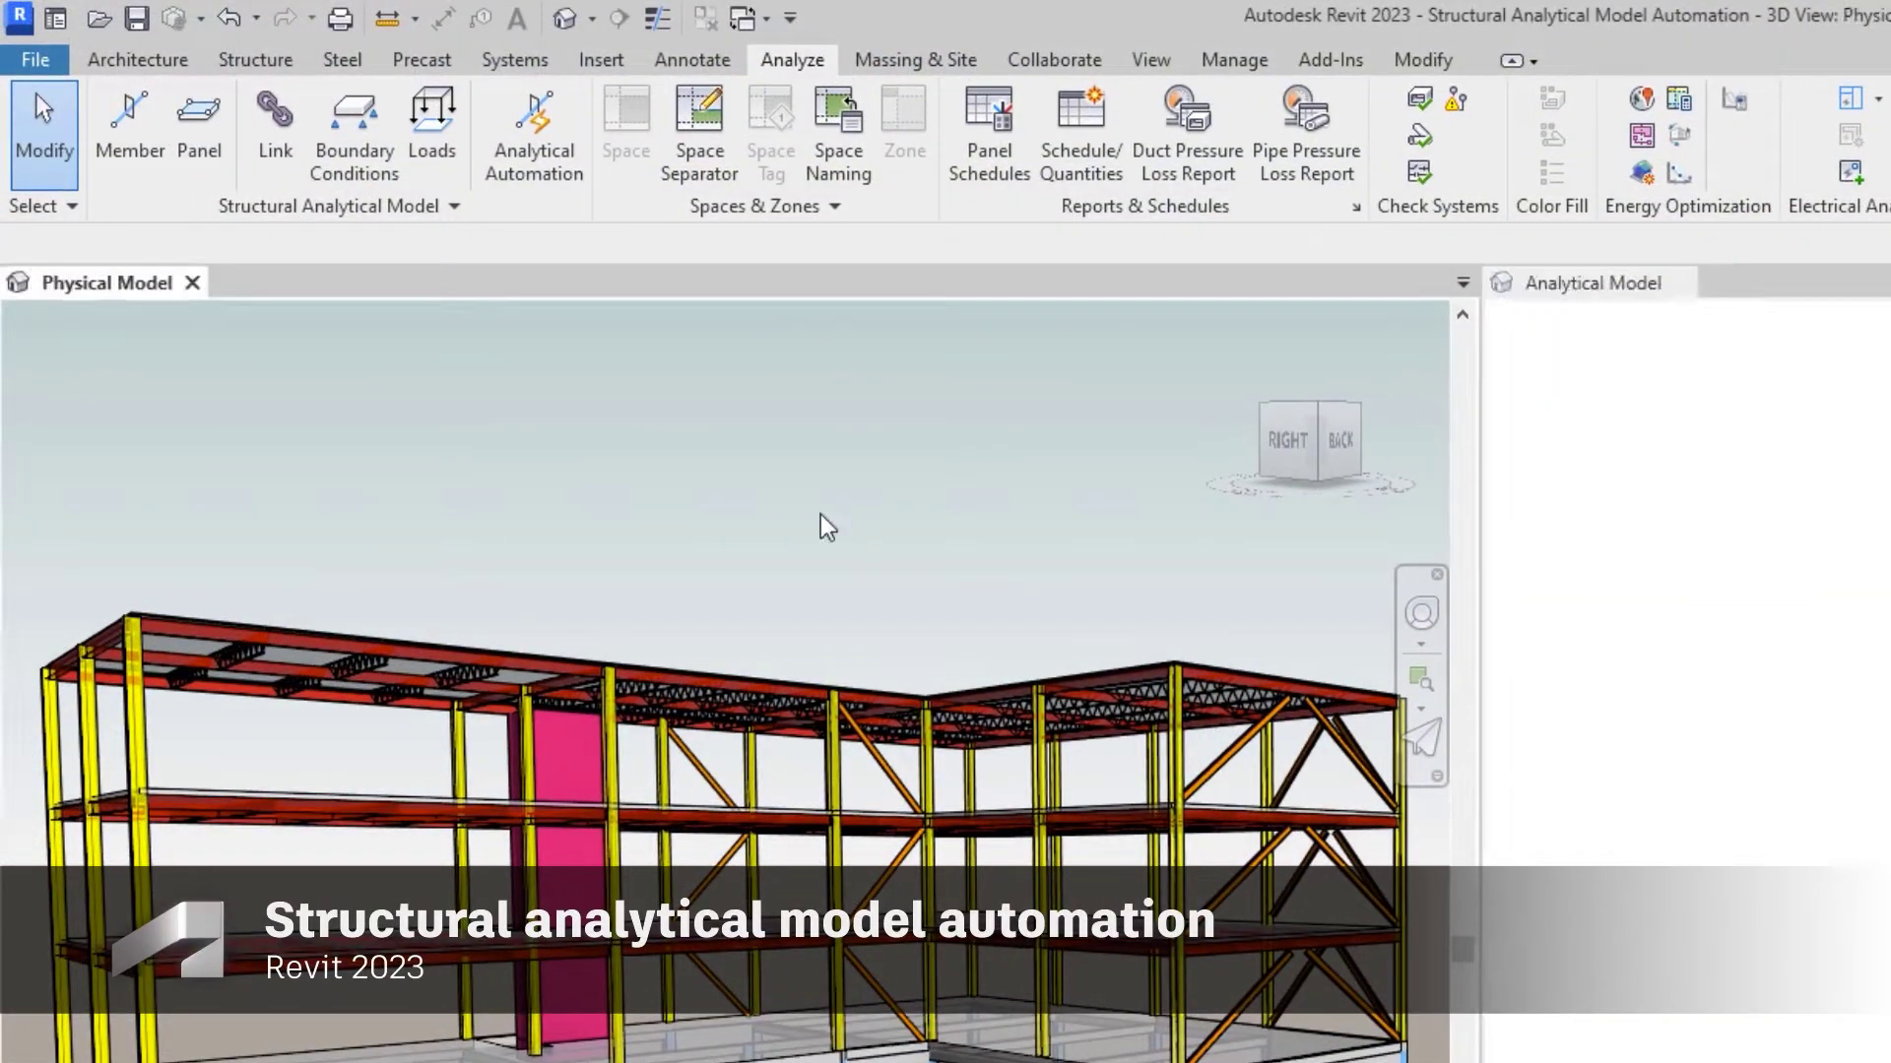
left_click(540, 166)
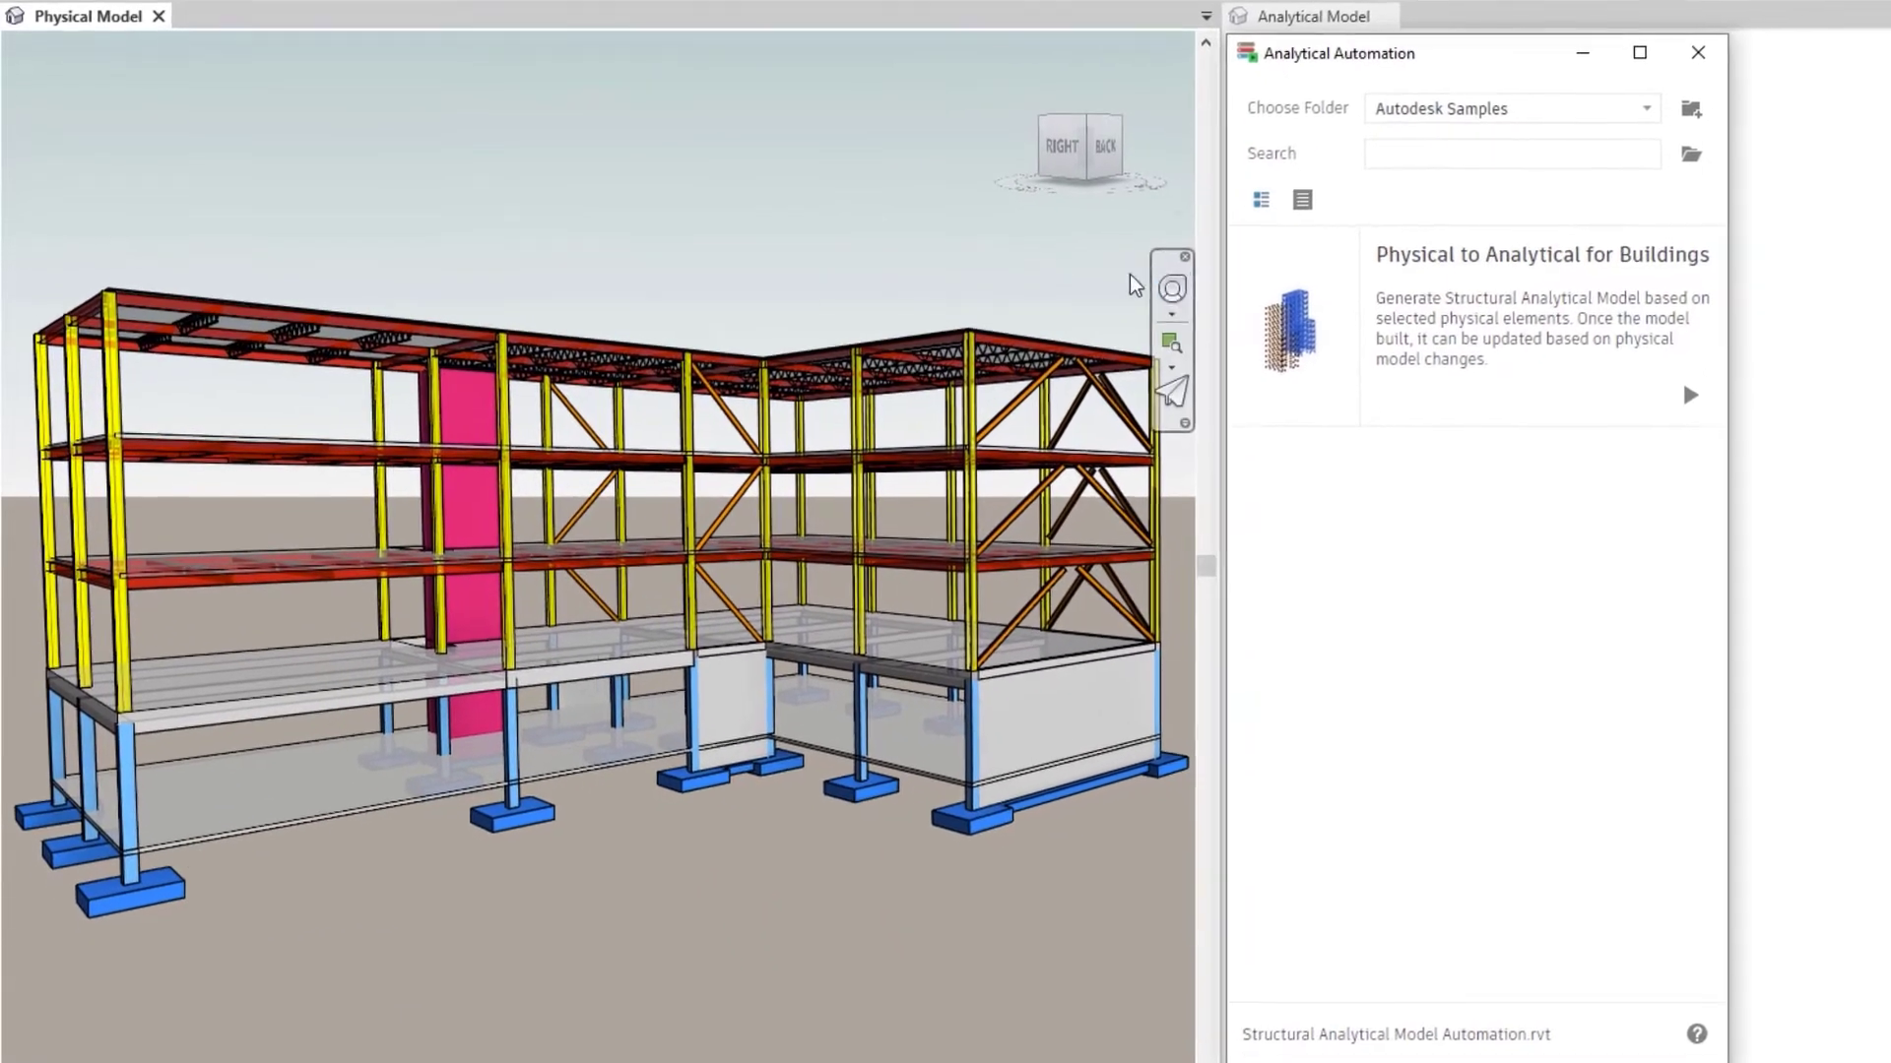
mouse_move(1693, 569)
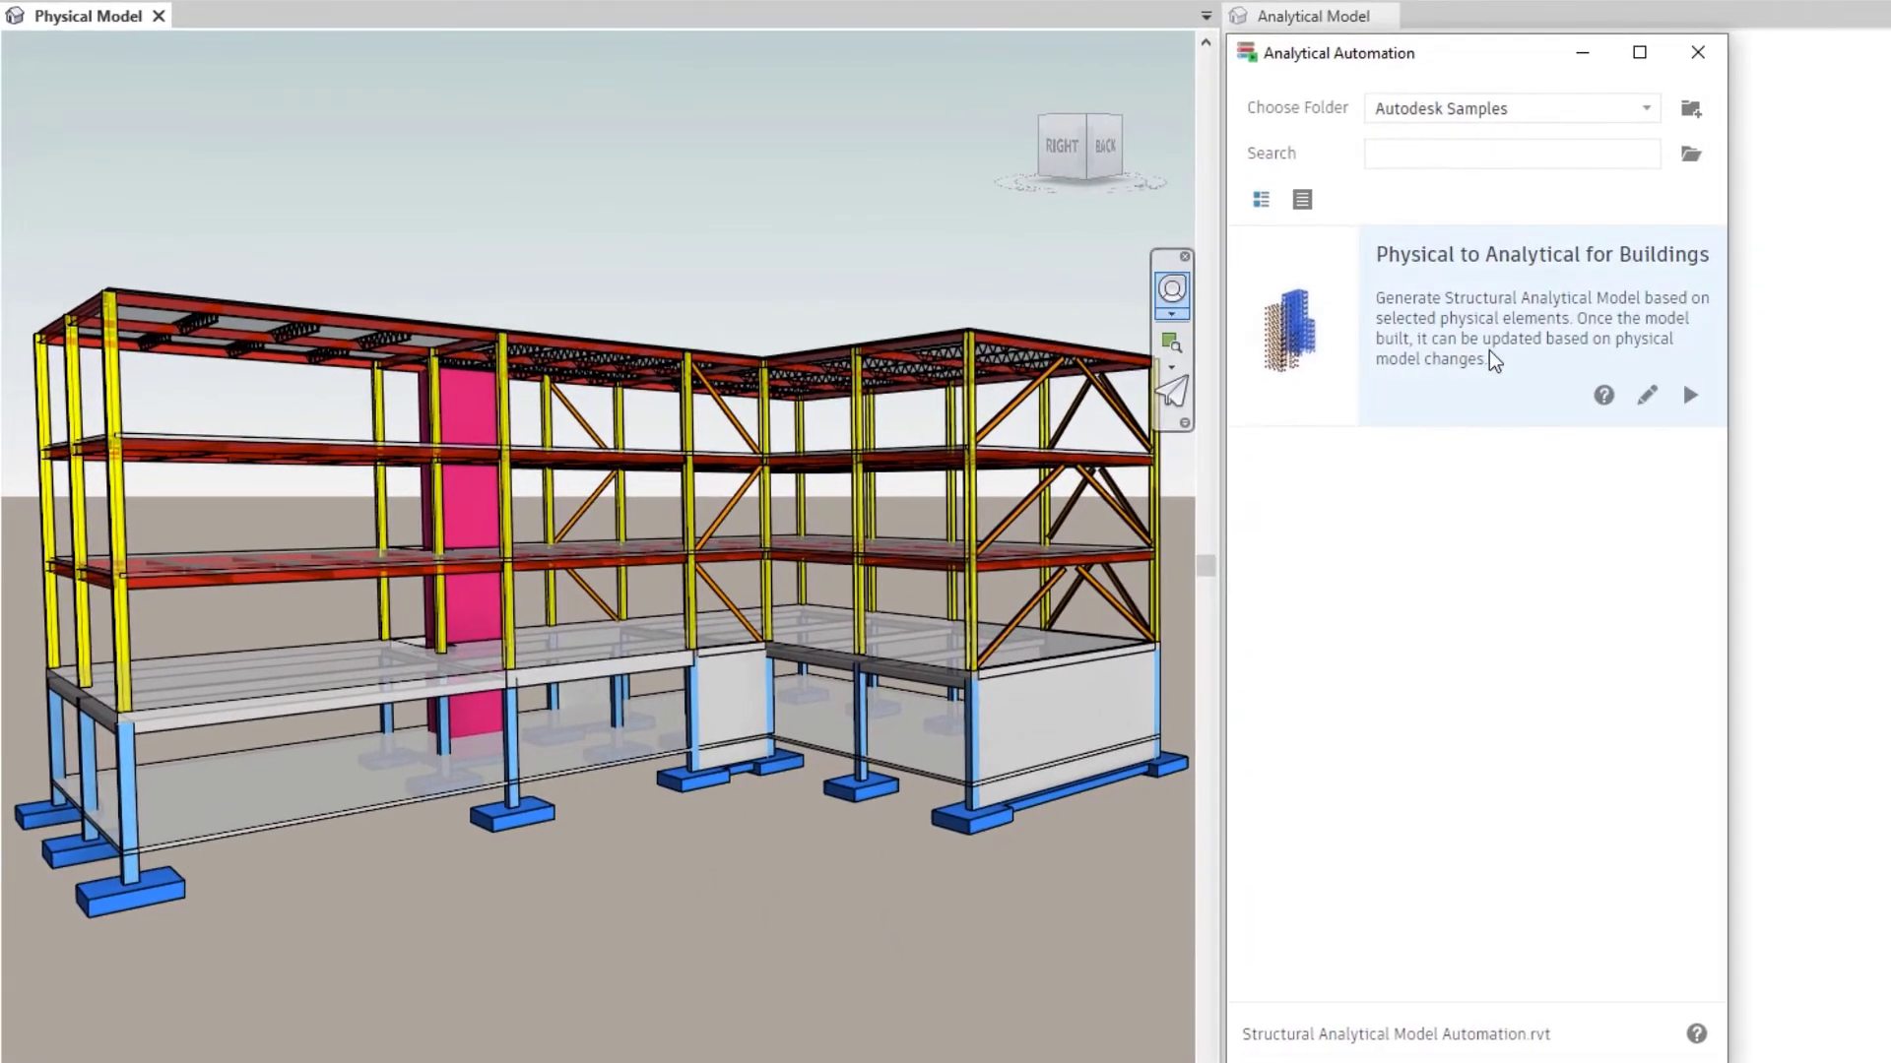
left_click(1495, 361)
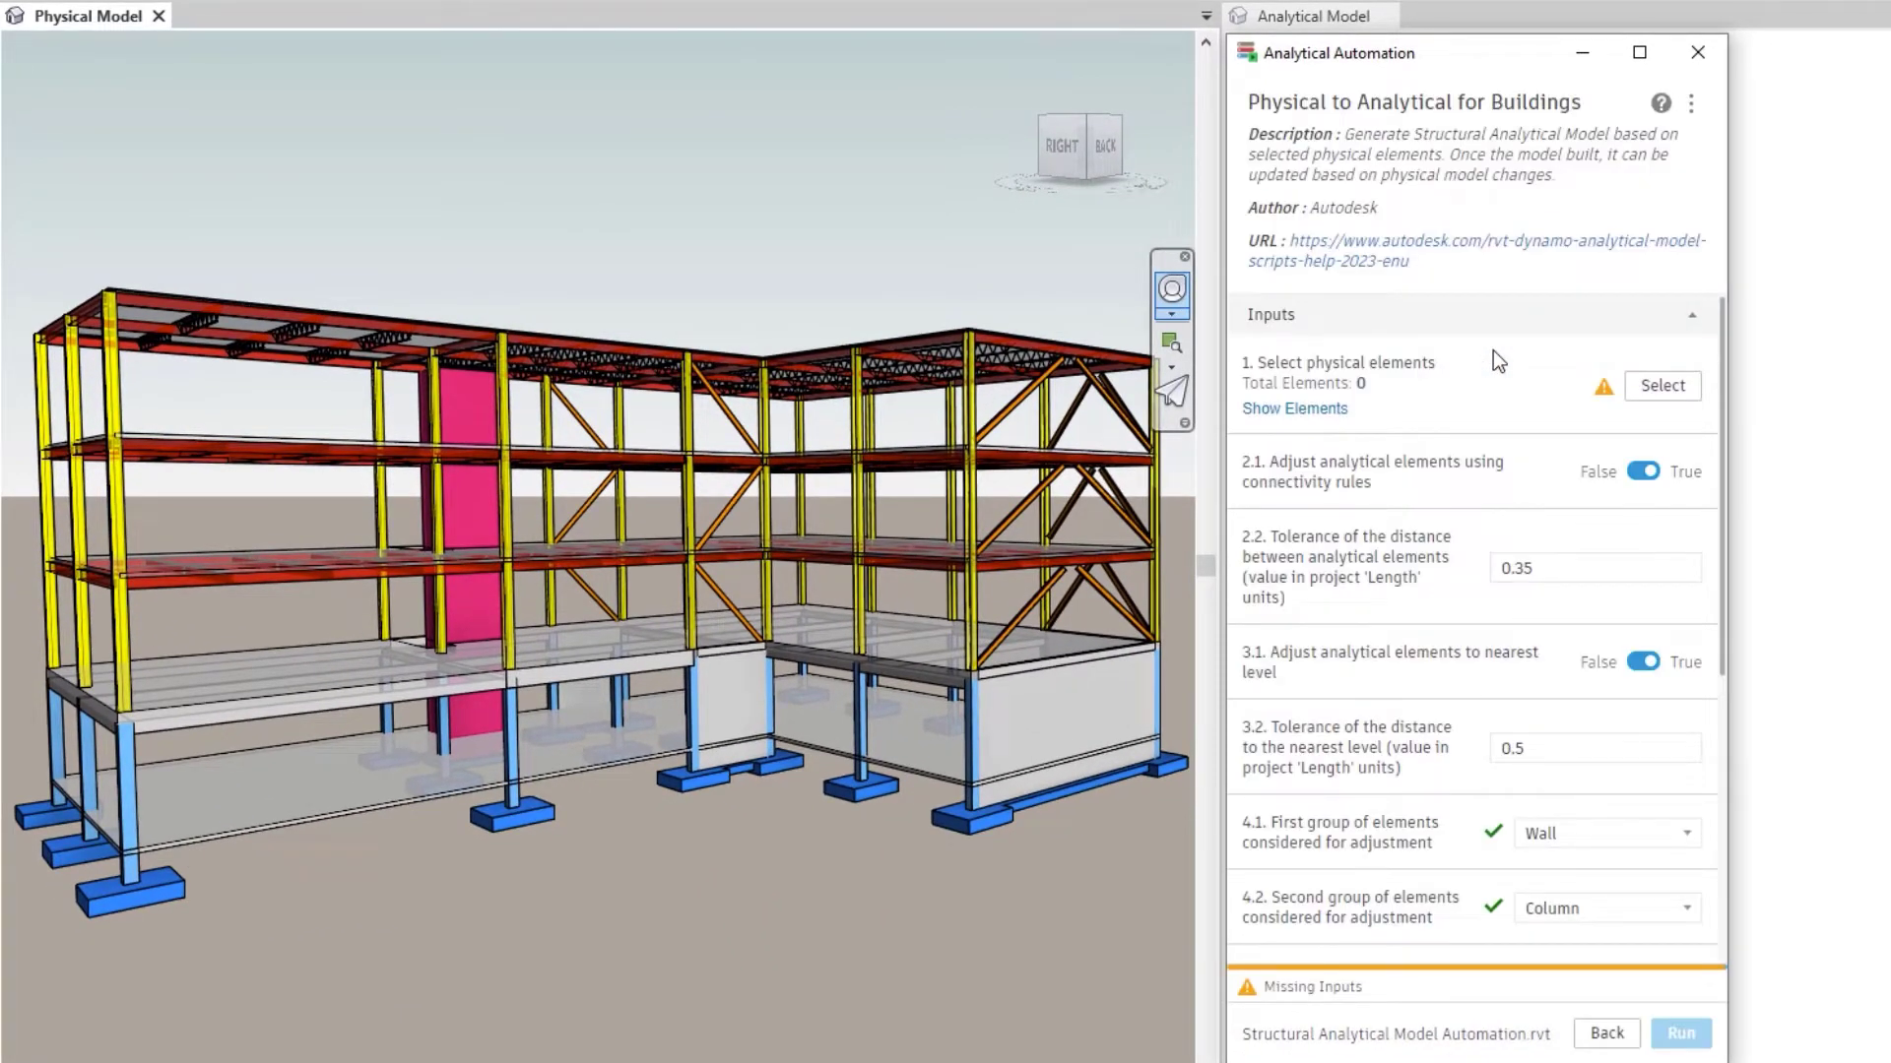
left_click(1655, 392)
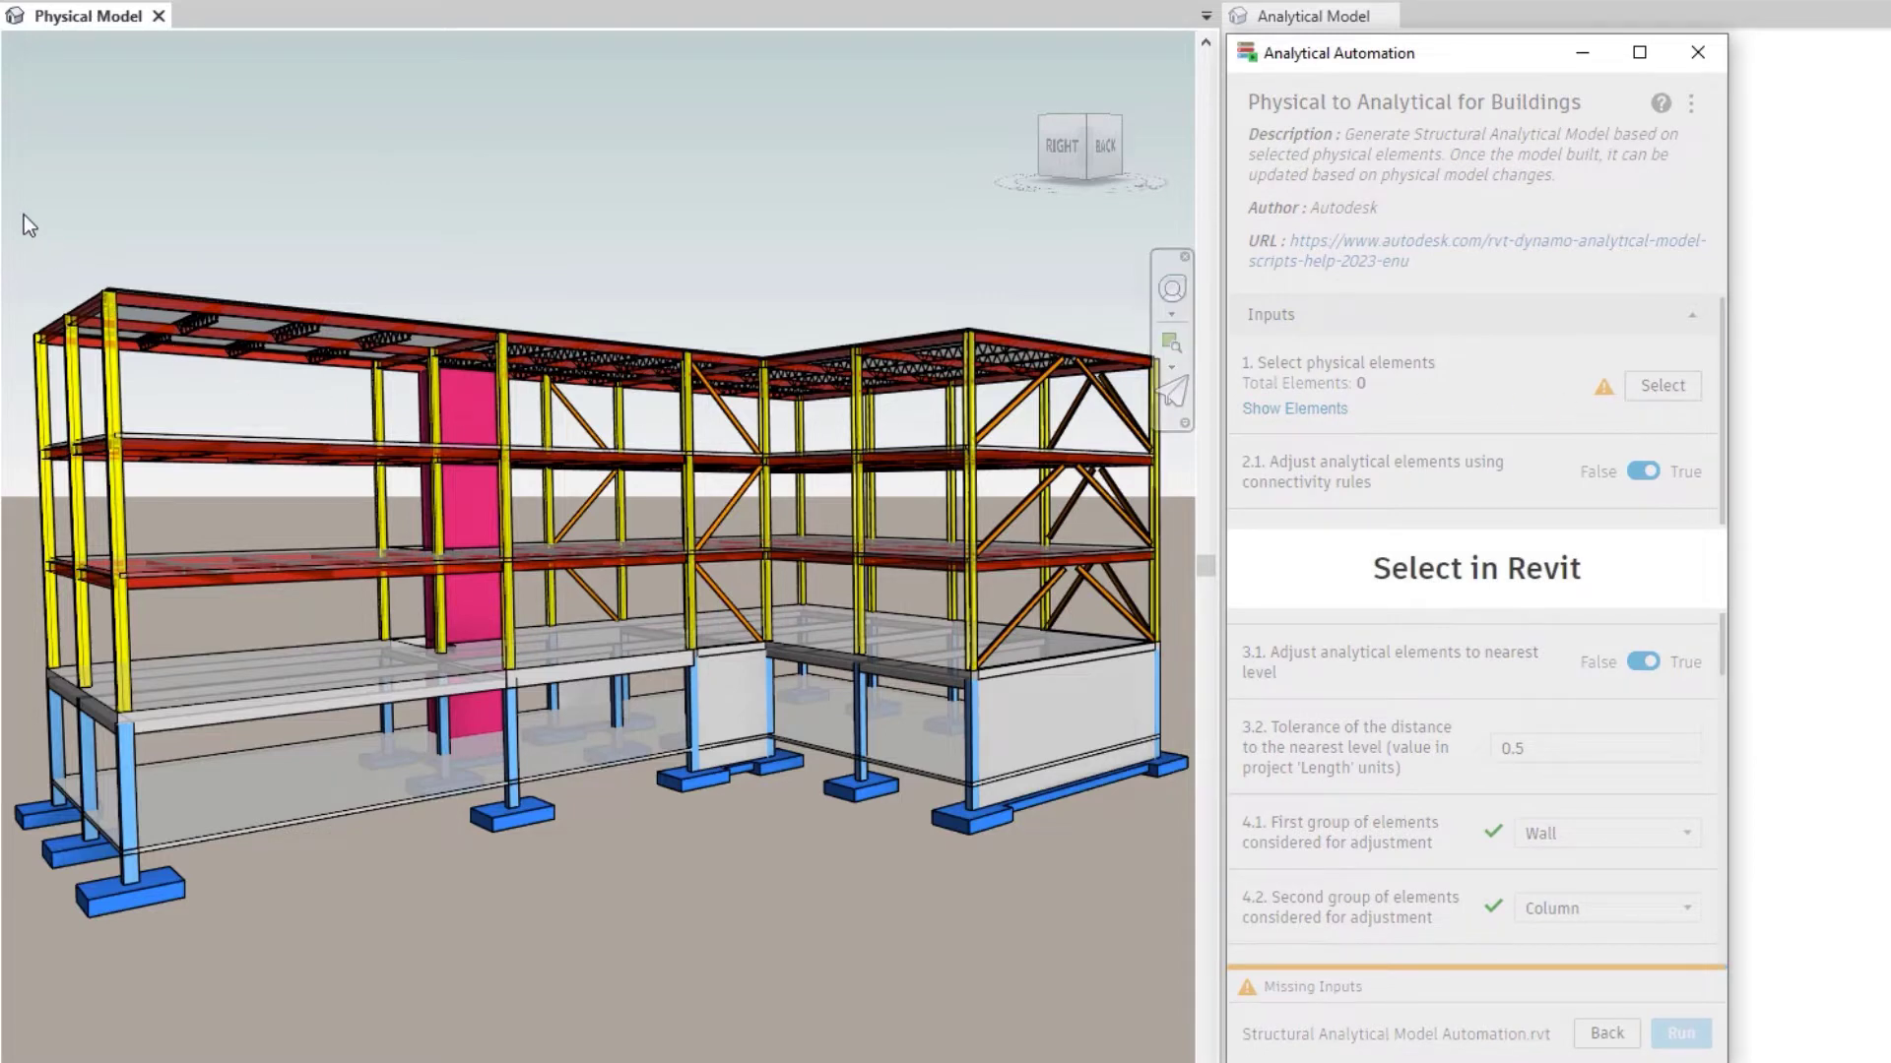
left_click_drag(10, 199, 1191, 1018)
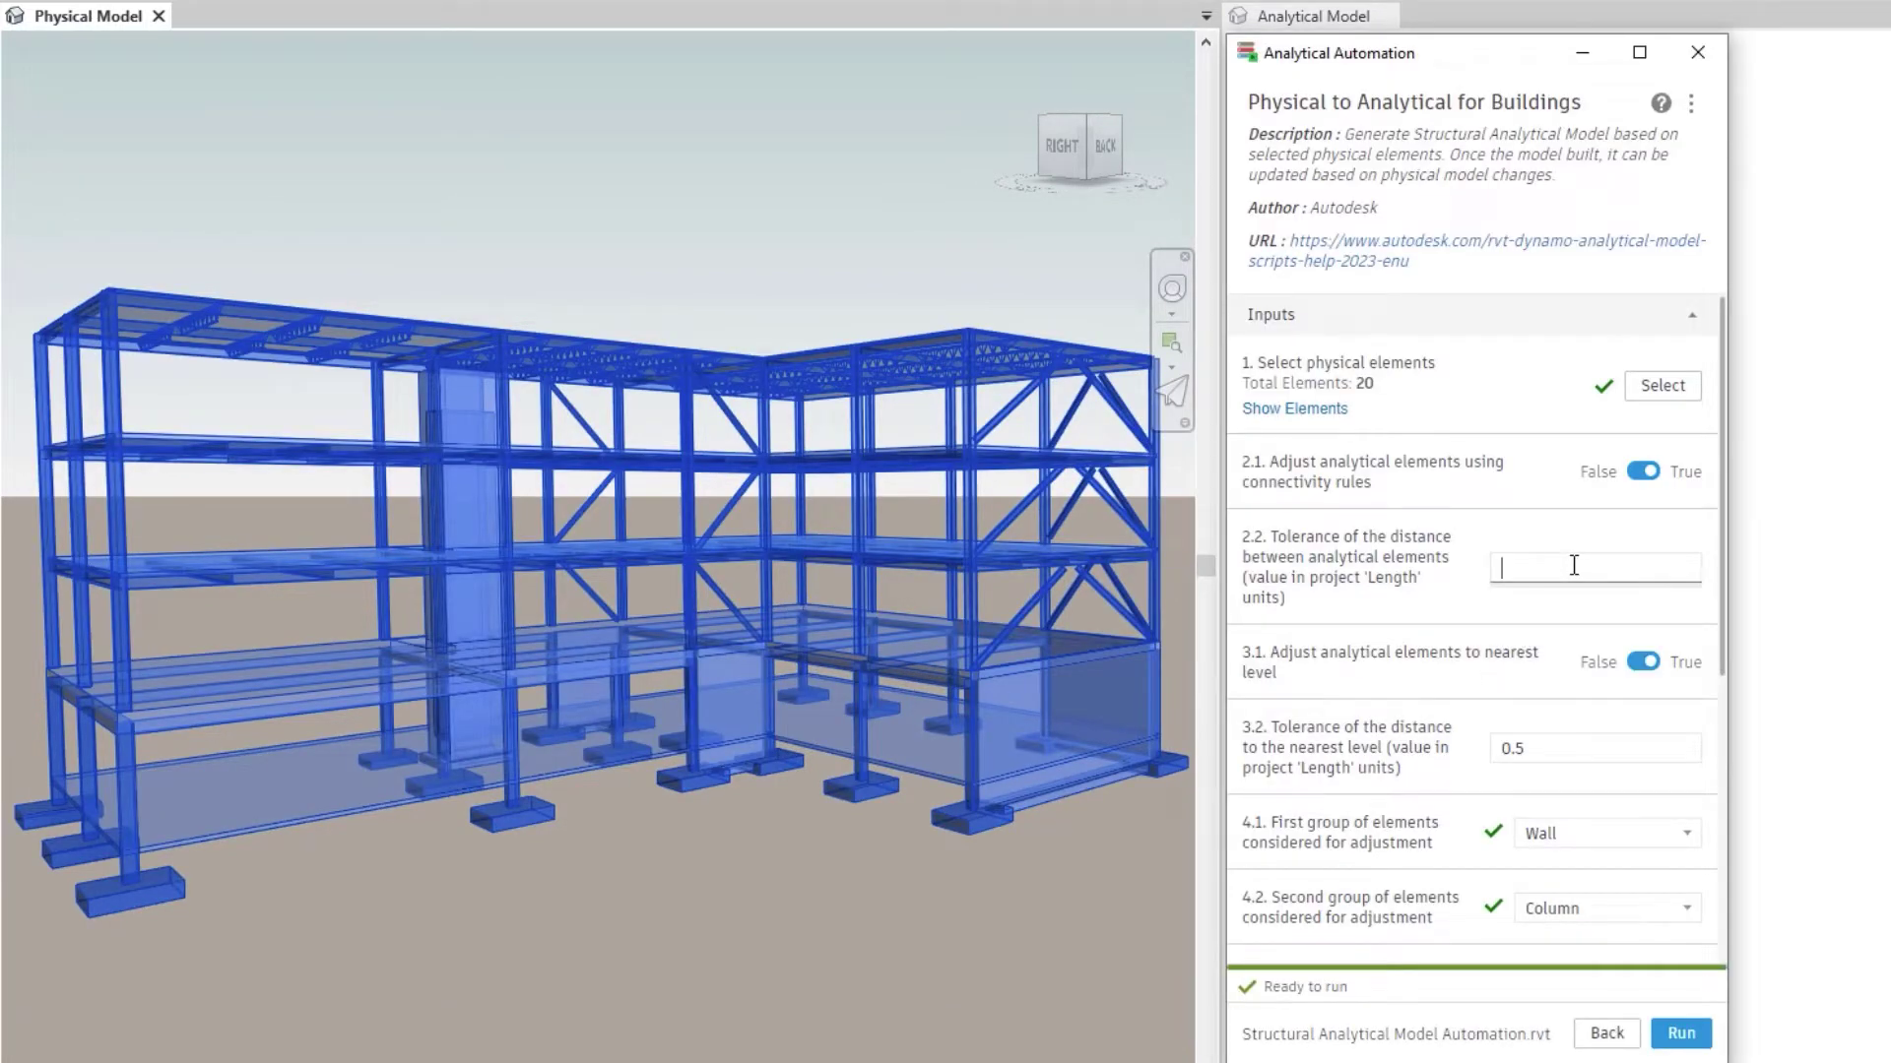
Step: Set both script distance tolerances to 1 and keep Wall as the first group of elements considered for adjustment
left_click(1586, 754)
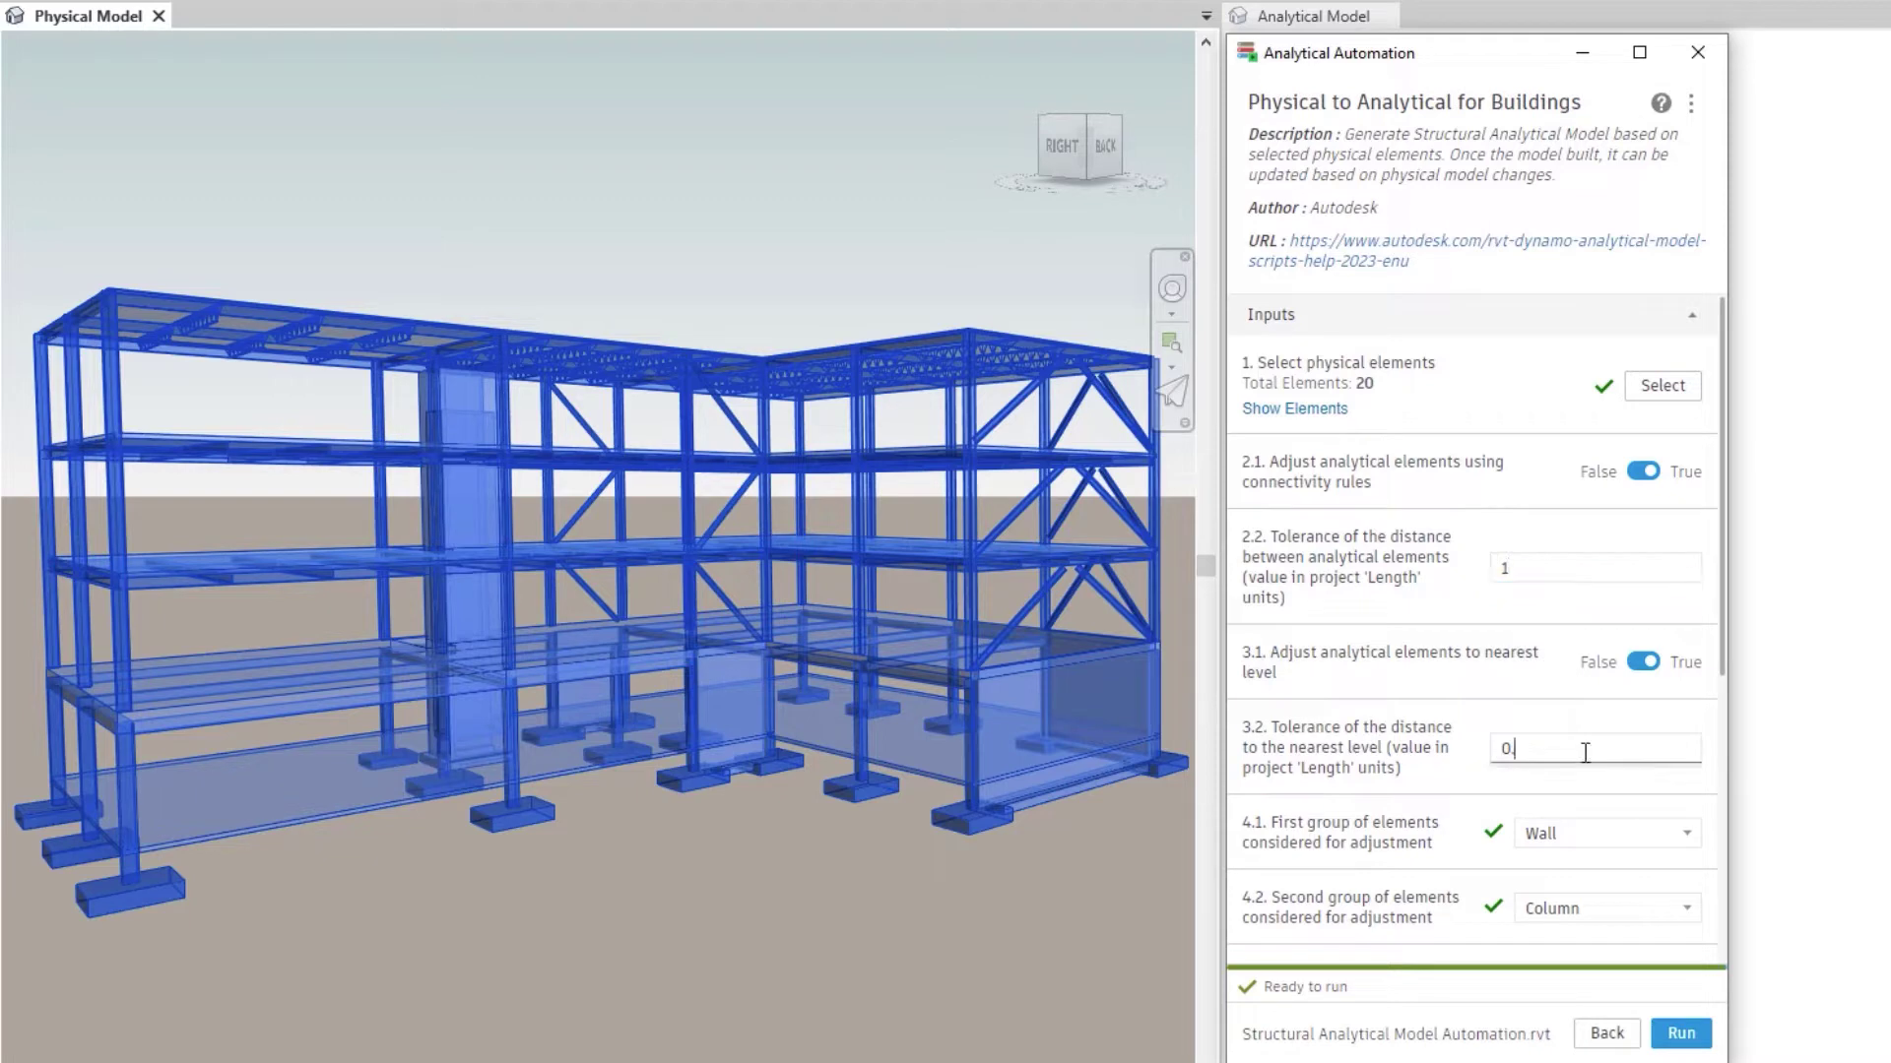
left_click(1644, 723)
left_click_drag(1721, 658, 1694, 916)
left_click(1688, 389)
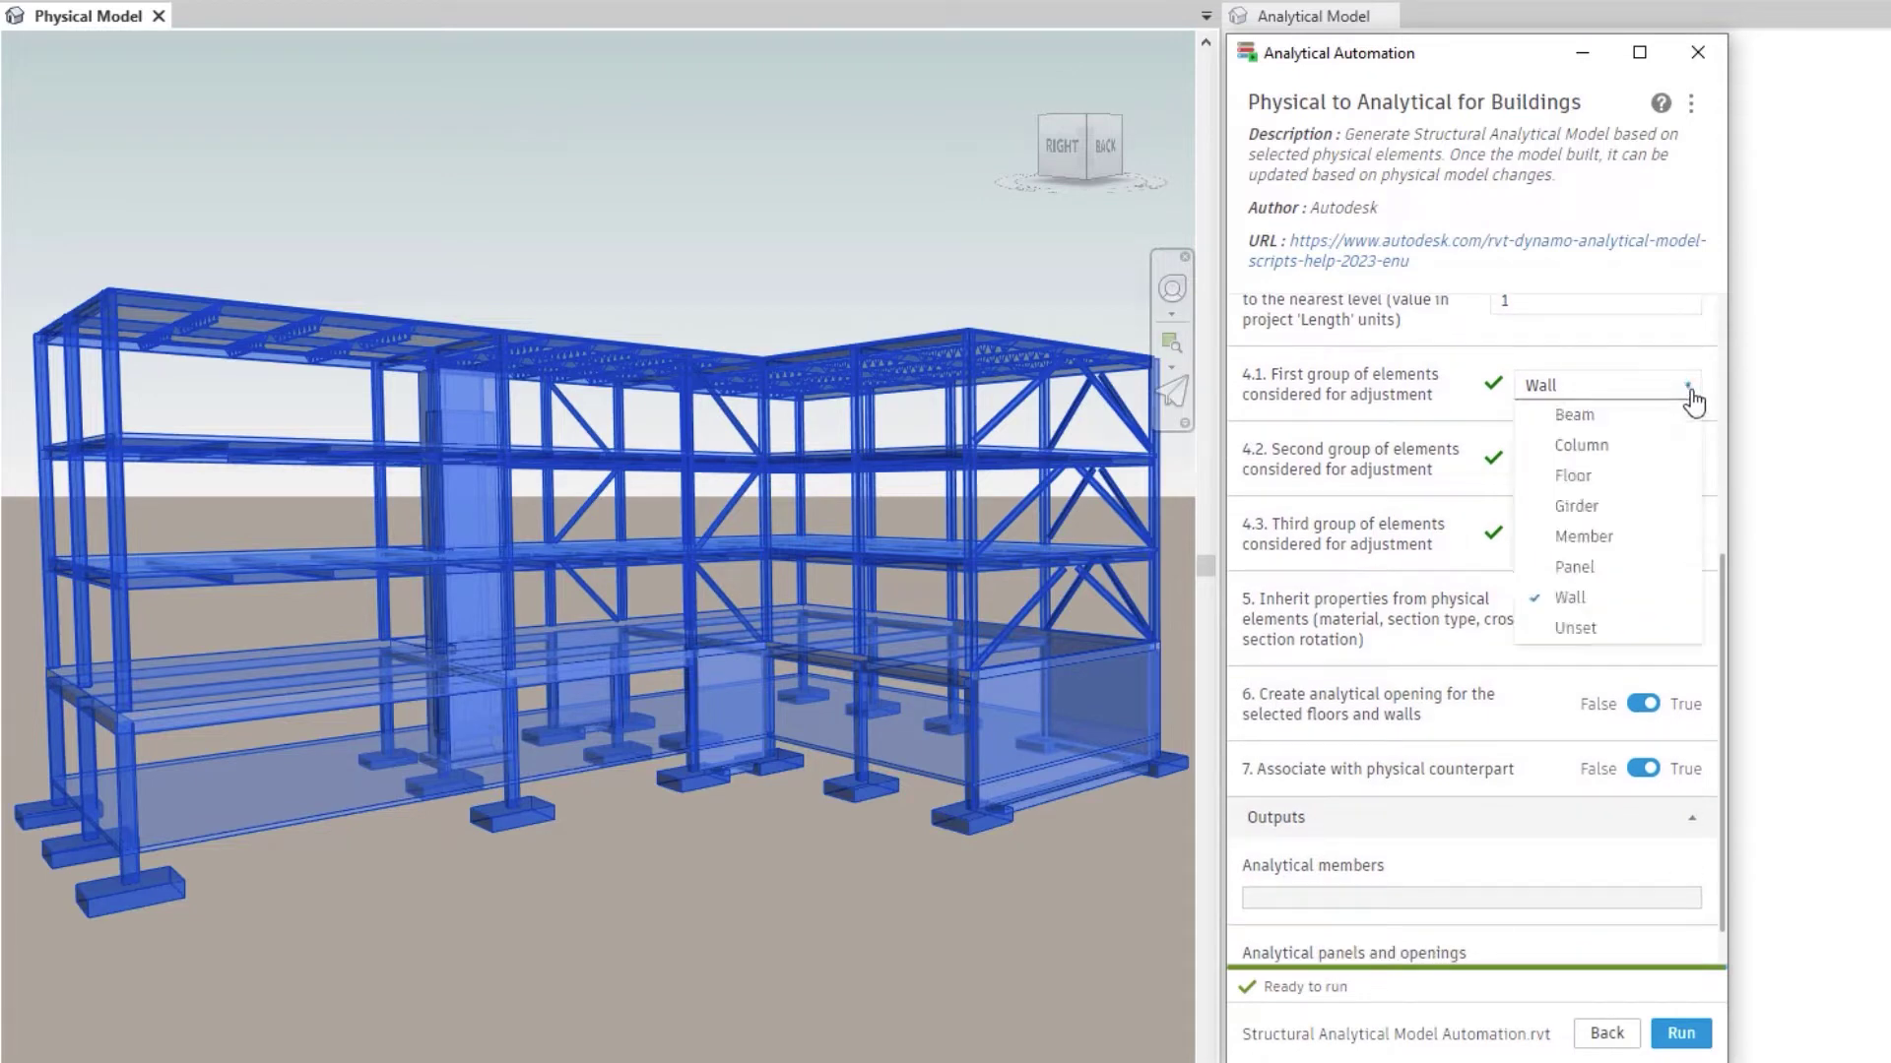
left_click(1572, 598)
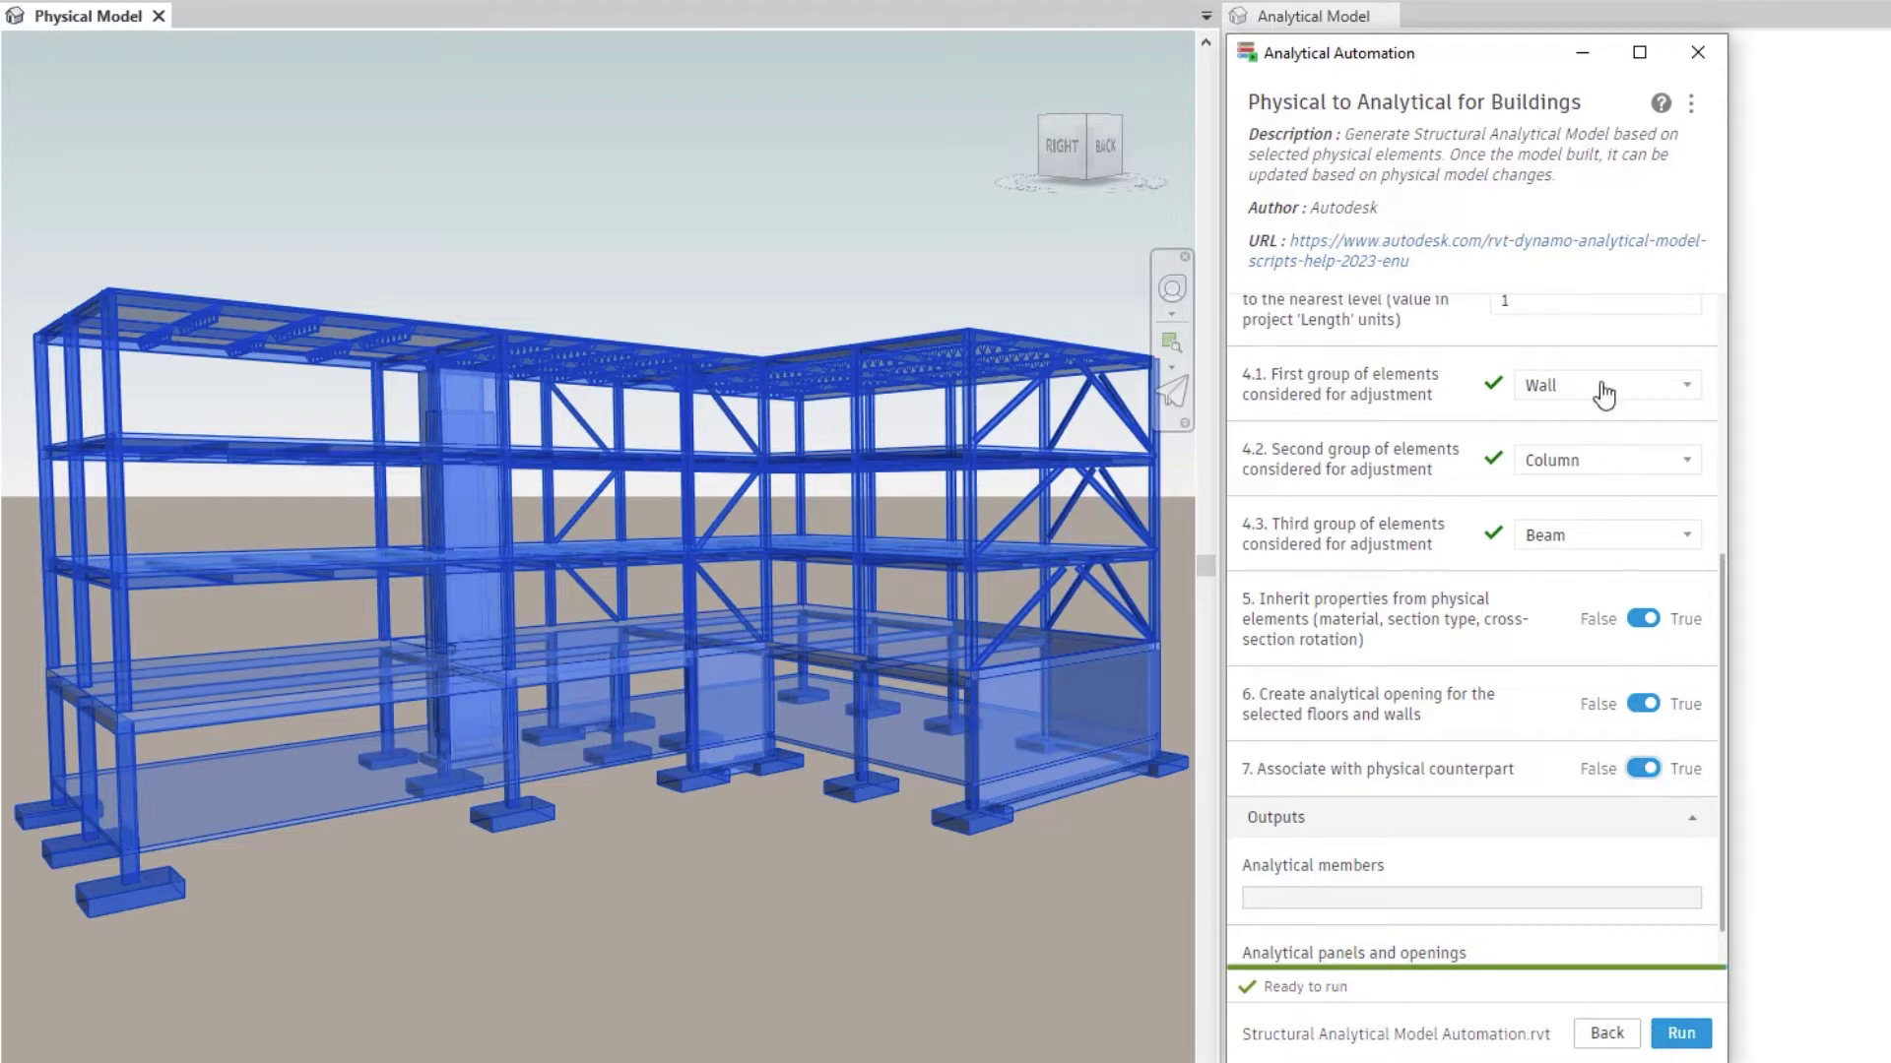
Step: Run the Physical to Analytical script on the building, review its output lists of analytical members and panels, and close it
left_click_drag(1545, 53, 997, 49)
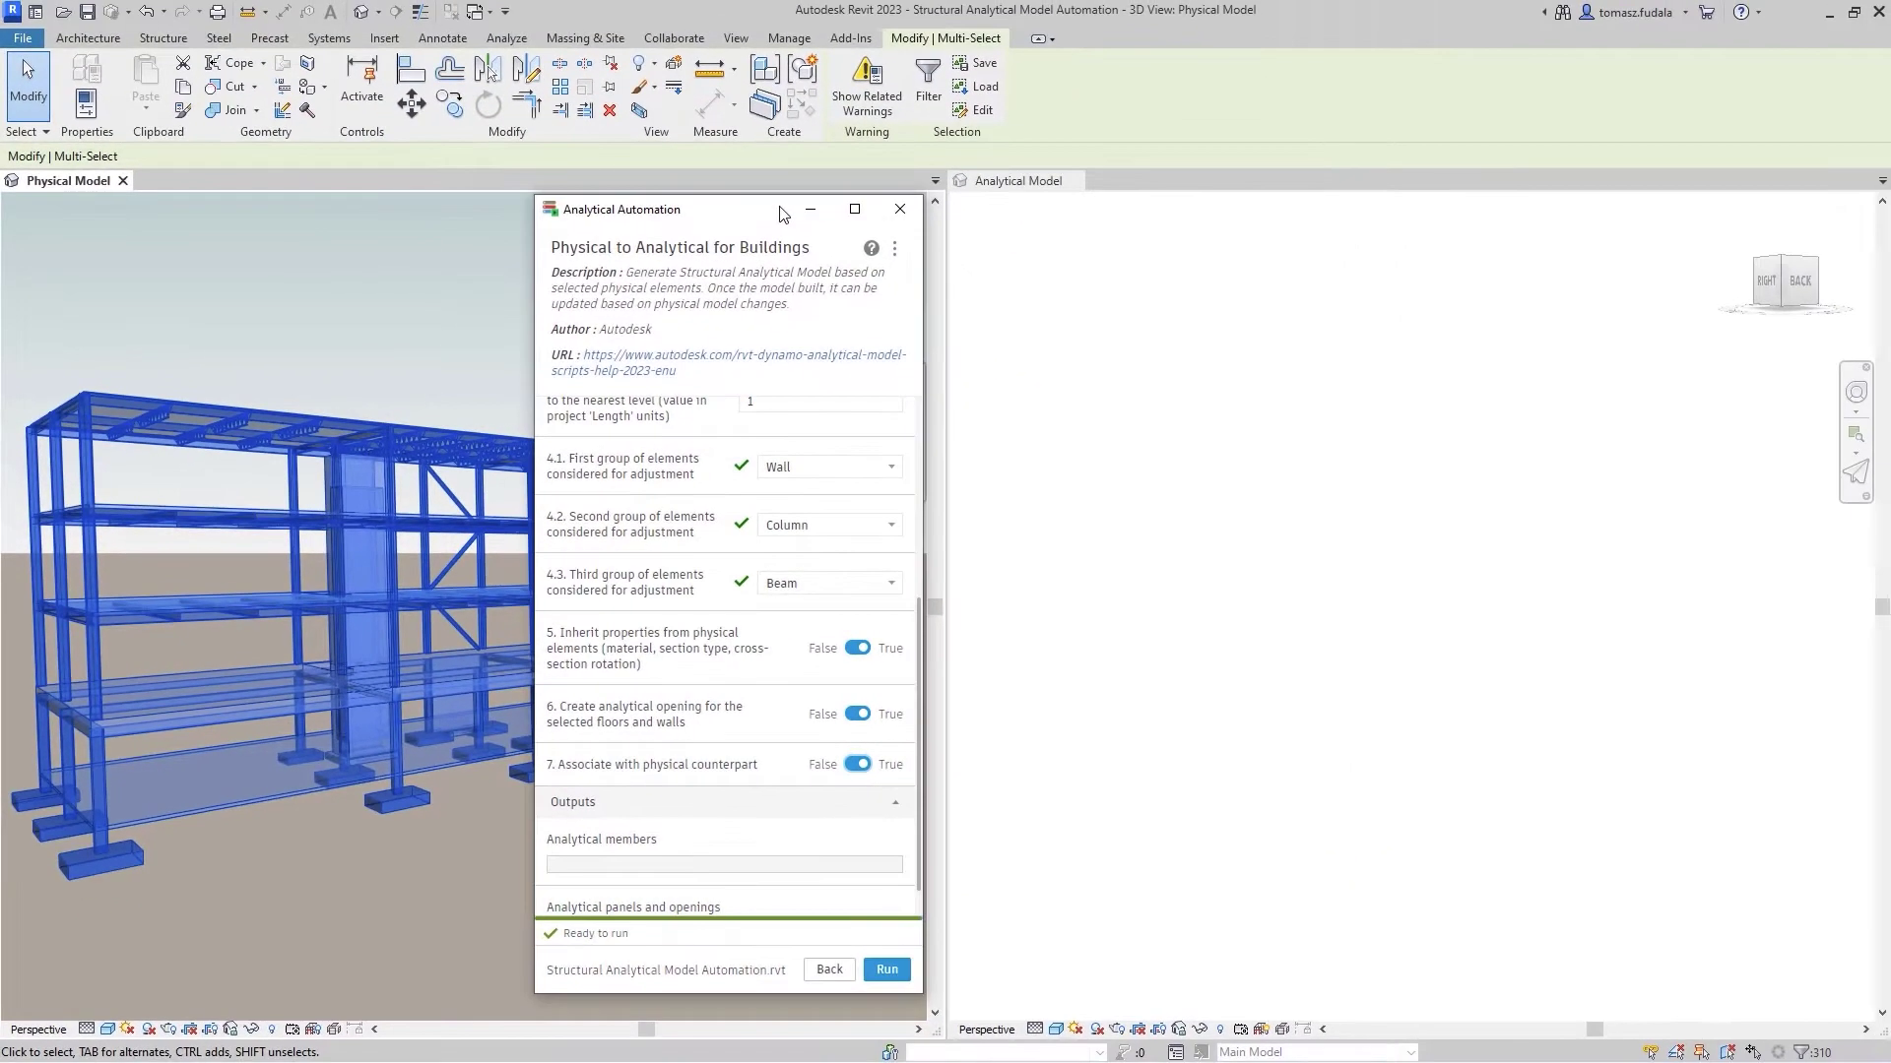
left_click(886, 971)
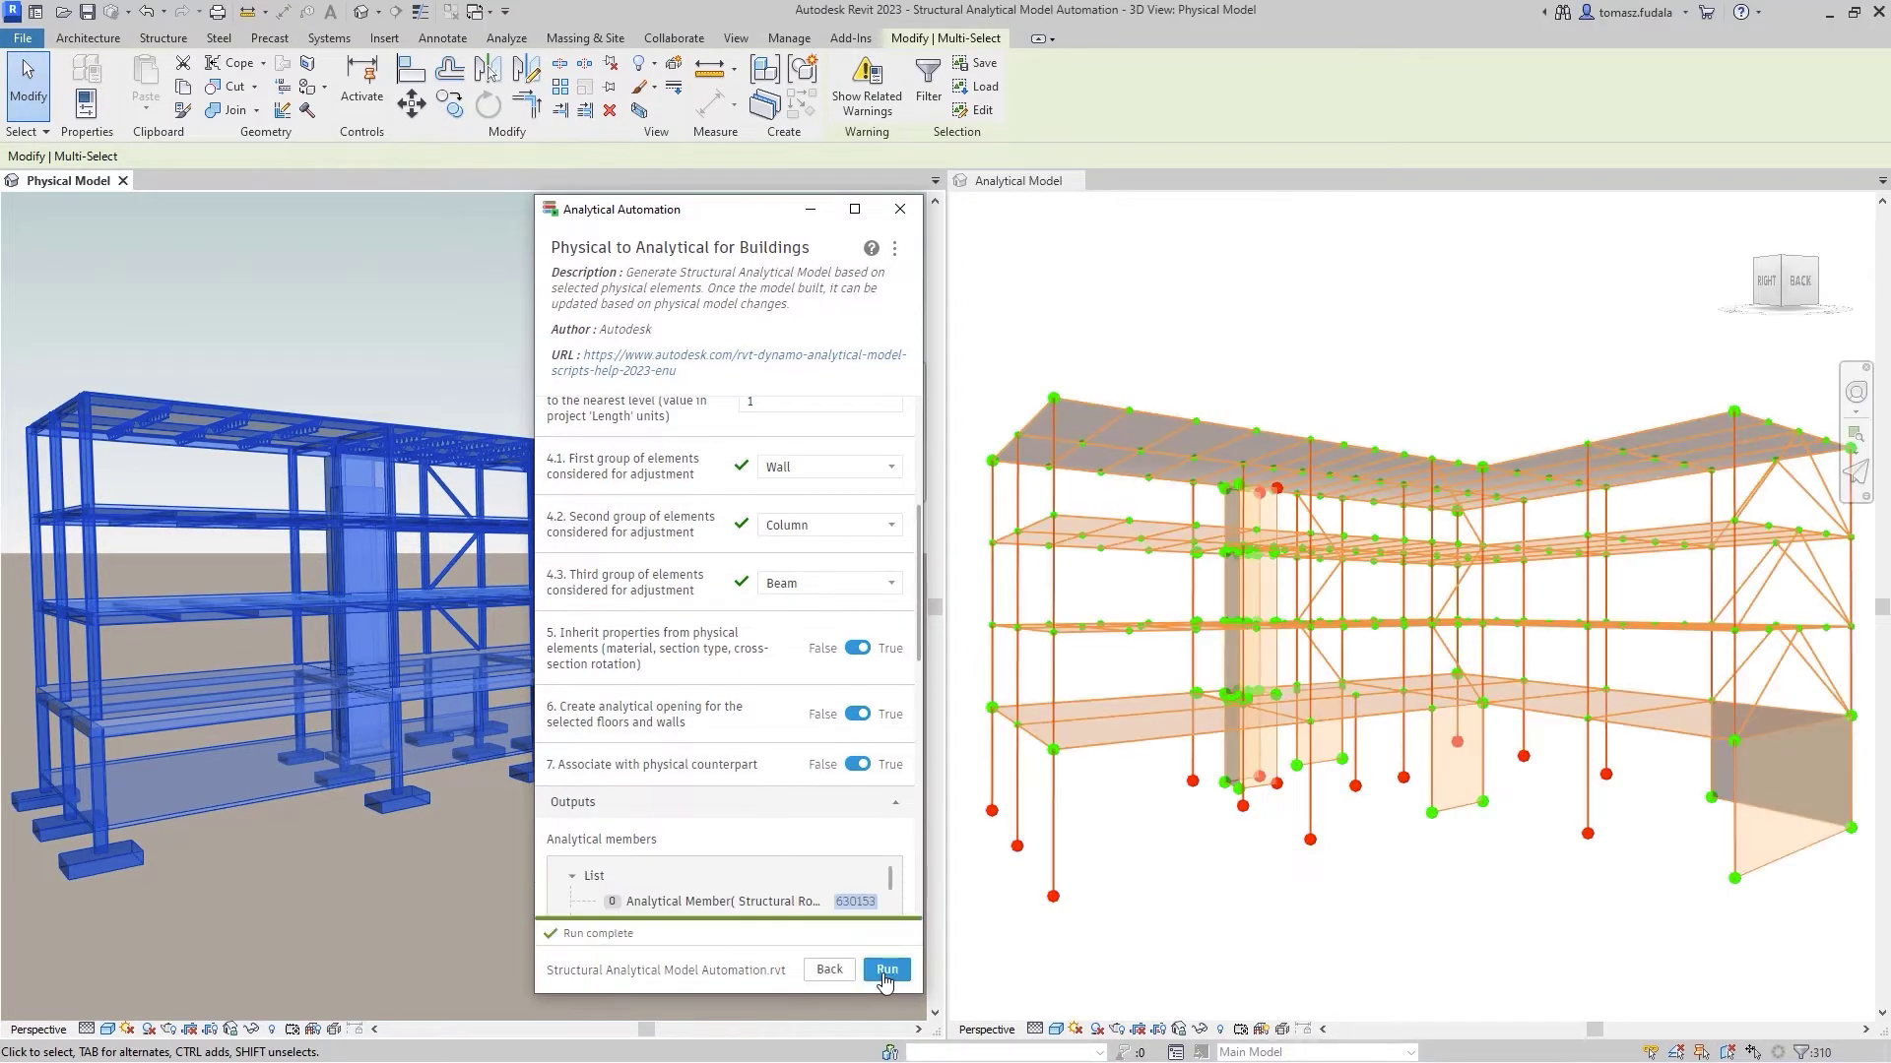
left_click_drag(922, 623, 929, 902)
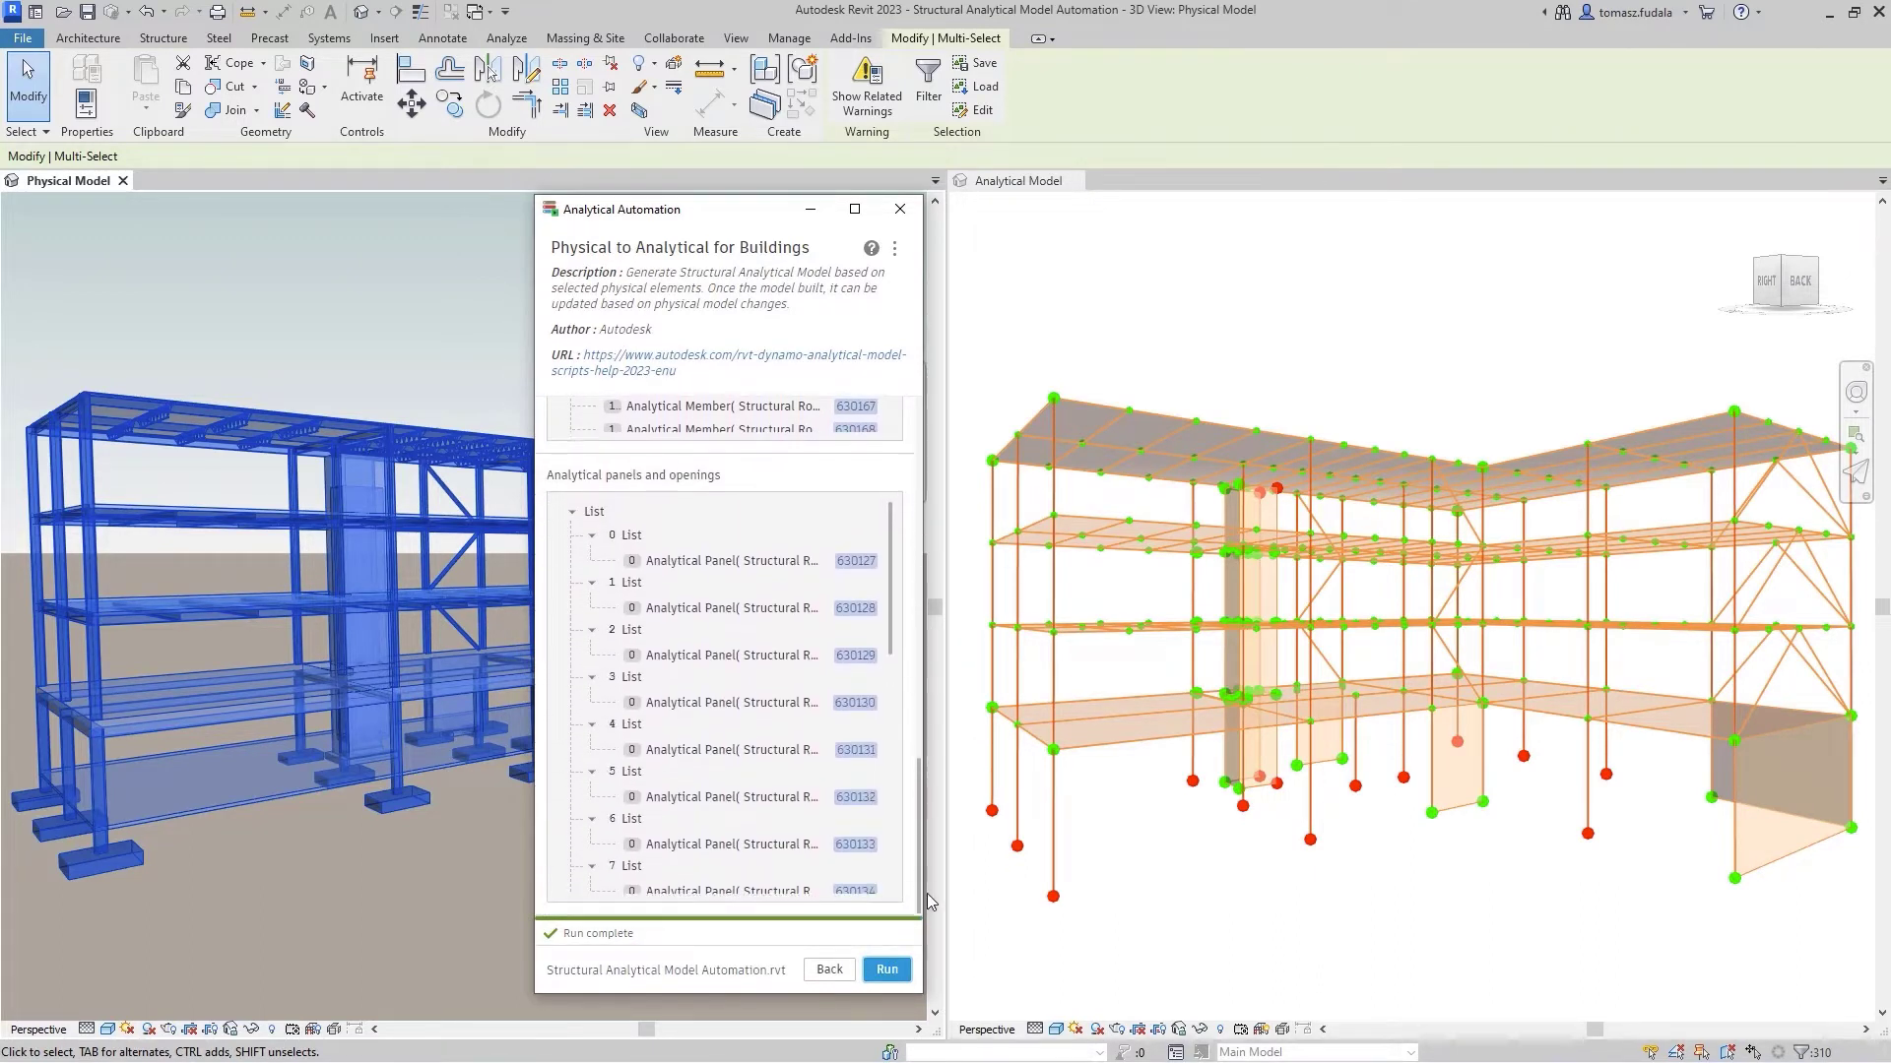
left_click(900, 209)
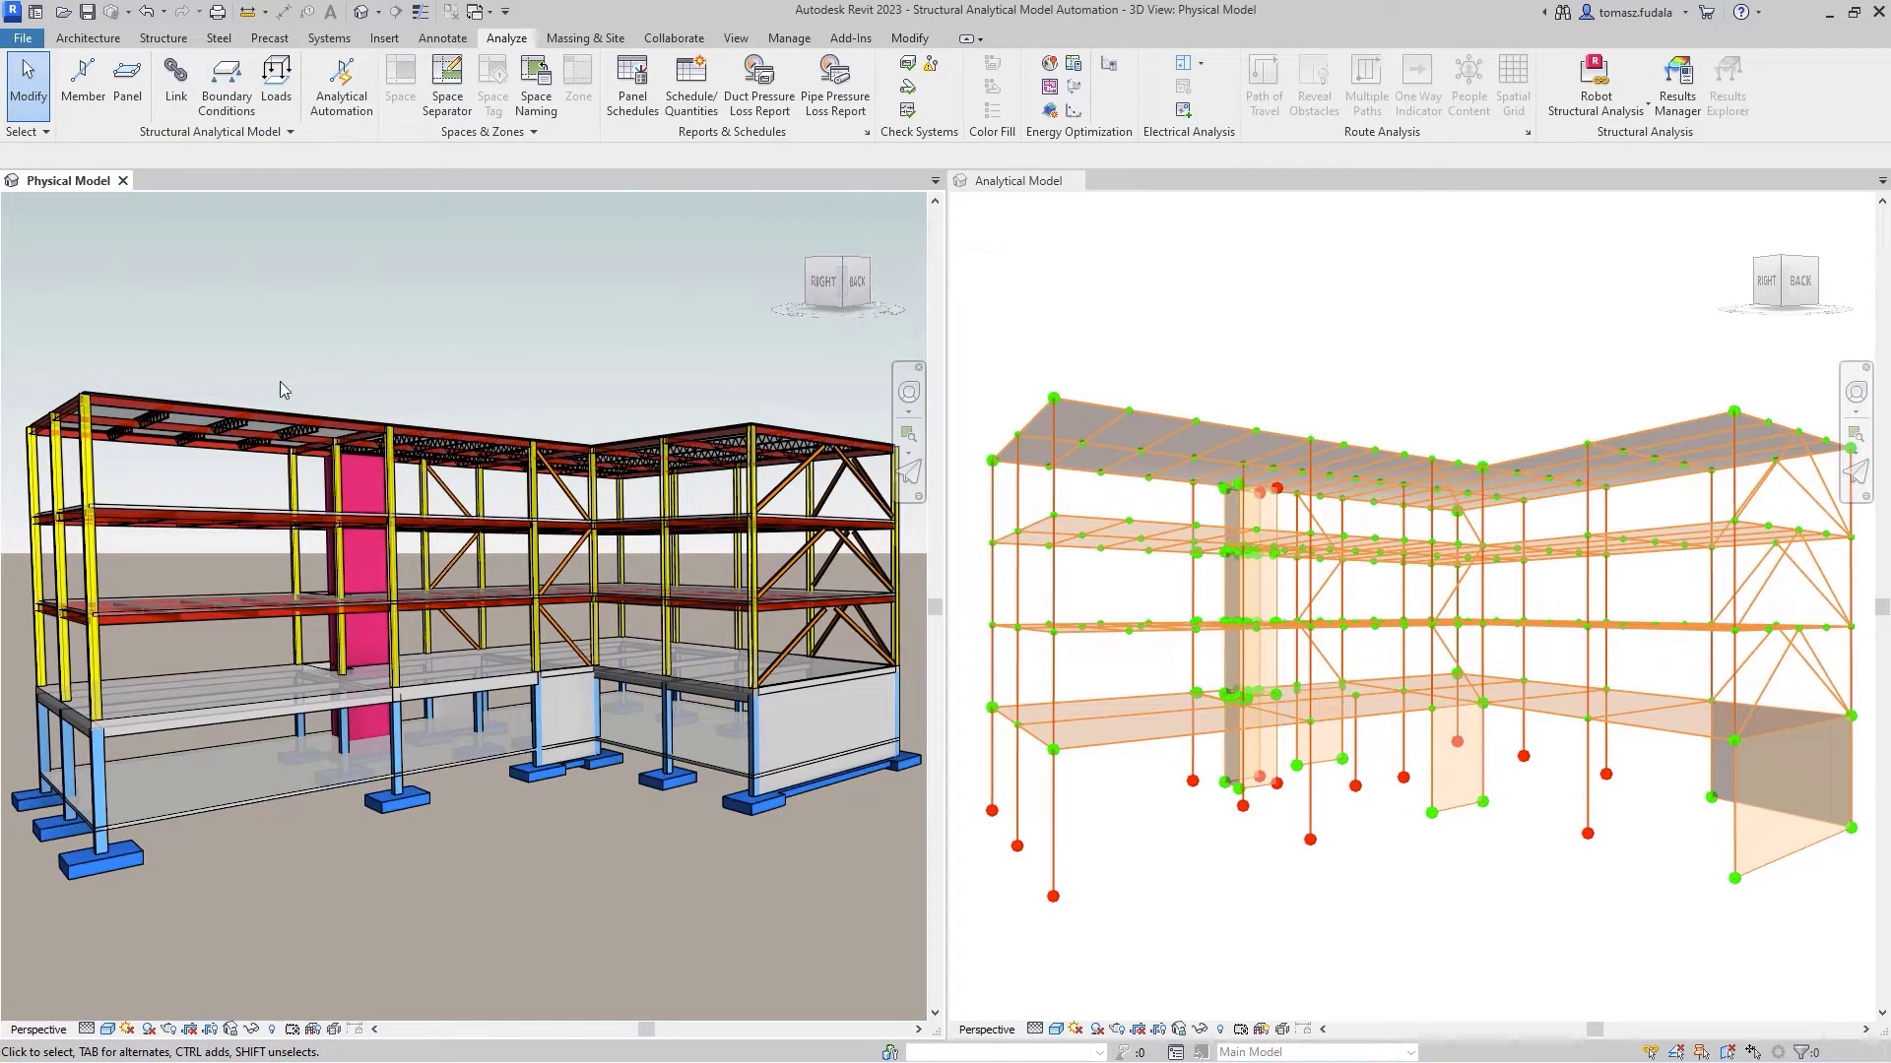
Step: Select the front roof-edge girder in the physical model and display its properties to examine its section type
scroll(177, 451, "up", 5)
scroll(237, 498, "down", 5)
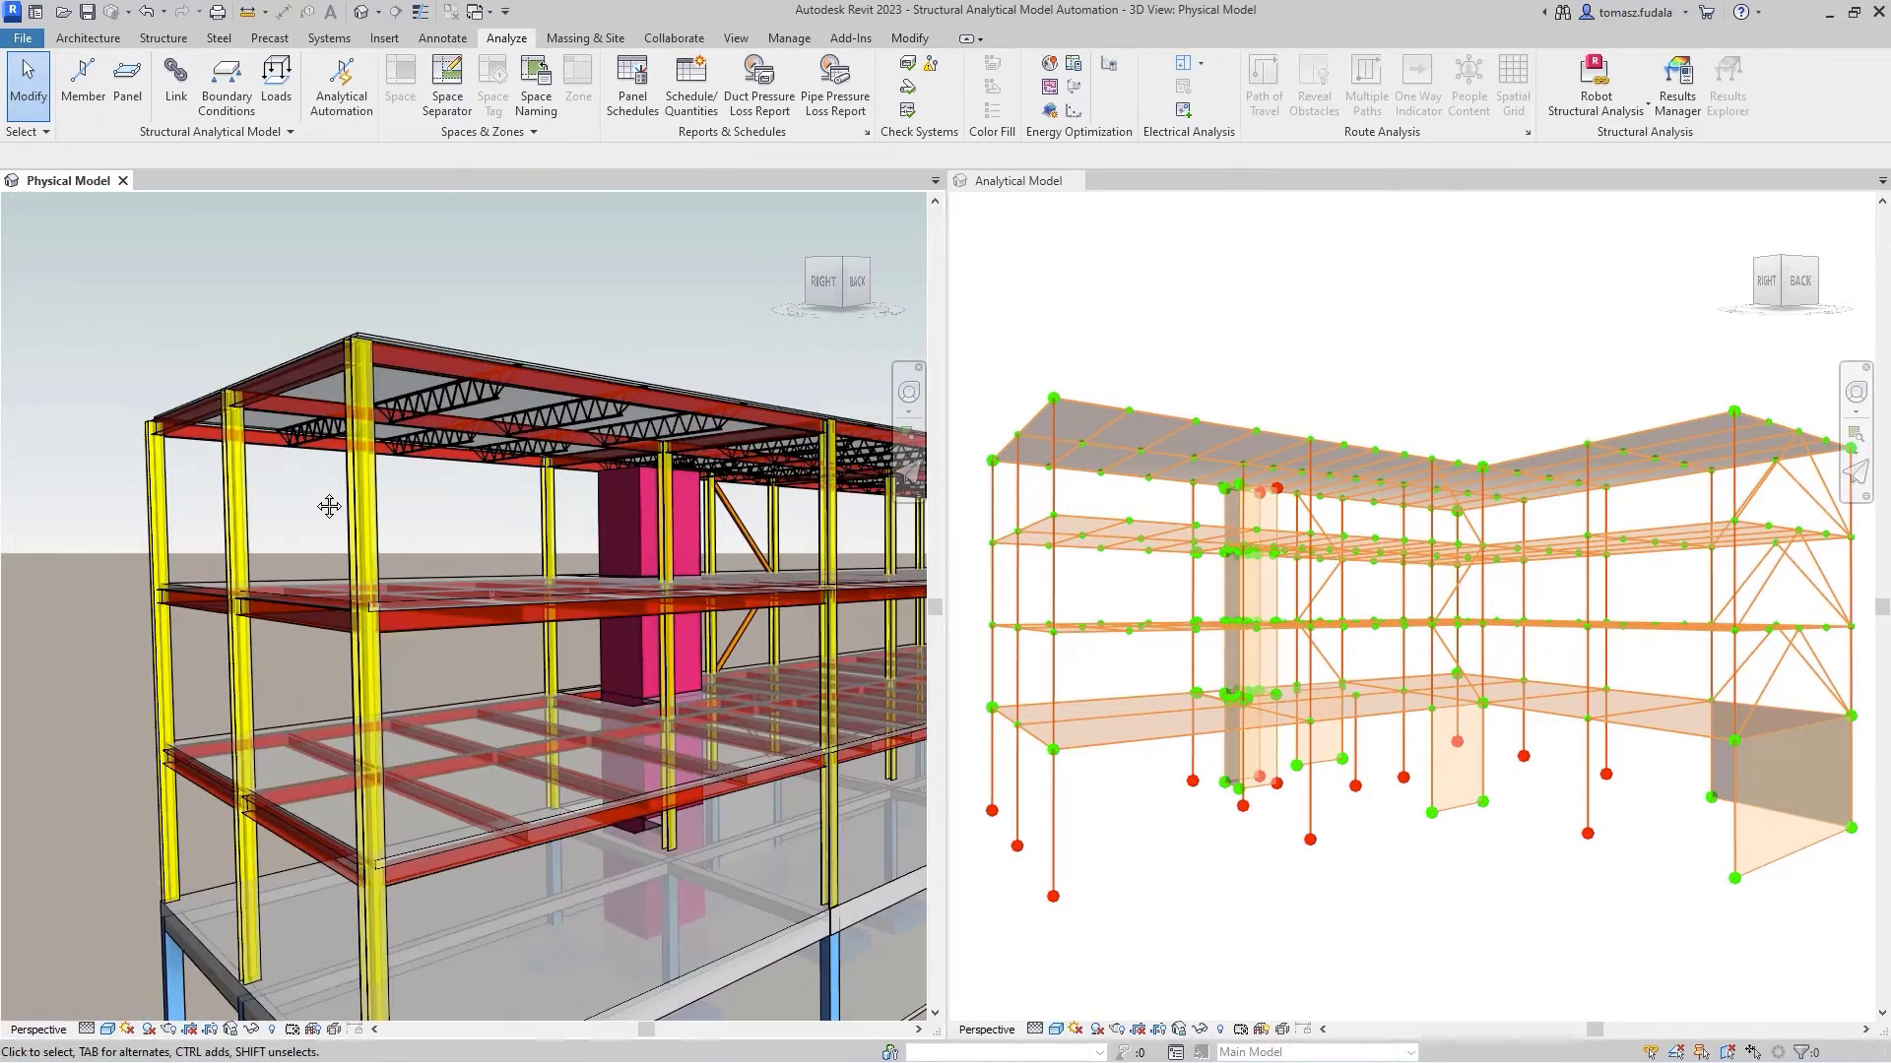
left_click(531, 397)
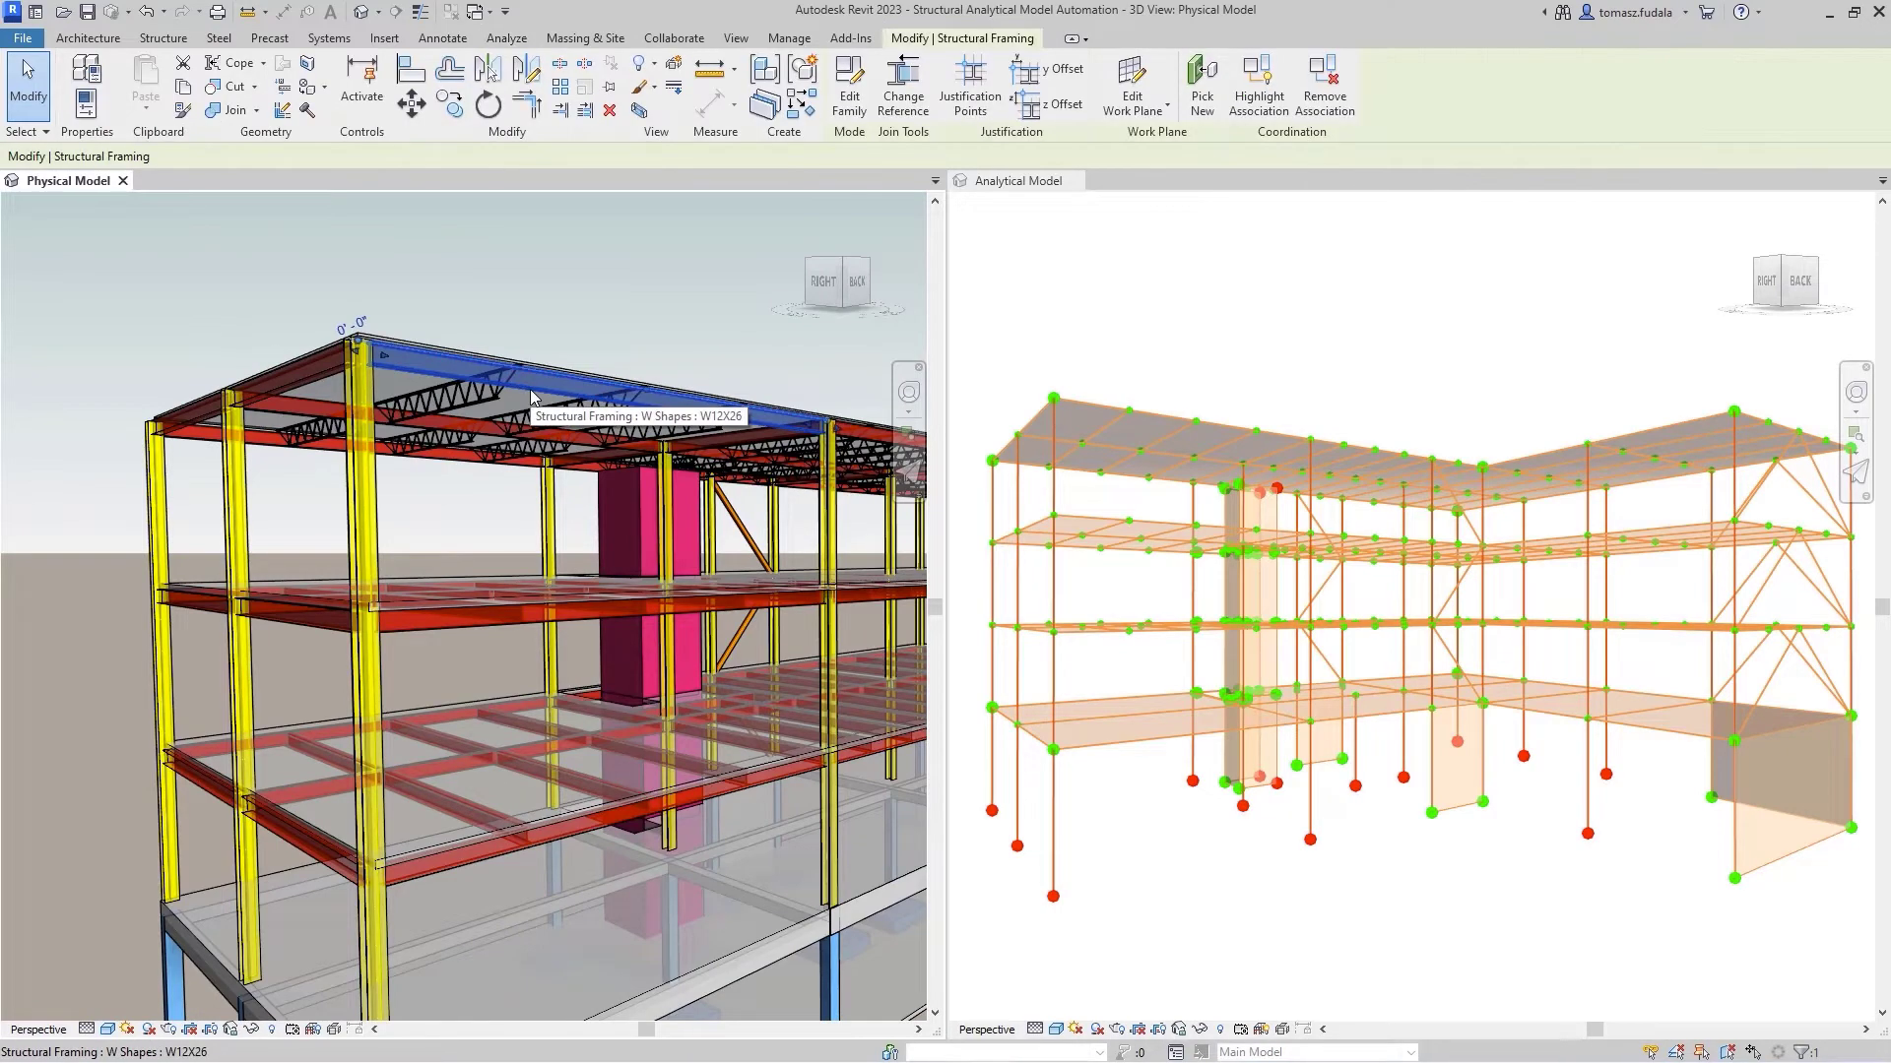
right_click(531, 397)
left_click(571, 984)
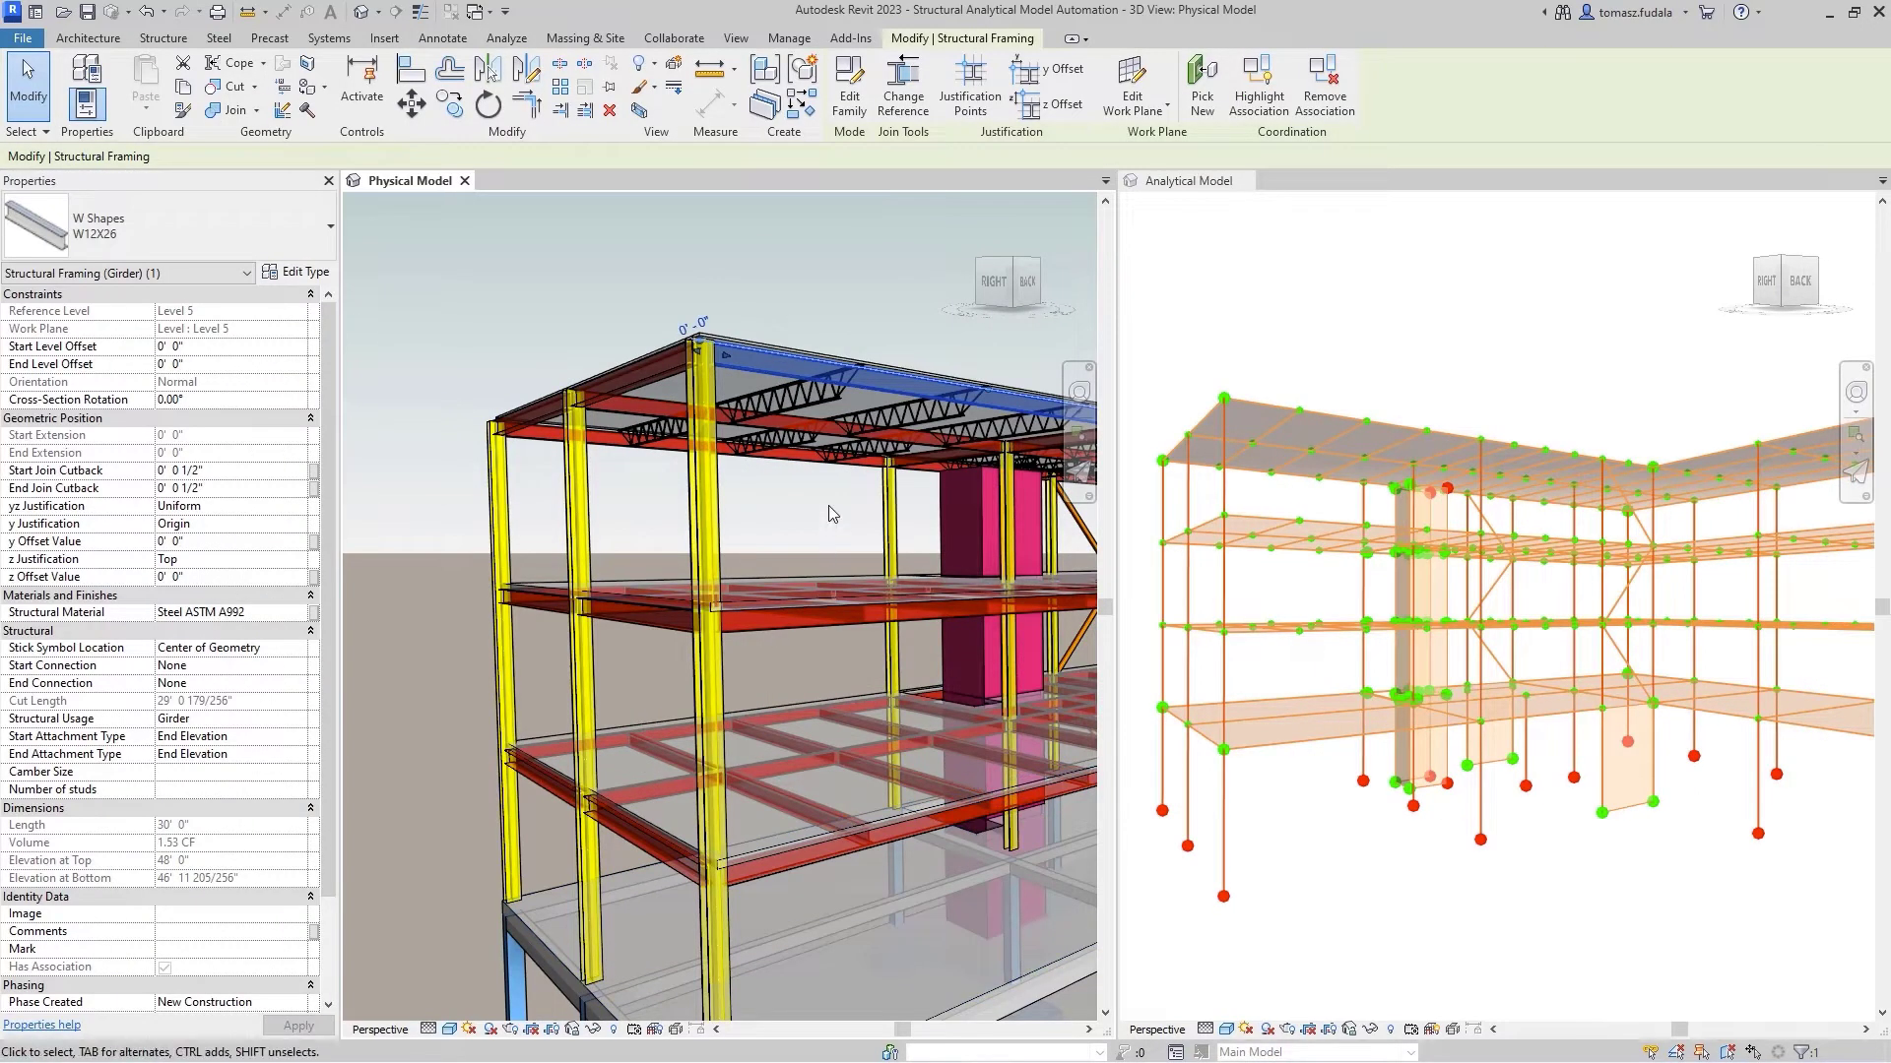
middle_click_drag(830, 513, 766, 532)
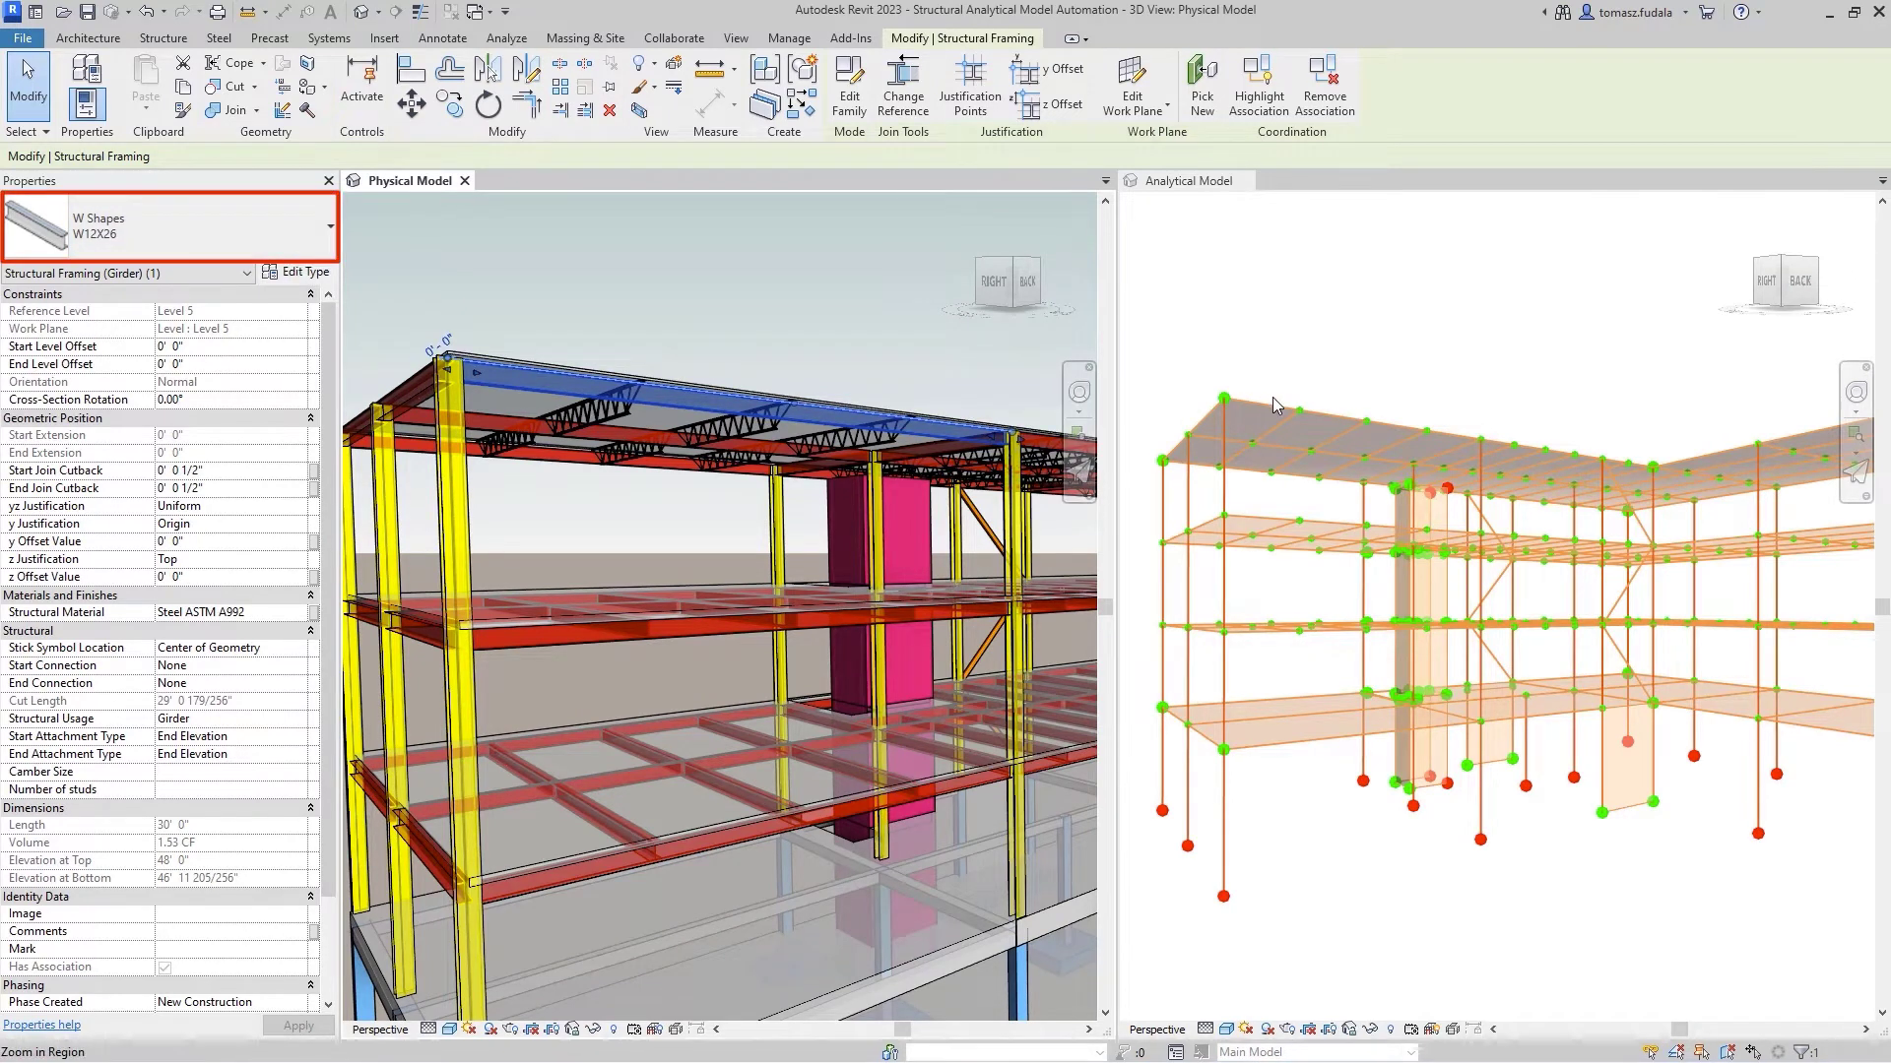
Step: Select the matching roof-edge analytical member to check the section type and material inherited from the girder
scroll(1288, 402, "up", 5)
scroll(1290, 409, "up", 2)
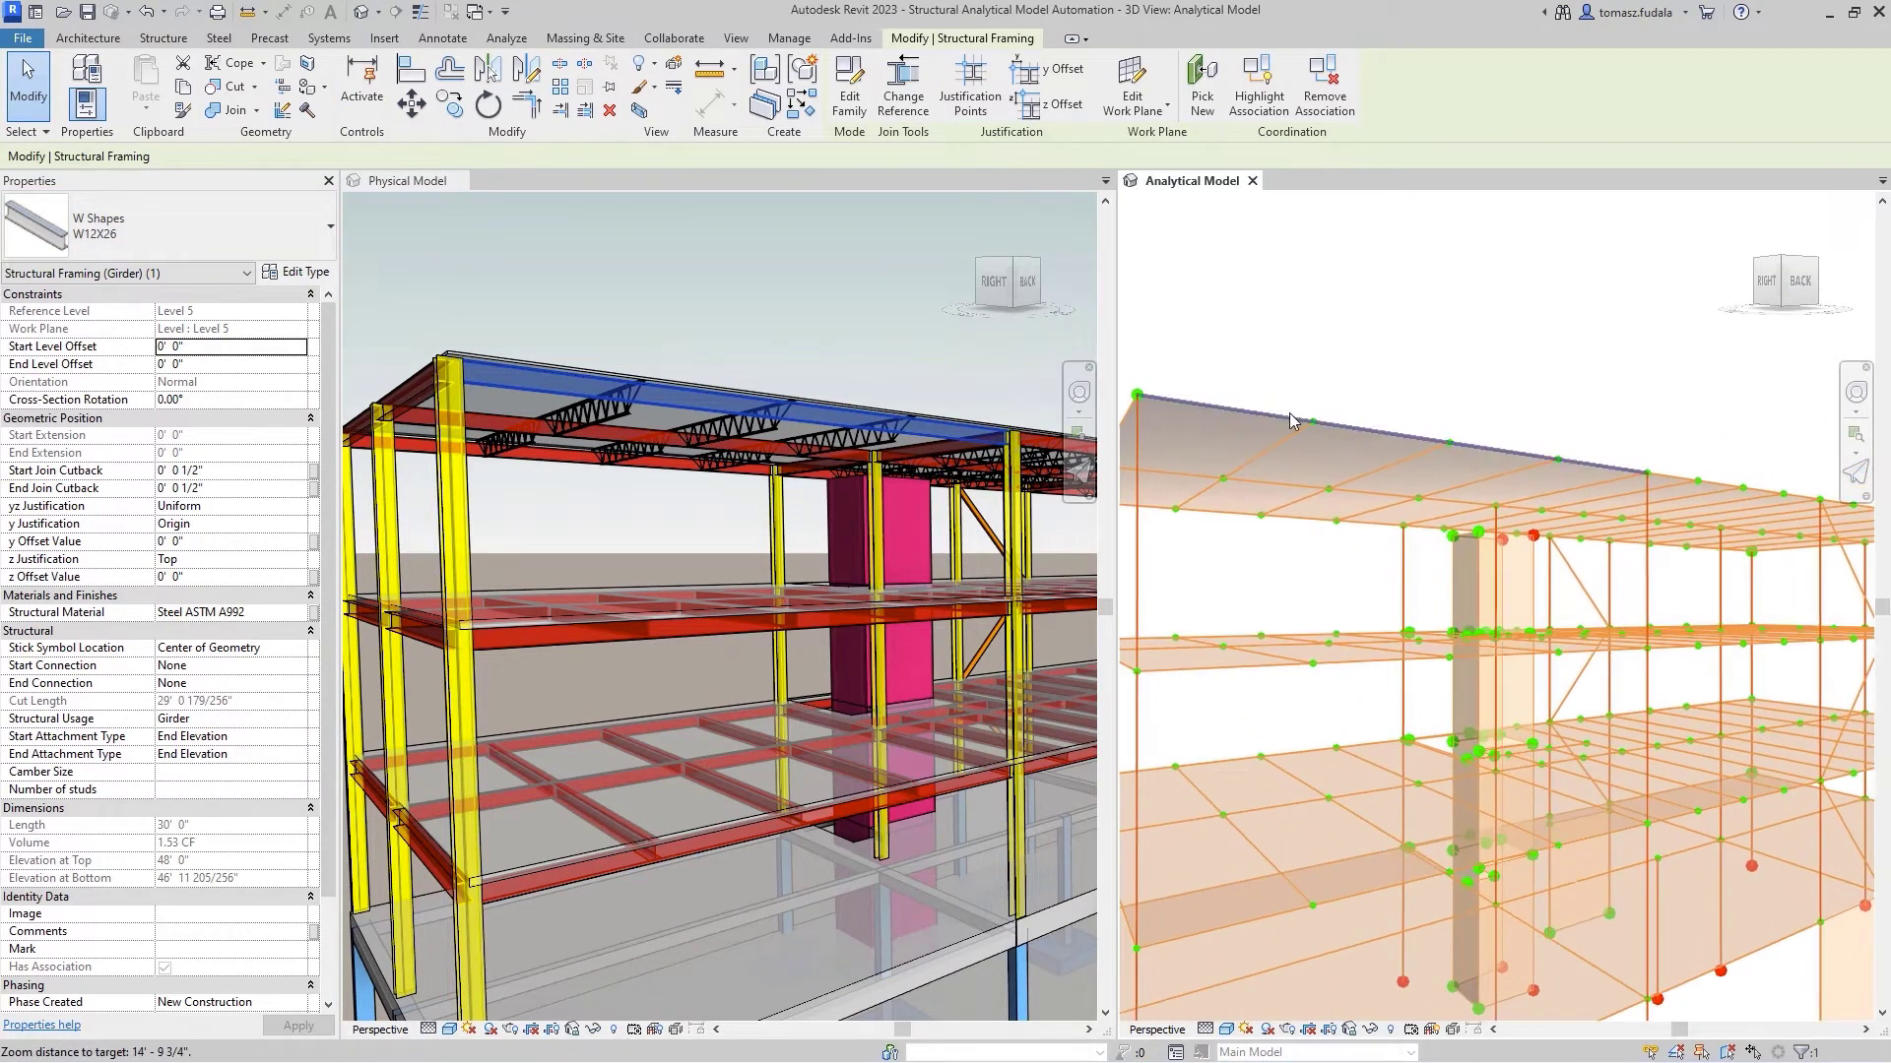
left_click(1281, 421)
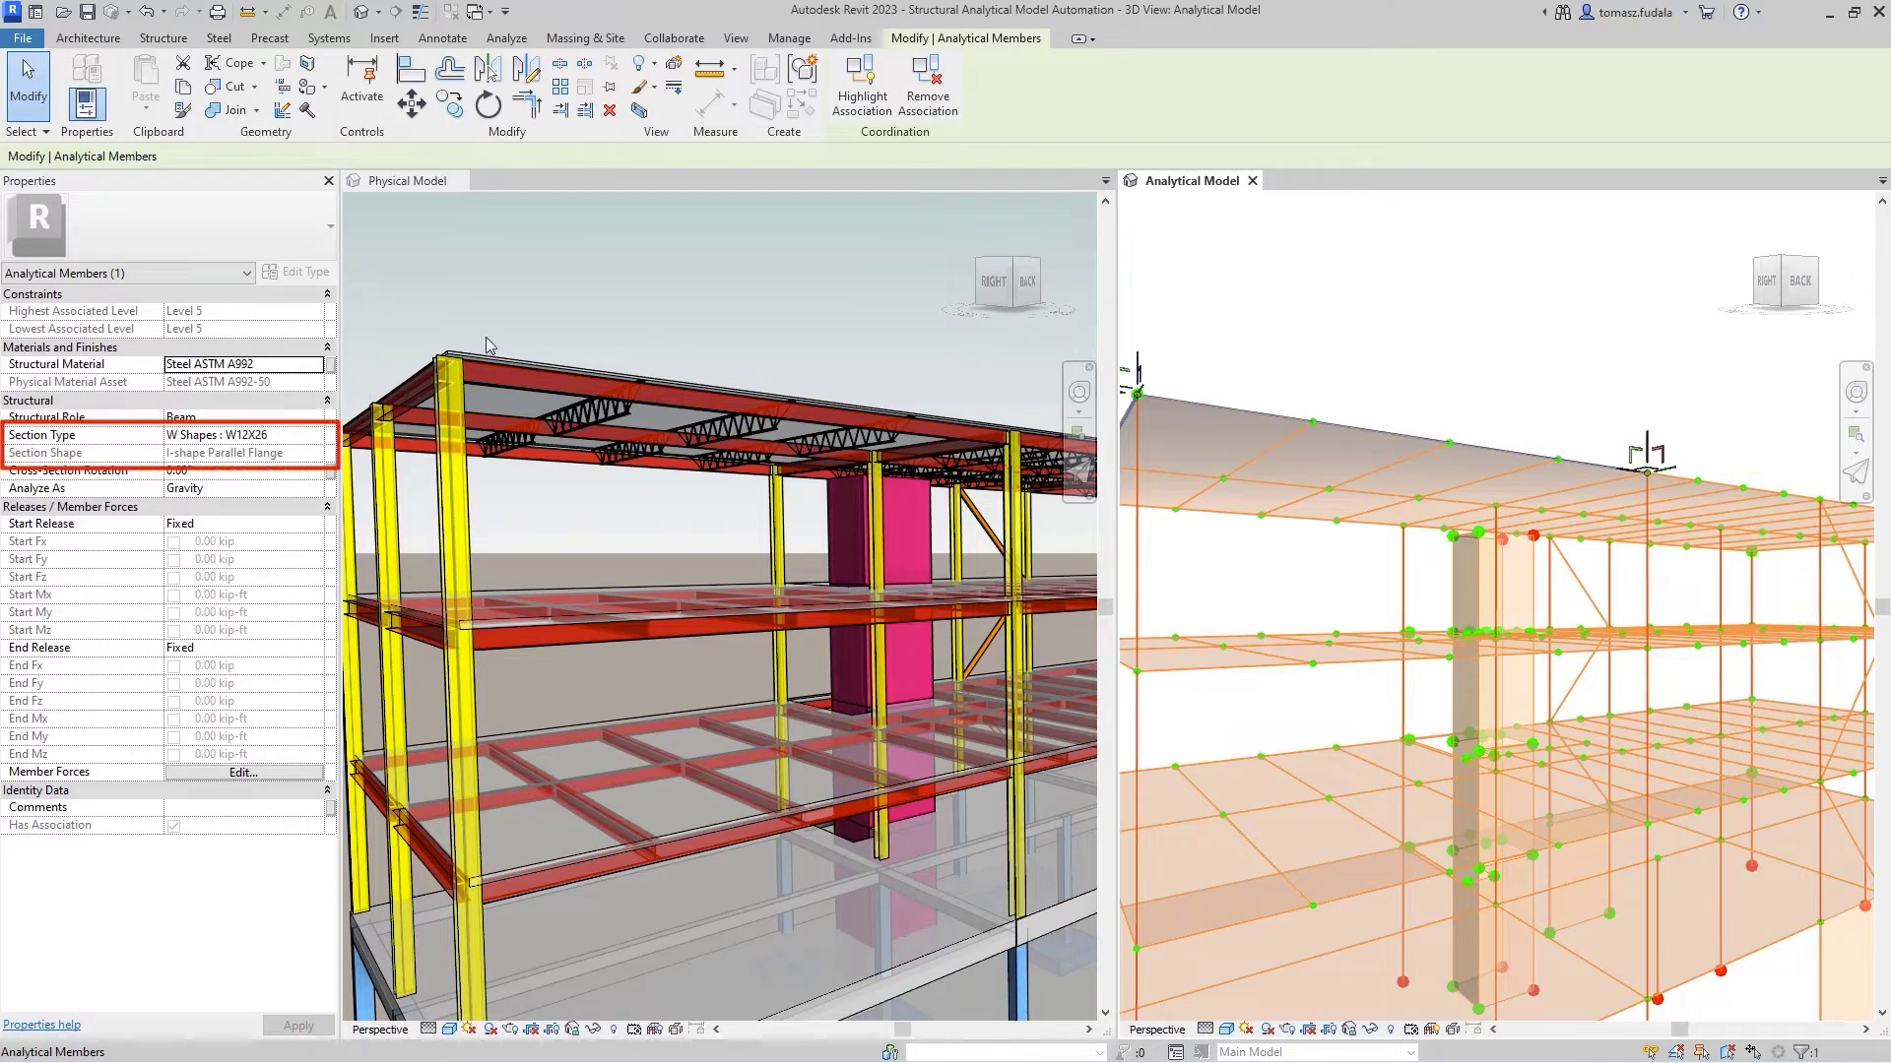
Step: Copy the four analytical columns on grid 1 to grids 2, 3 and 4 in the Level 2 plan
left_click(854, 100)
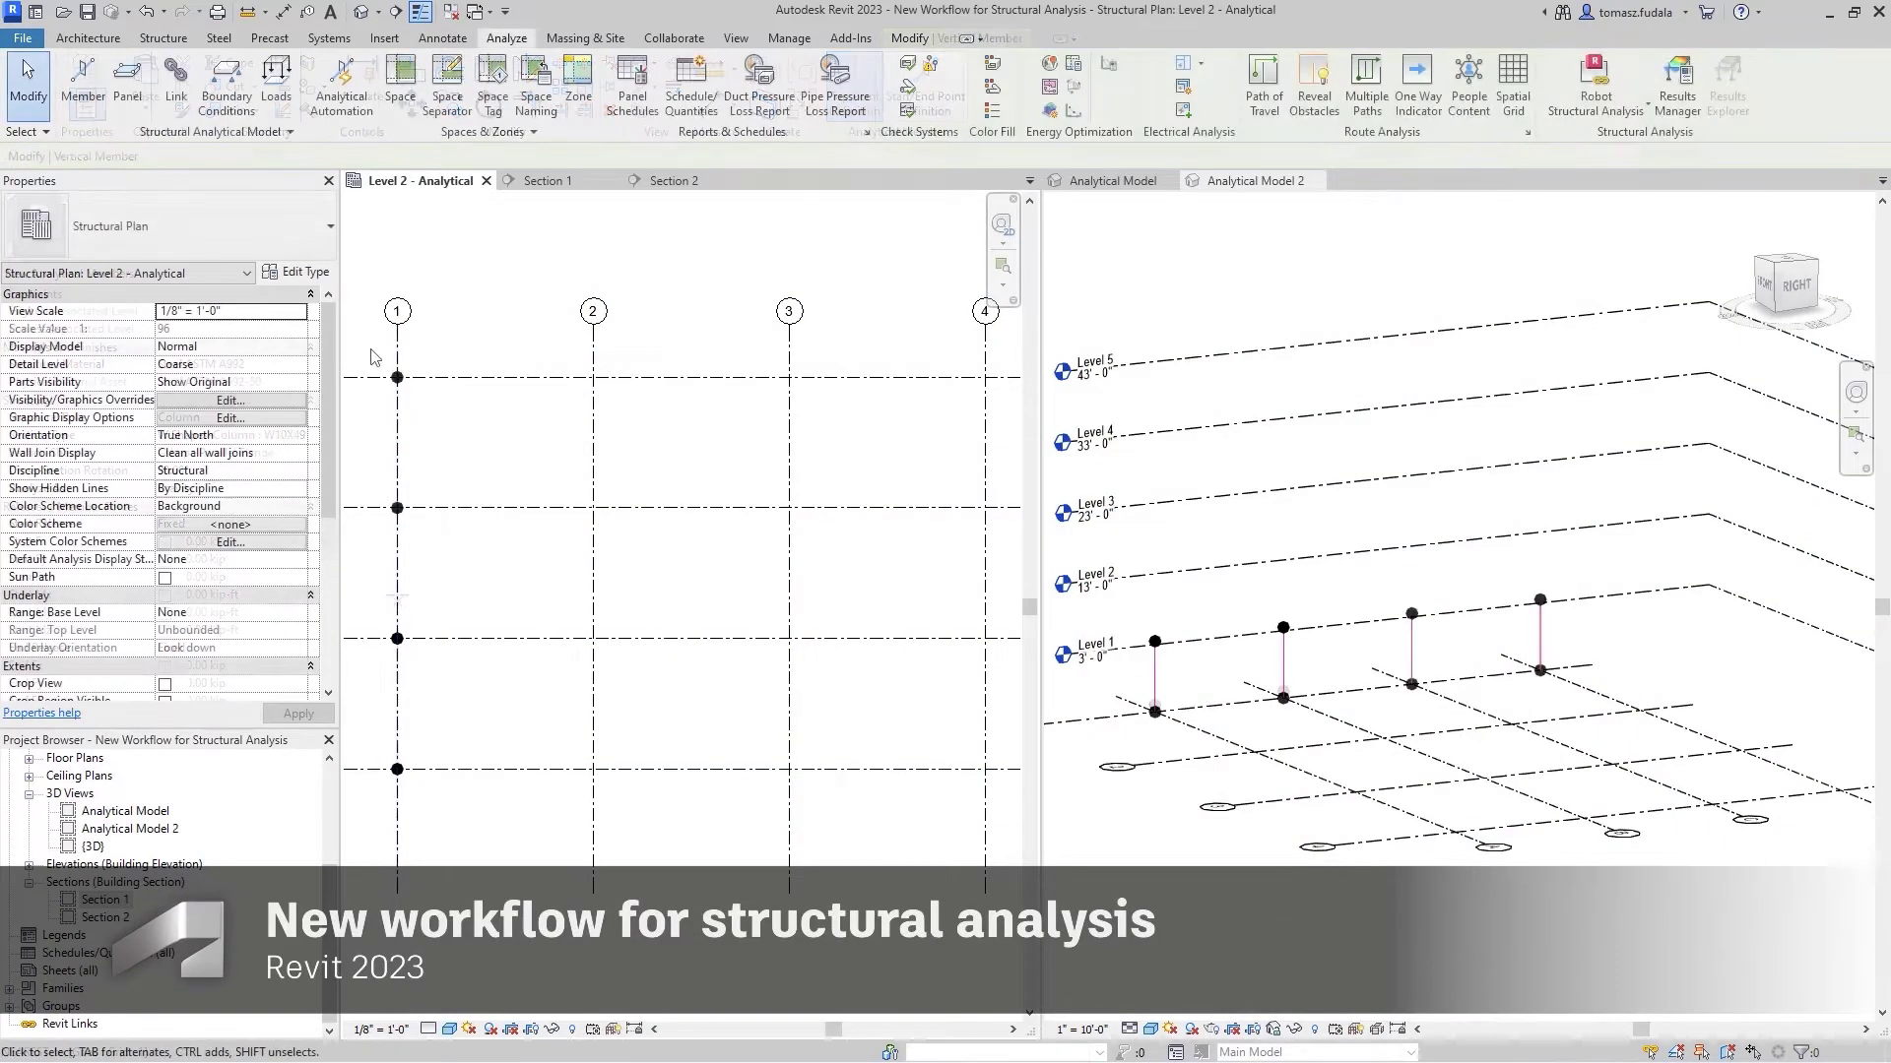
left_click_drag(370, 348, 421, 776)
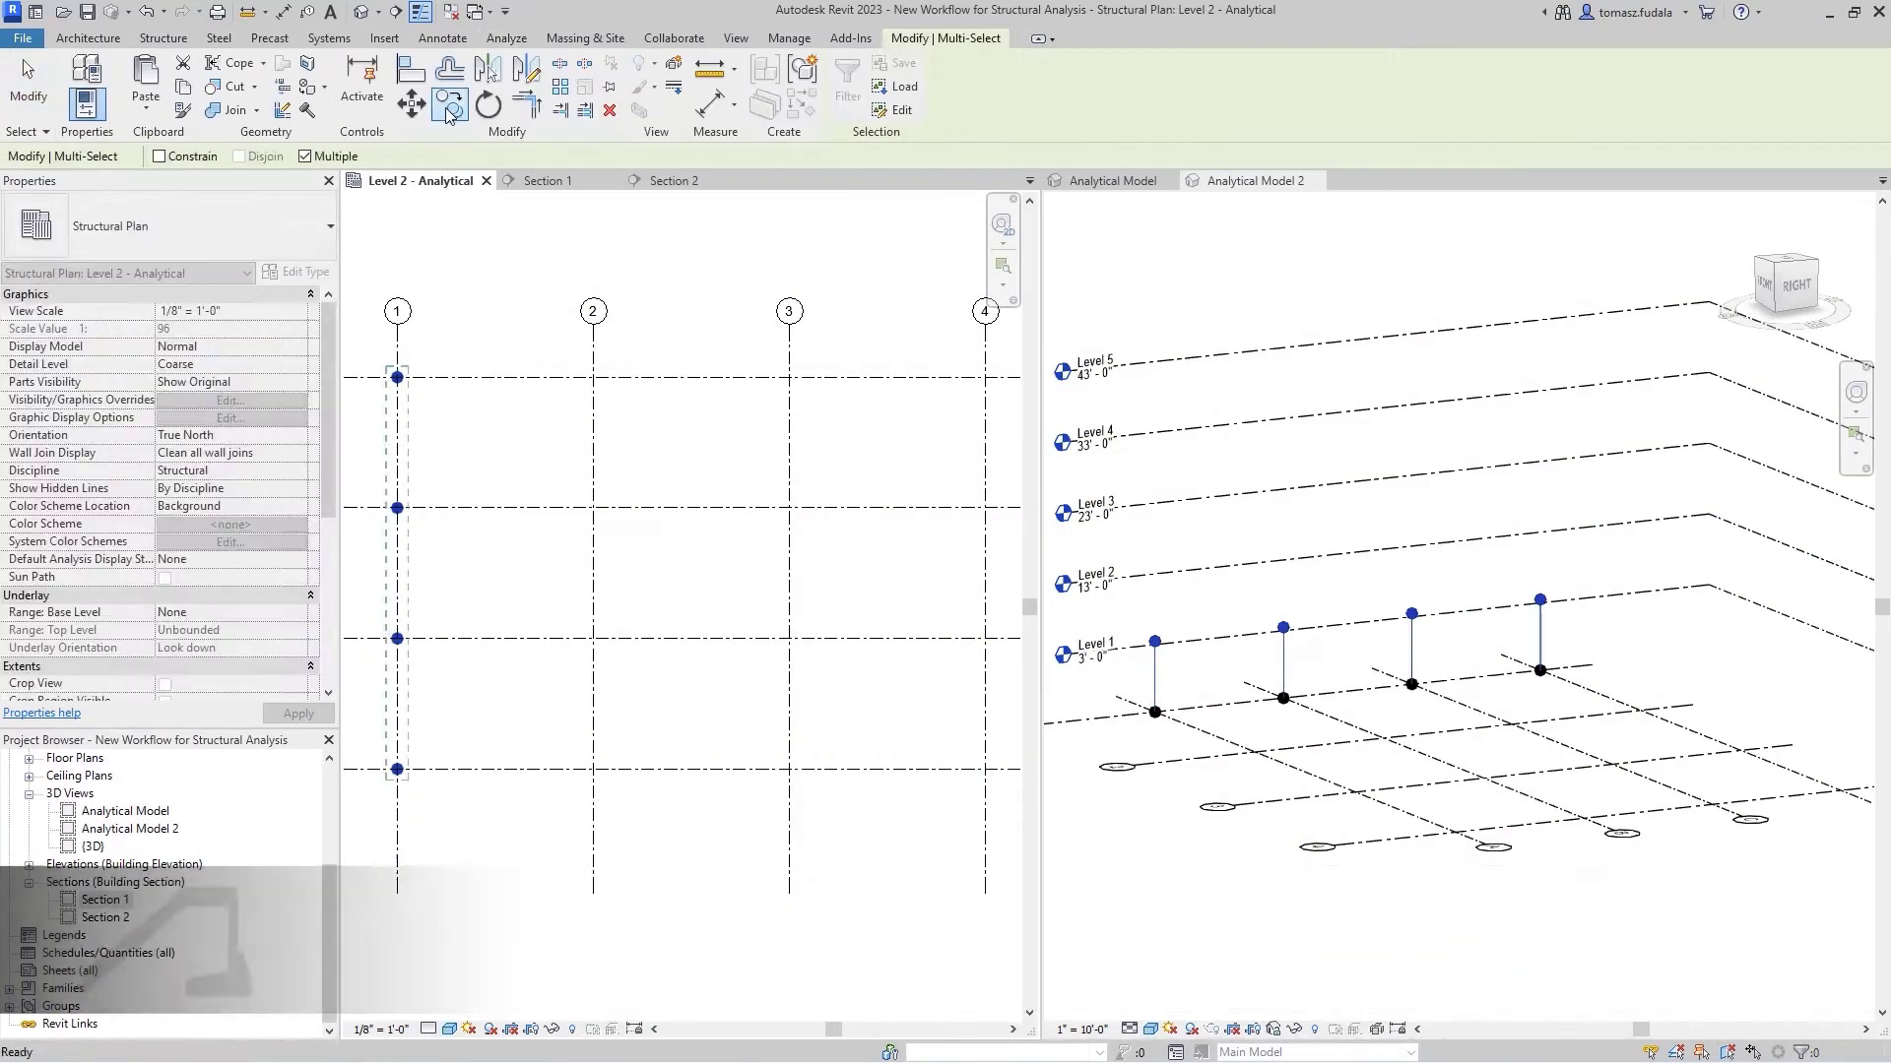
left_click(397, 311)
left_click(593, 311)
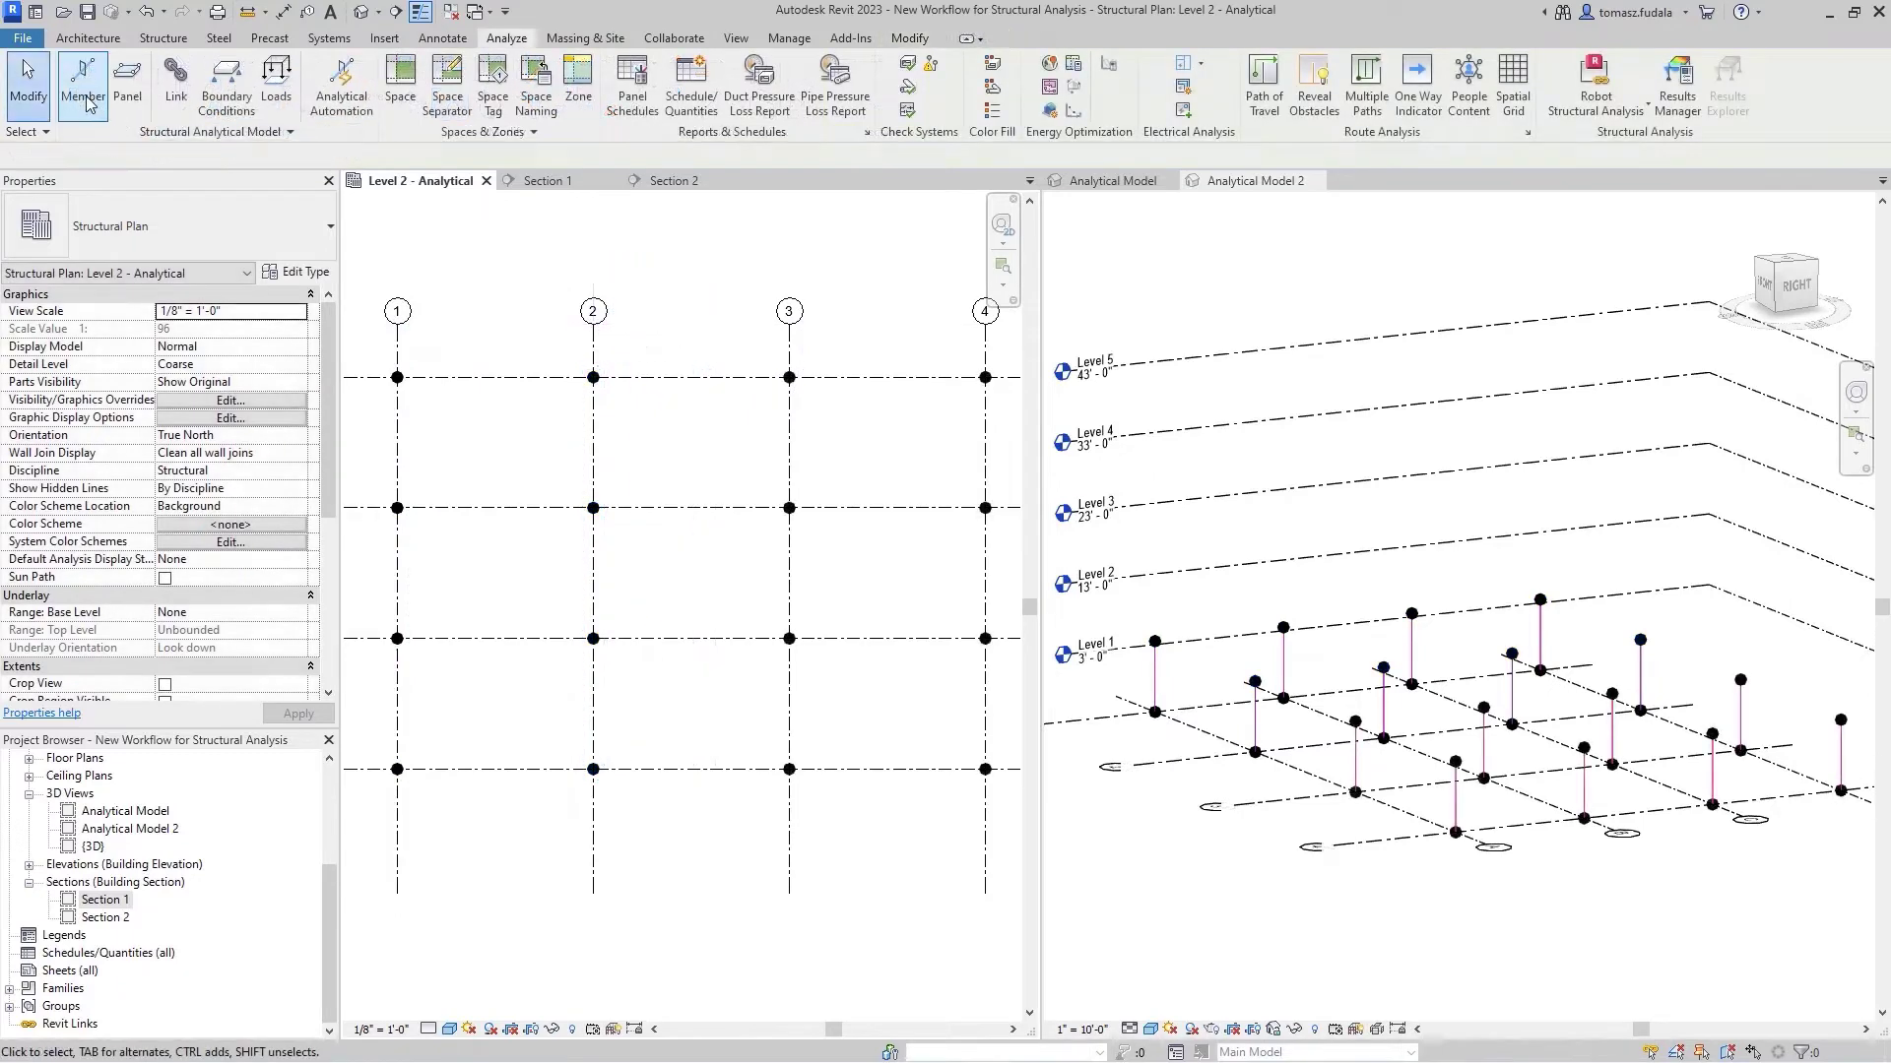
Step: Start a start/end point analytical member at the lowest column on grid 1, with Beam role, W12X19 section and 0° cross-section rotation
left_click(923, 108)
left_click(301, 421)
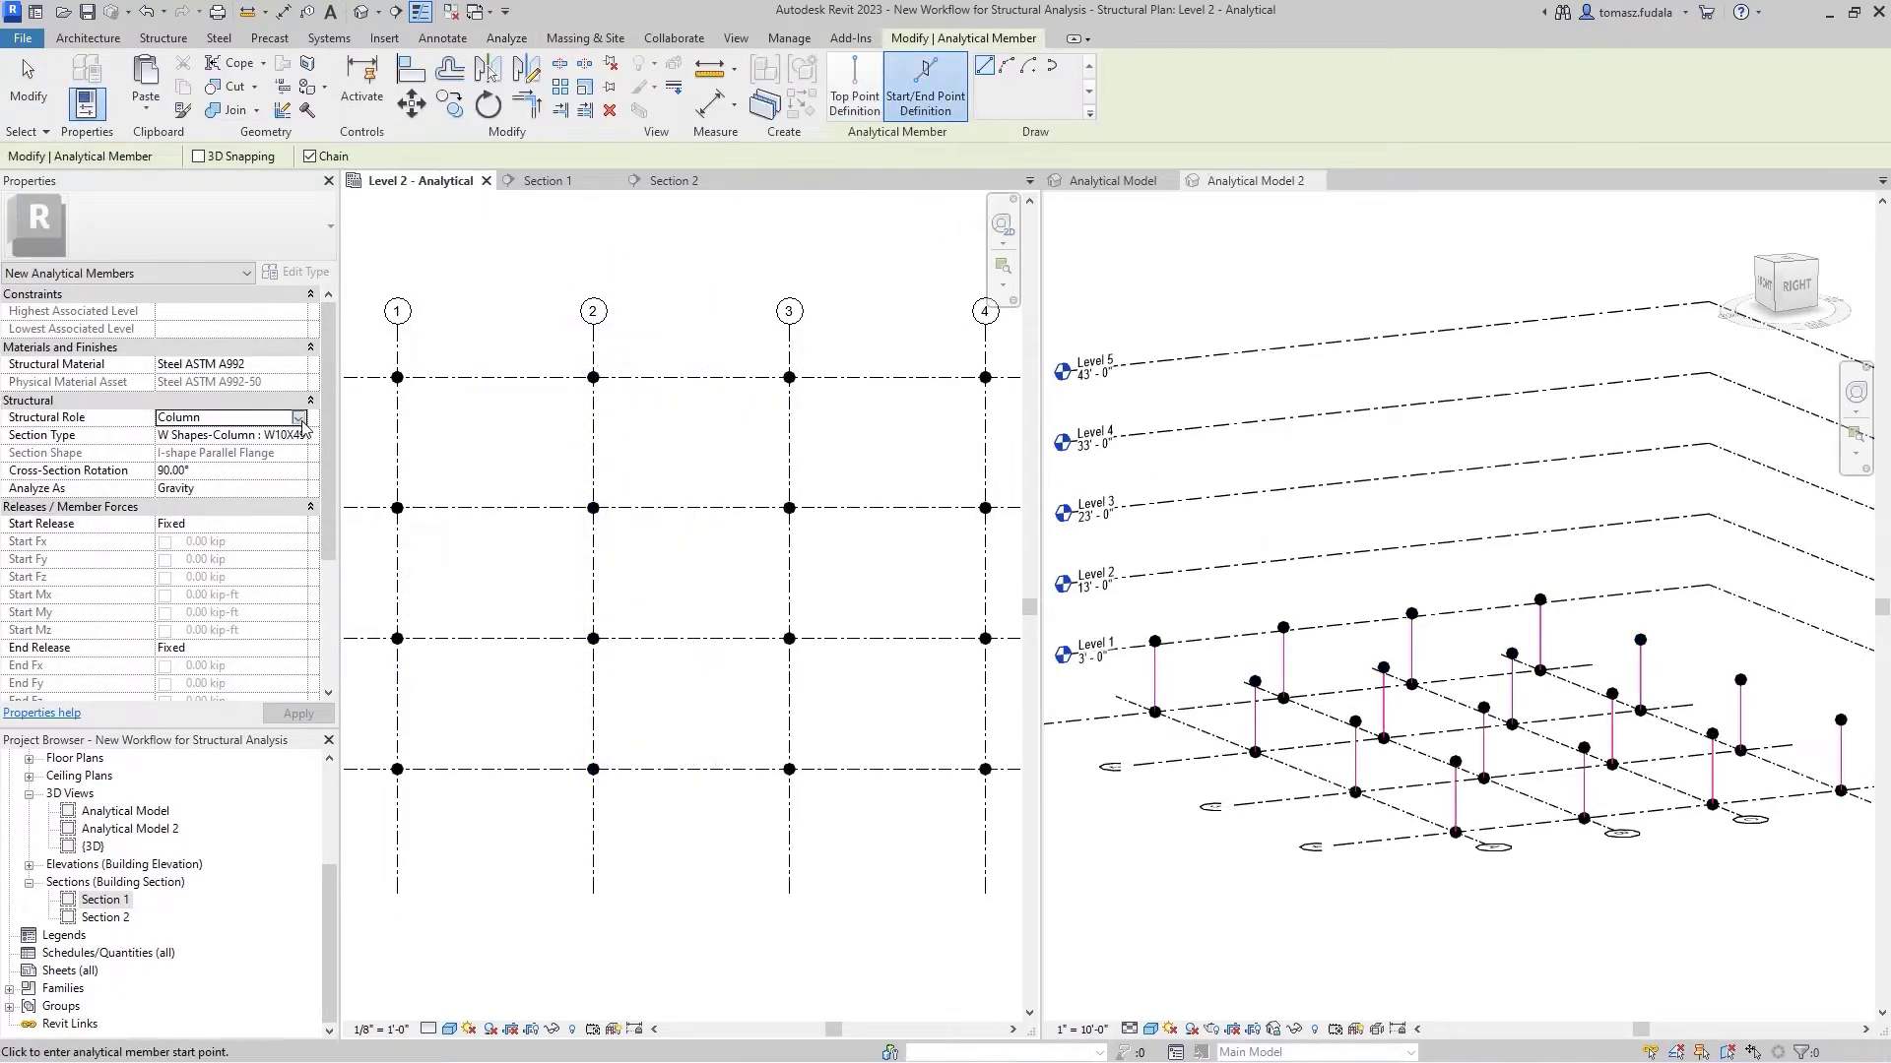
left_click(302, 420)
left_click(277, 450)
left_click(302, 435)
left_click_drag(358, 469, 357, 504)
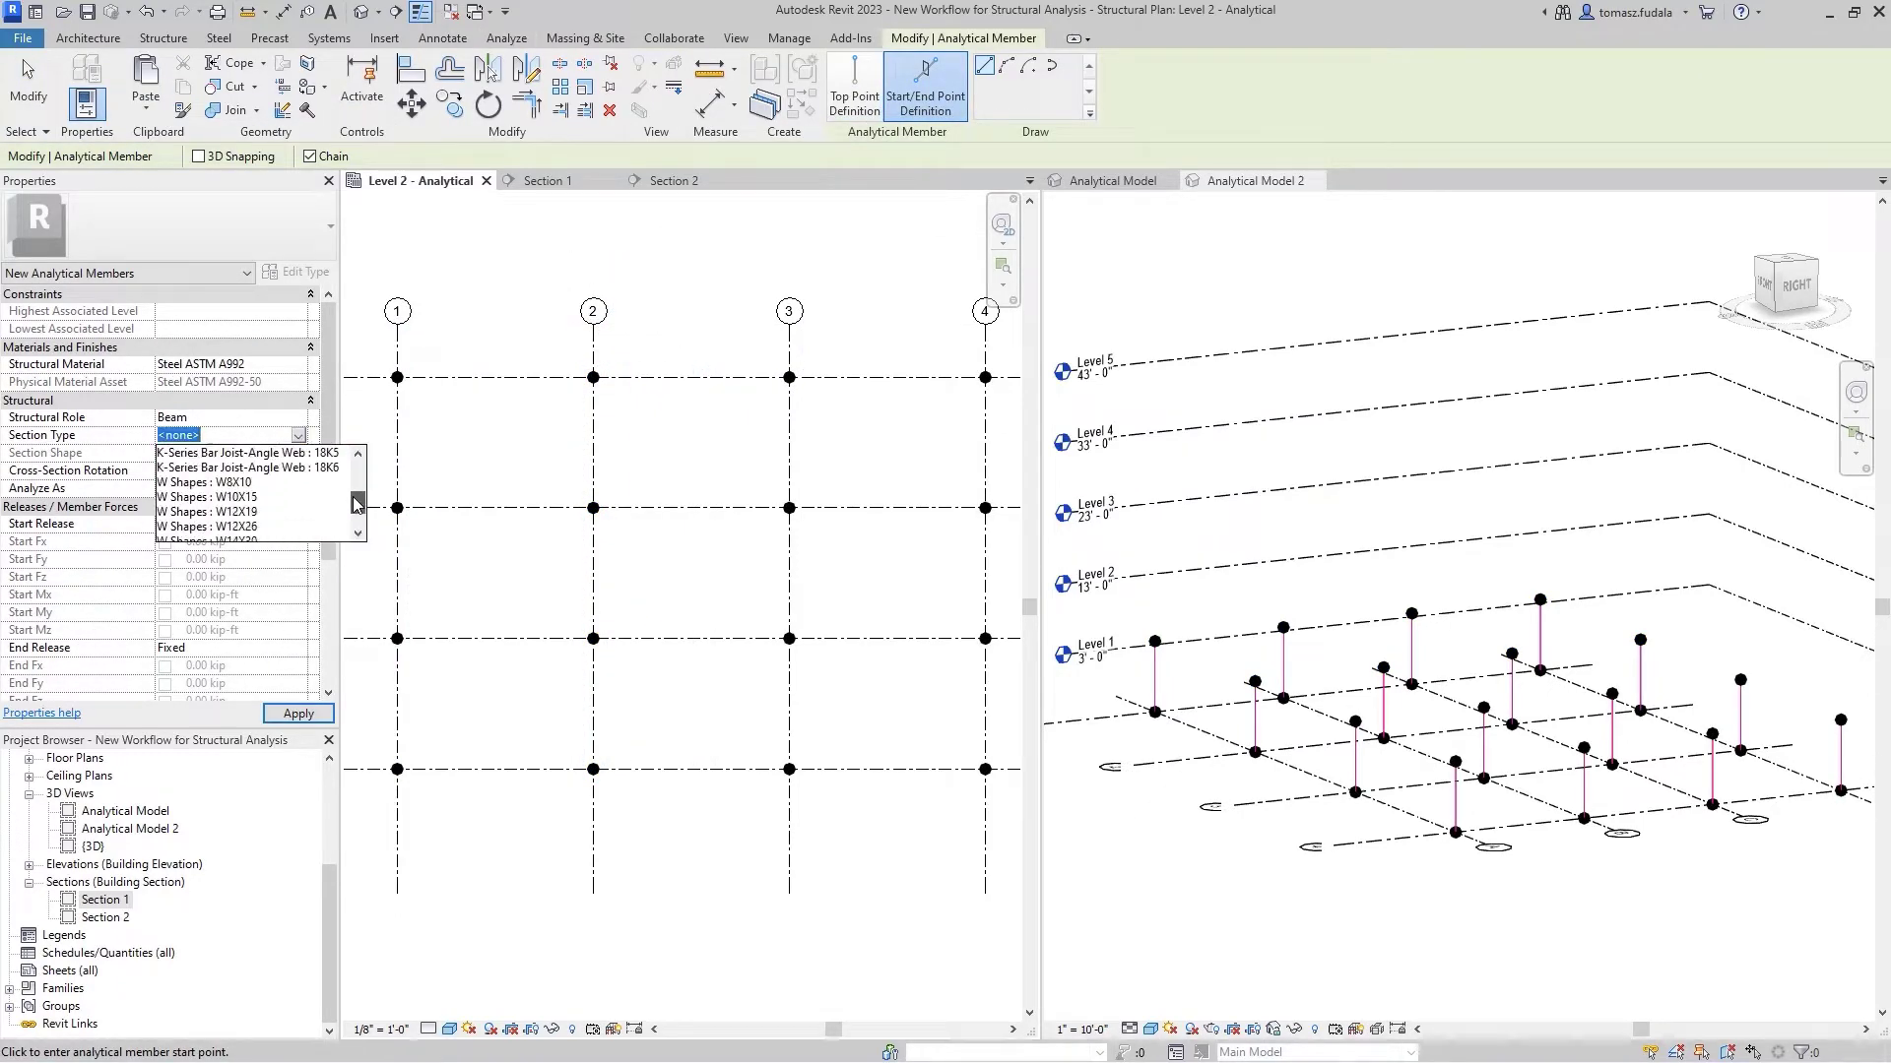
left_click(295, 509)
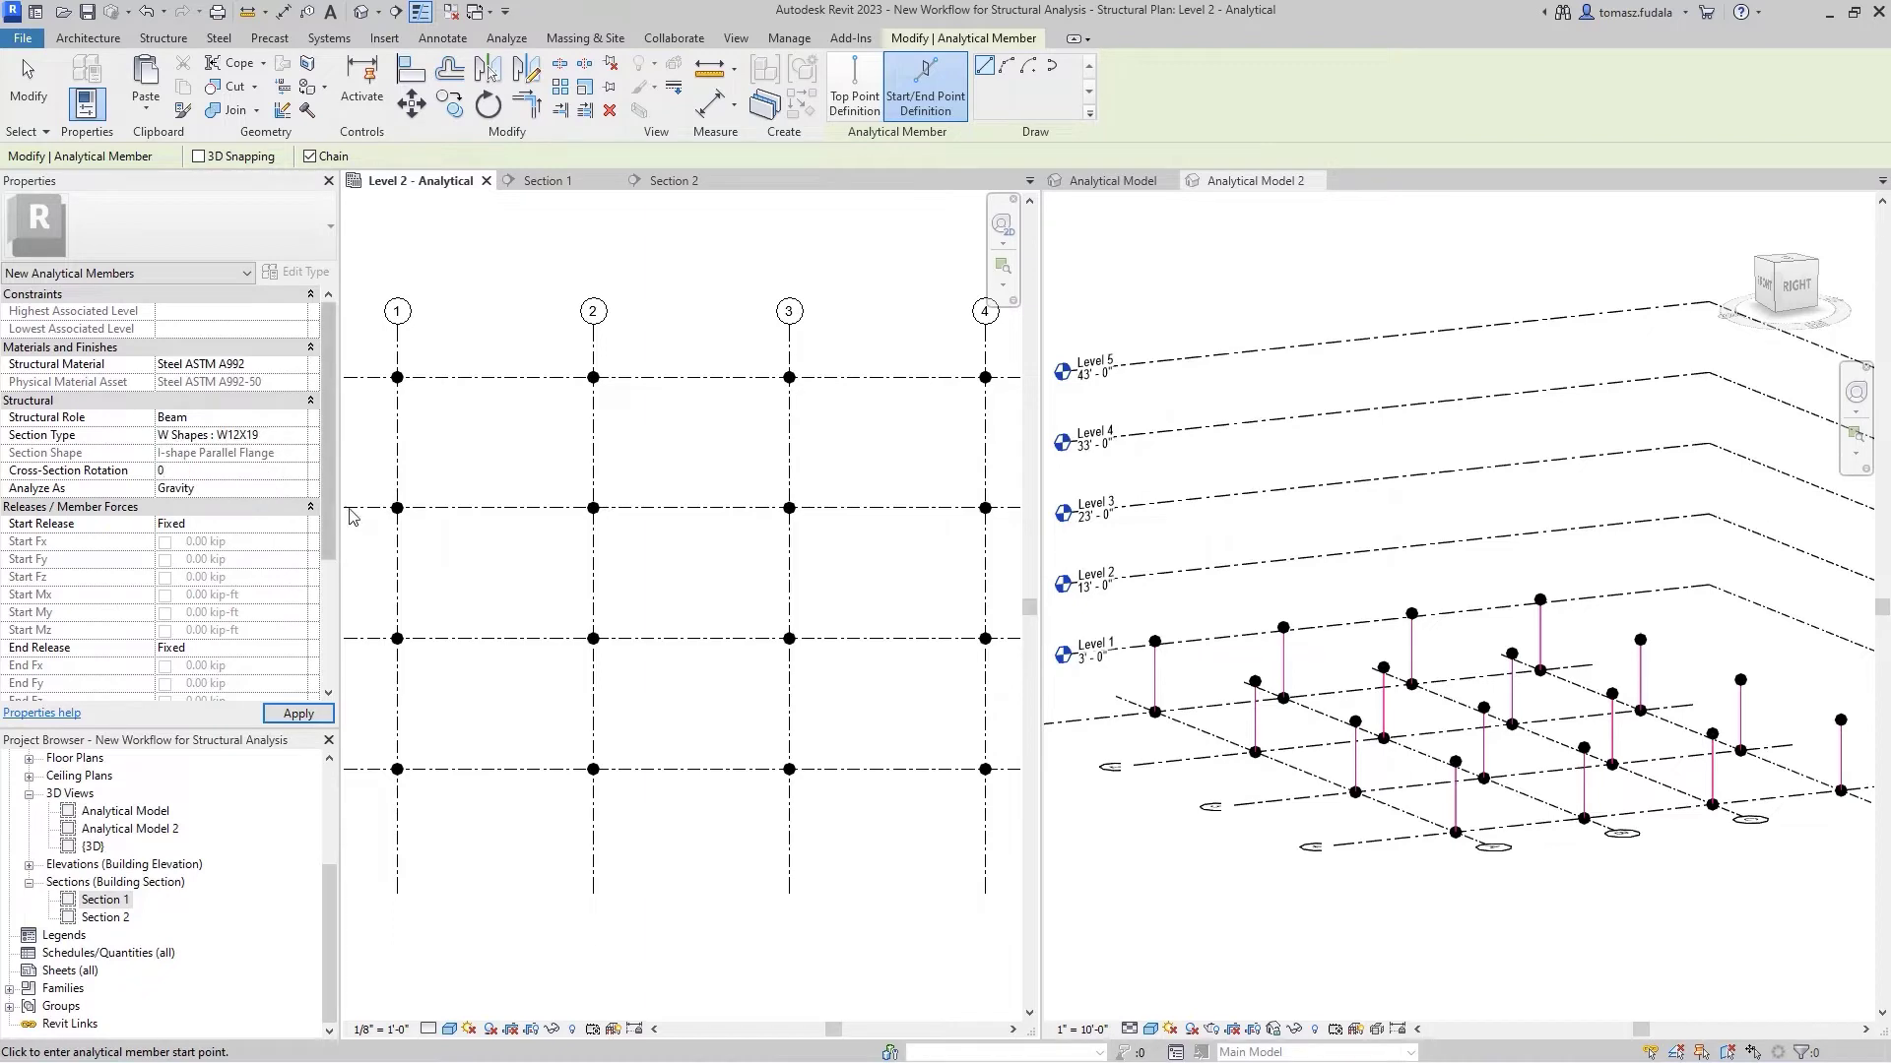
left_click(396, 769)
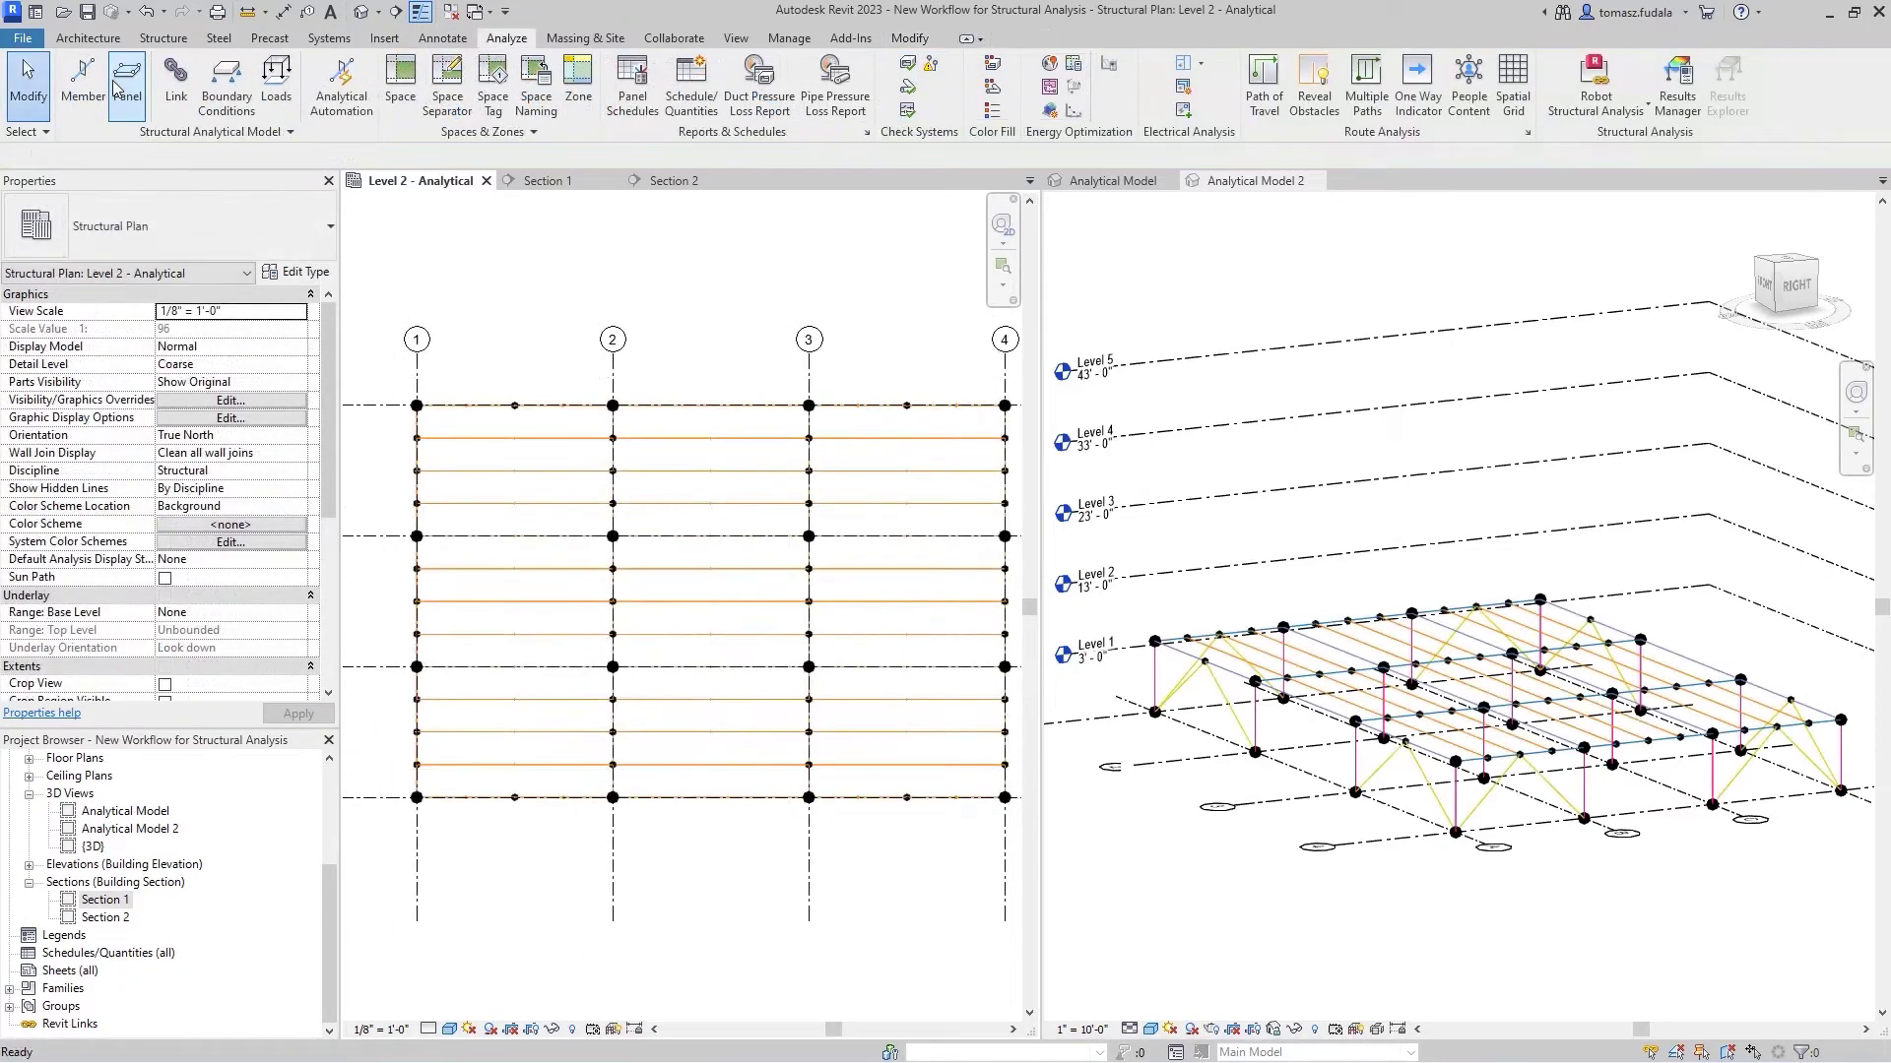
Step: Create a rectangular analytical panel with the Floor role, 90' by 60', covering the whole column grid on Level 2
left_click(126, 84)
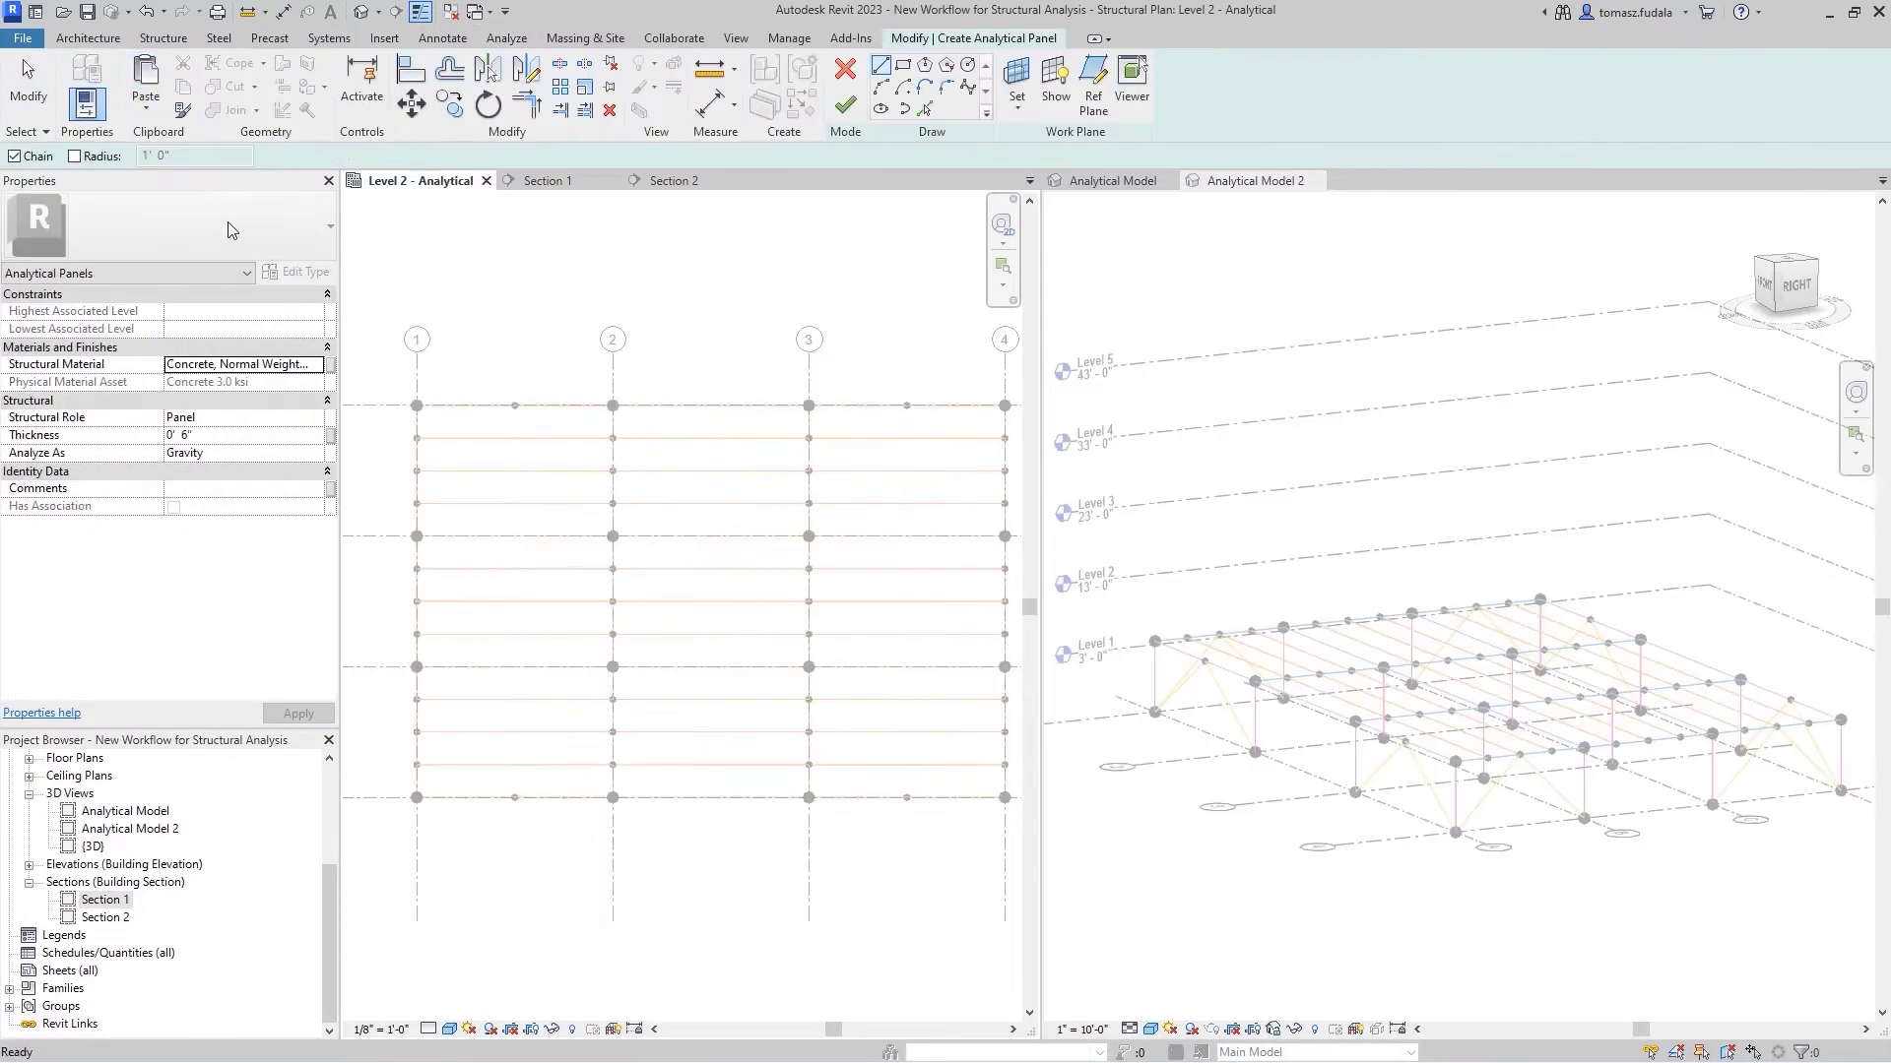
left_click(315, 418)
left_click(217, 436)
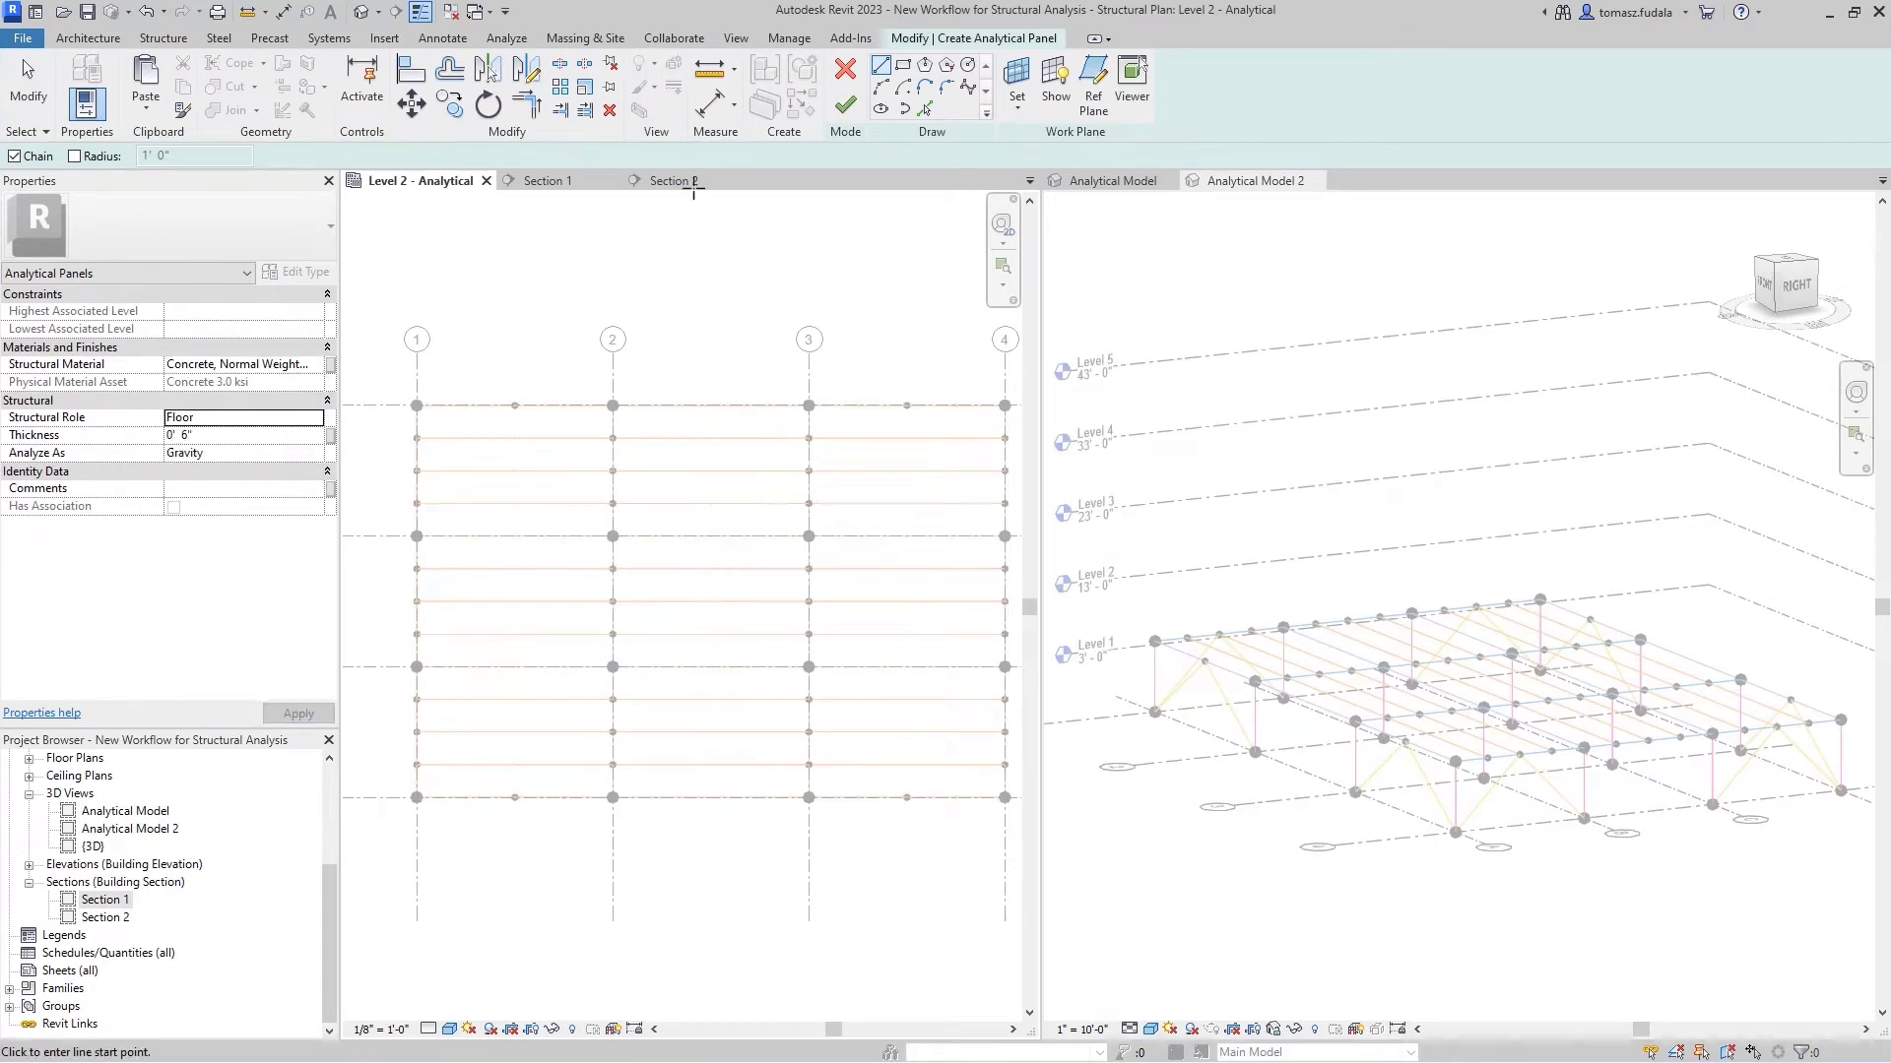
left_click(903, 66)
left_click(417, 798)
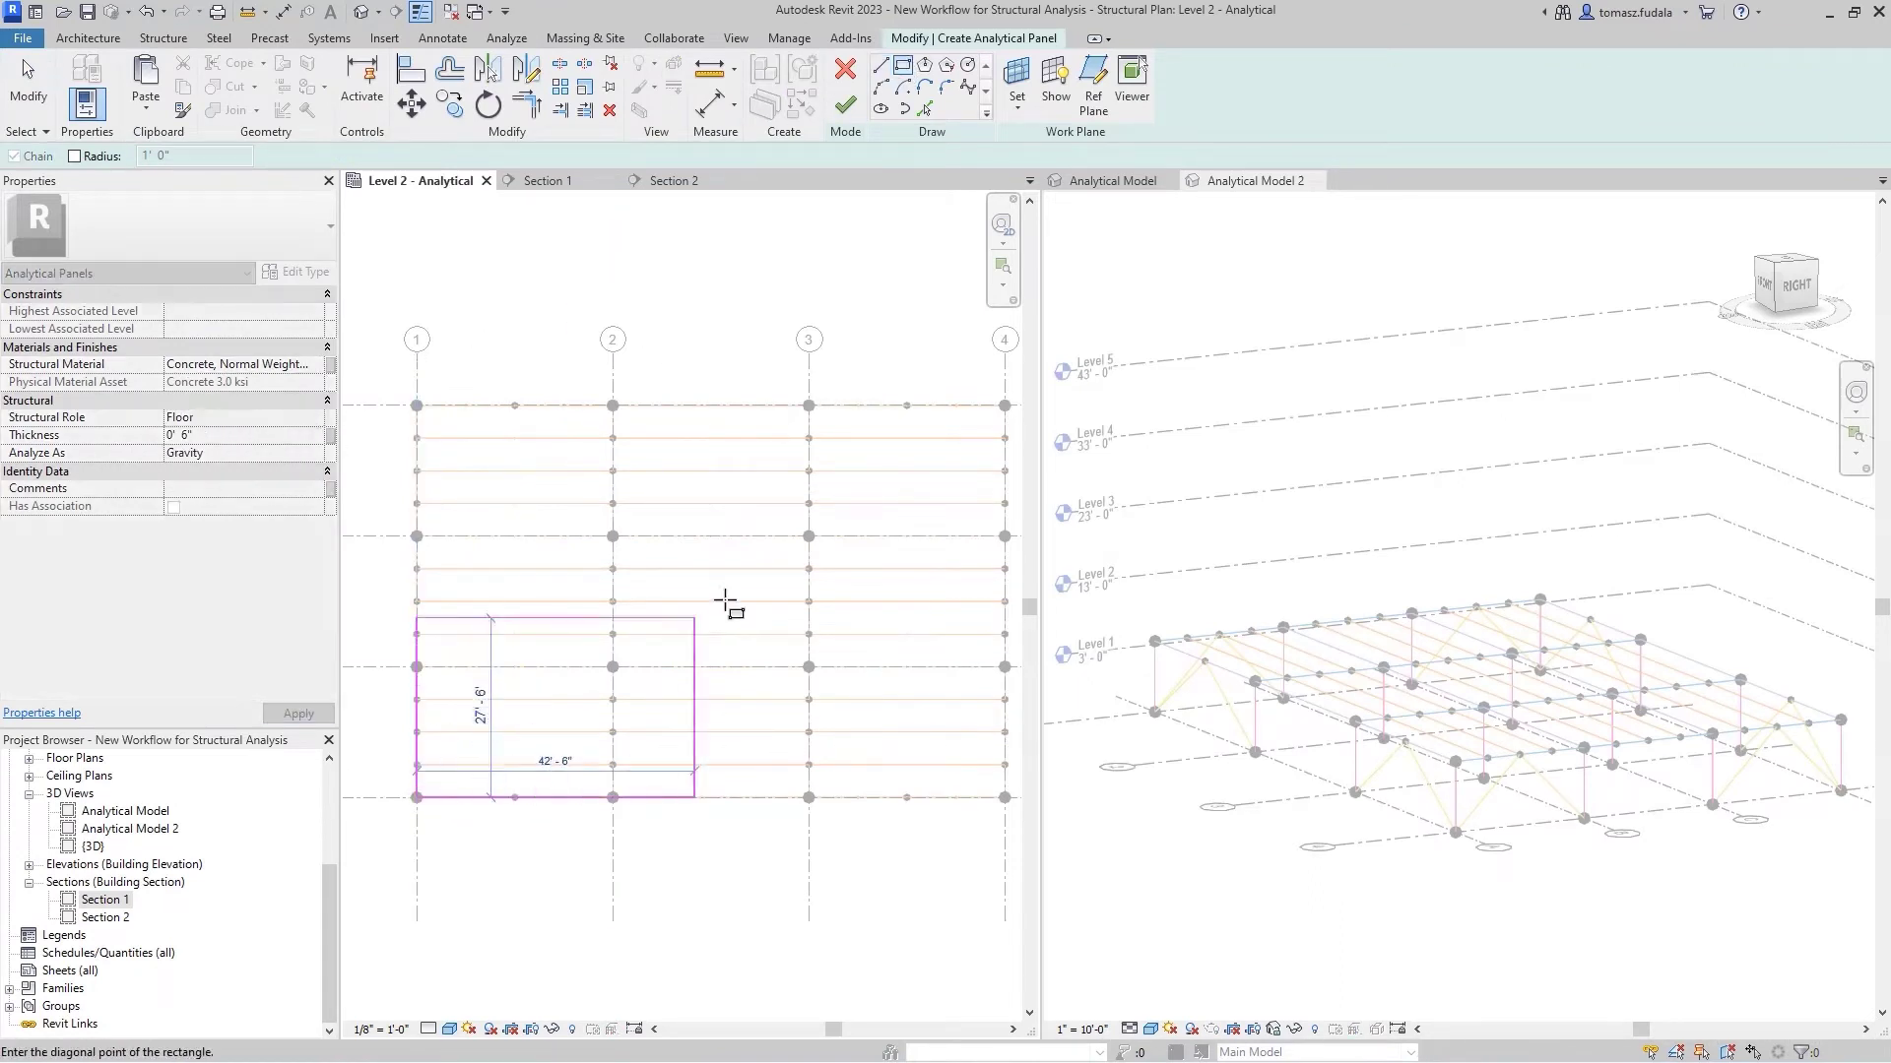
left_click(1003, 404)
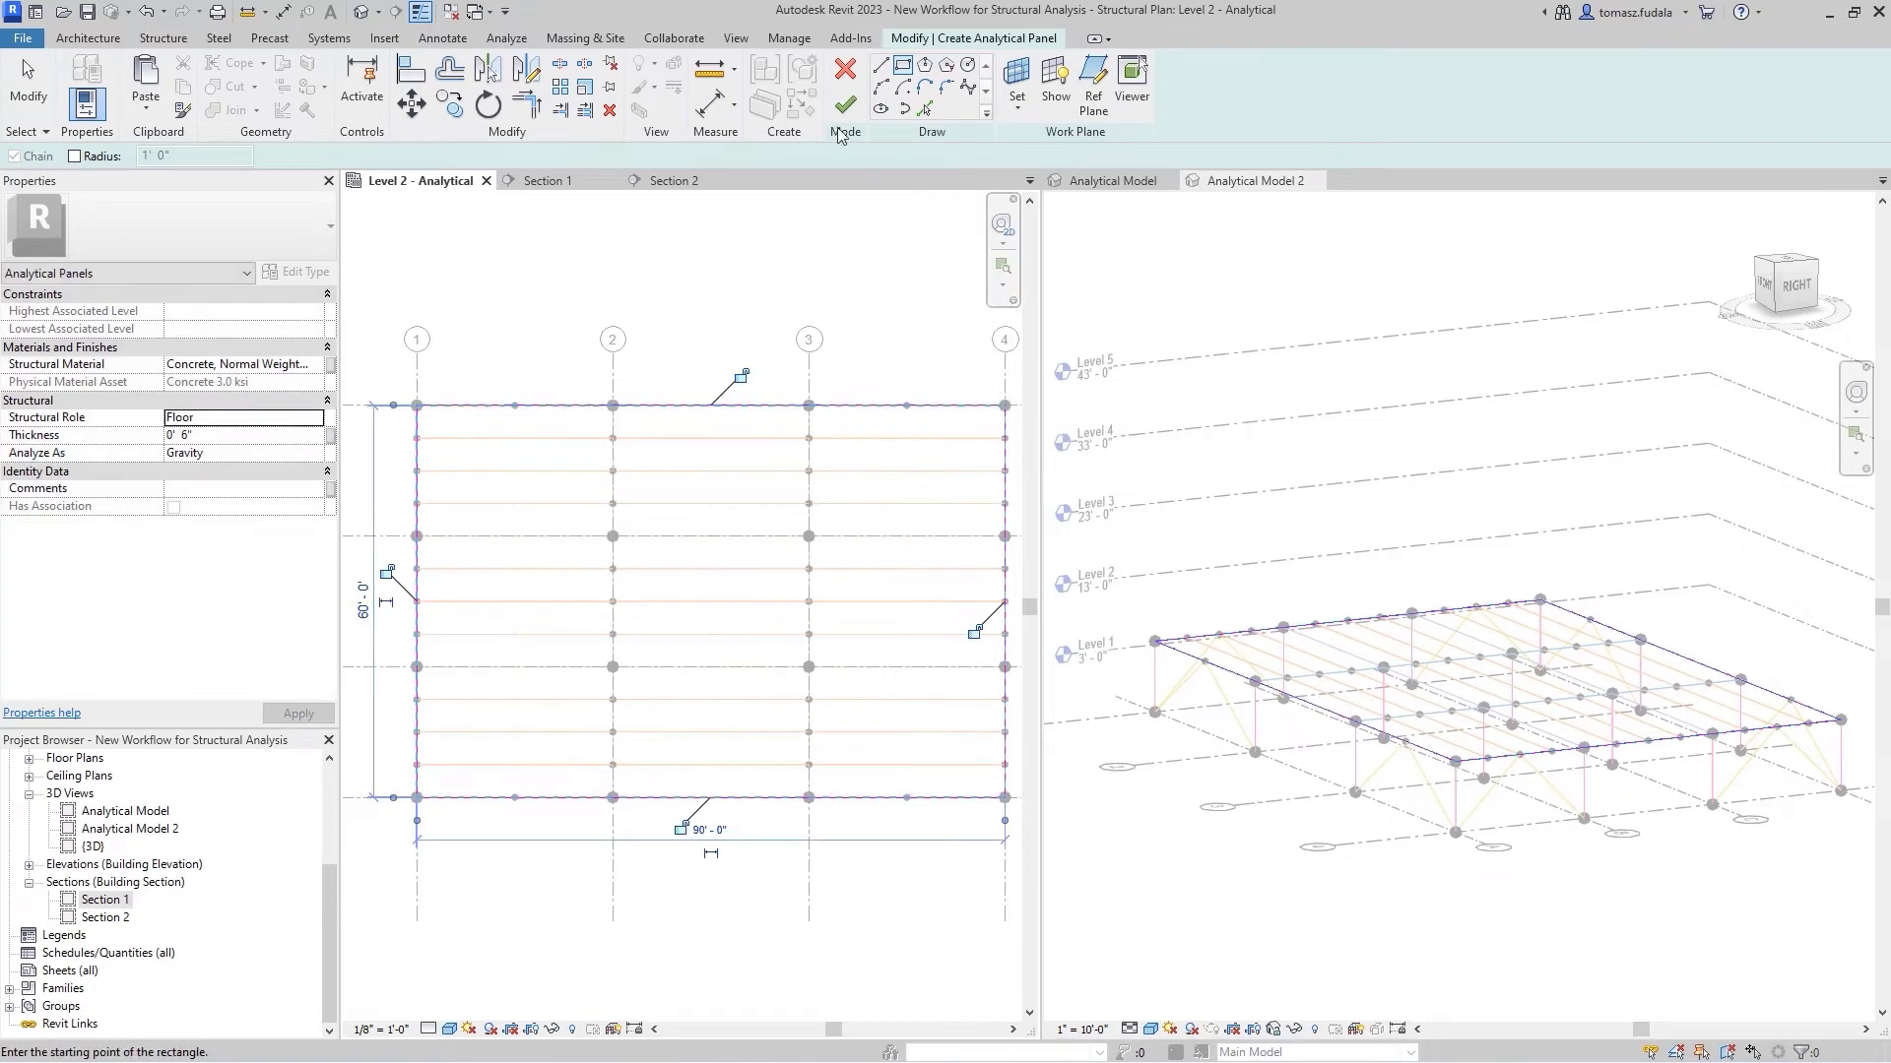
left_click(845, 106)
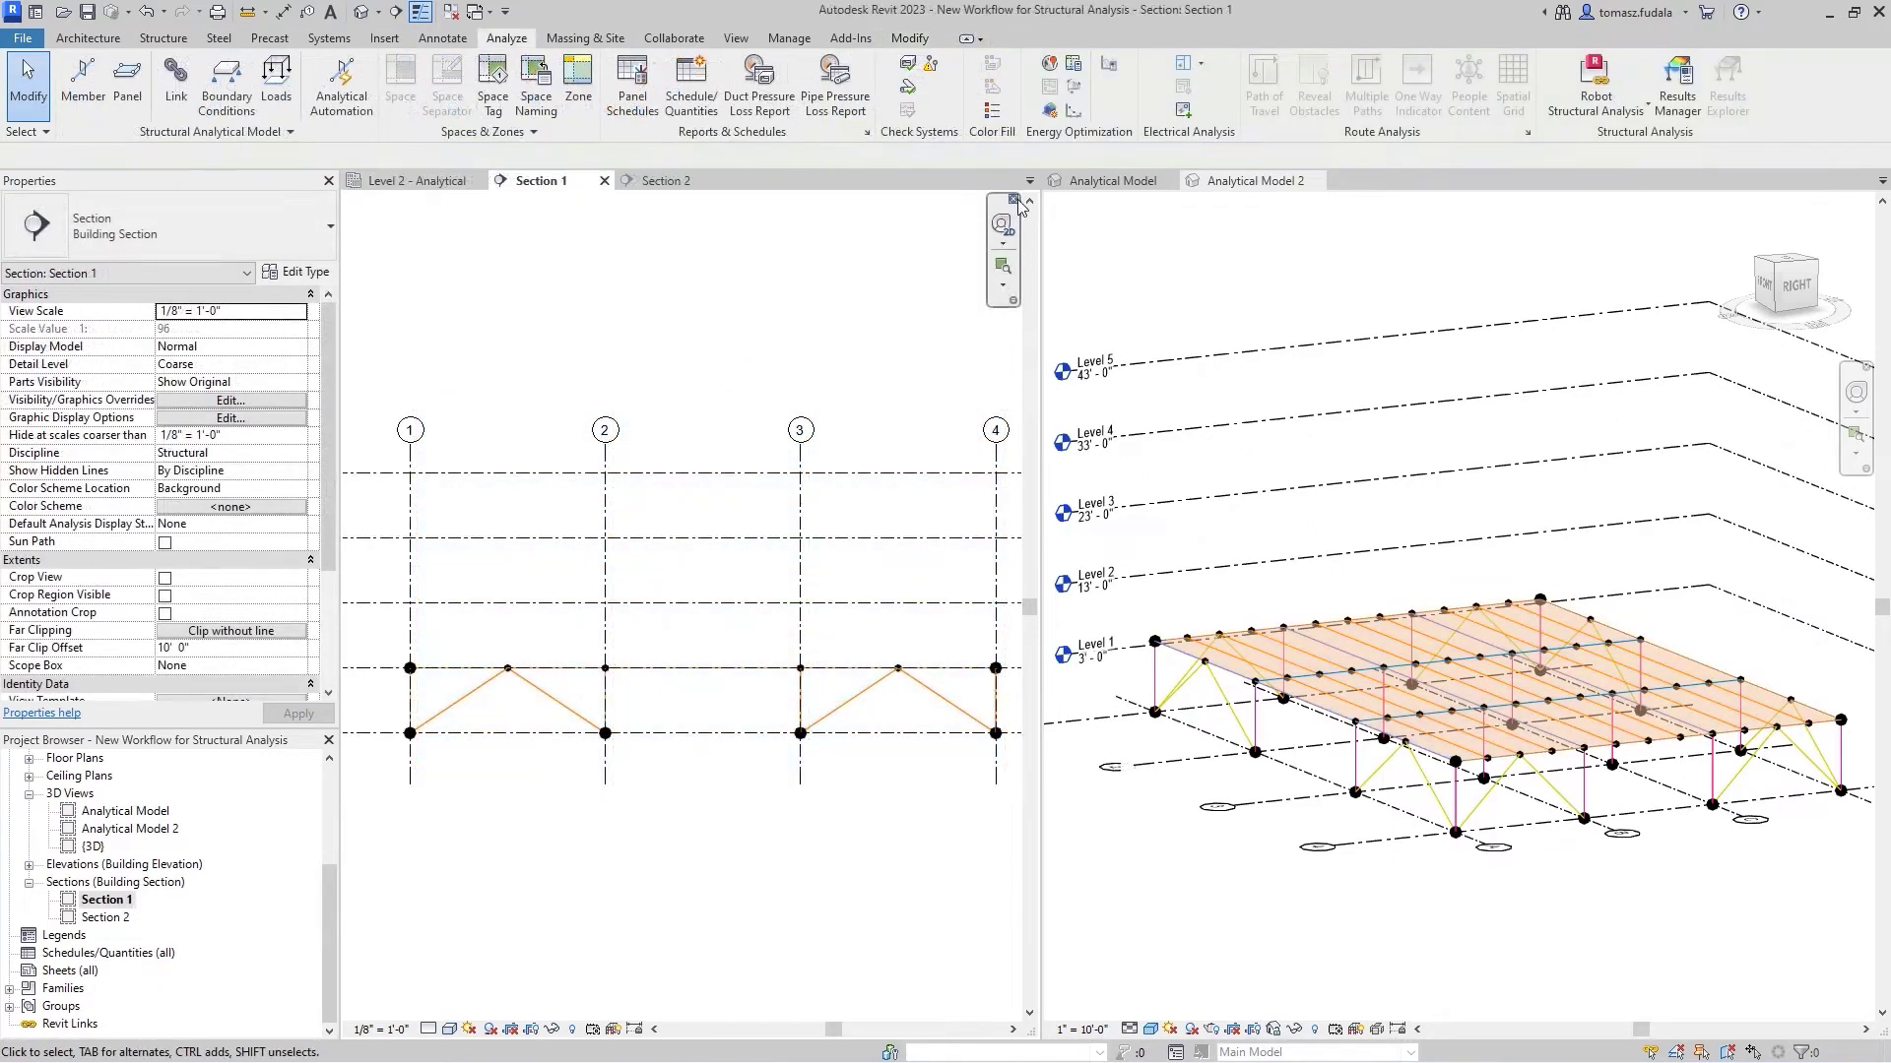
Step: Select the whole analytical storey and paste copies aligned to selected levels, stacking the frame and floor panel up to Level 5
left_click(1107, 182)
left_click_drag(1081, 453, 1834, 967)
left_click(1263, 182)
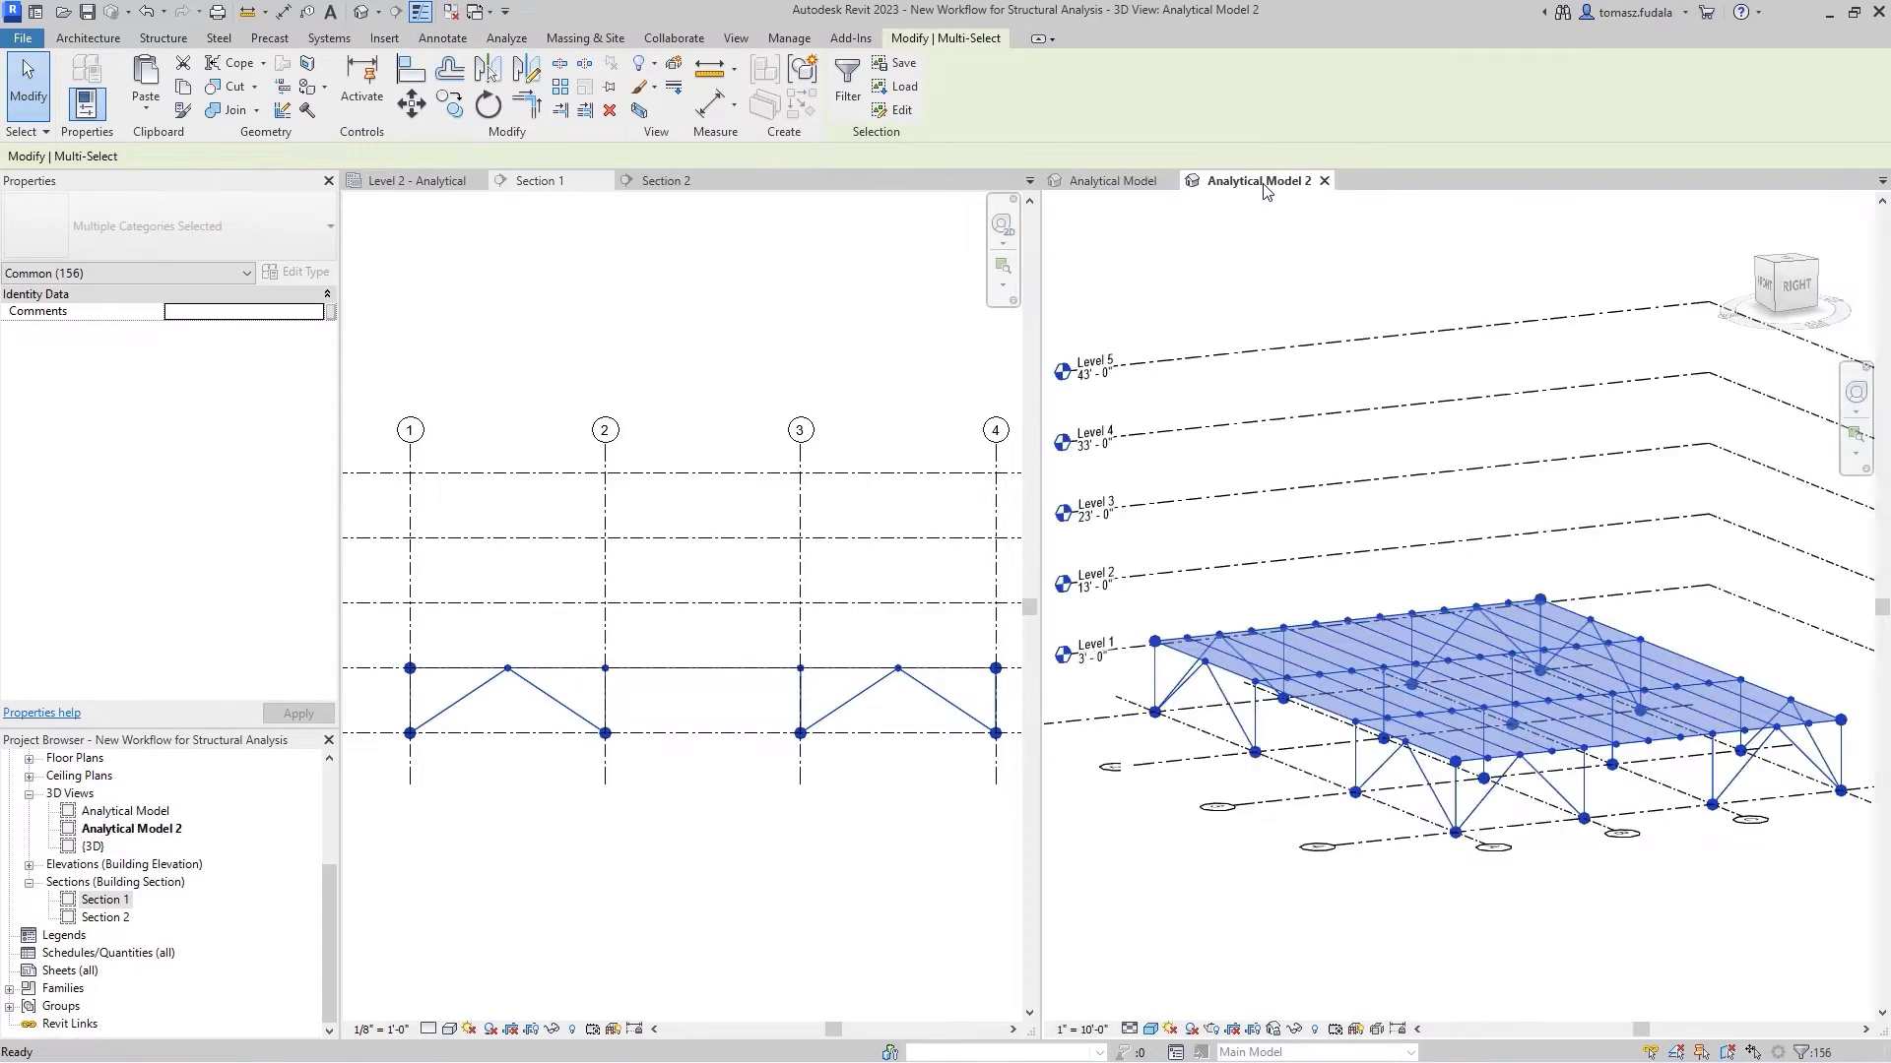
left_click(145, 109)
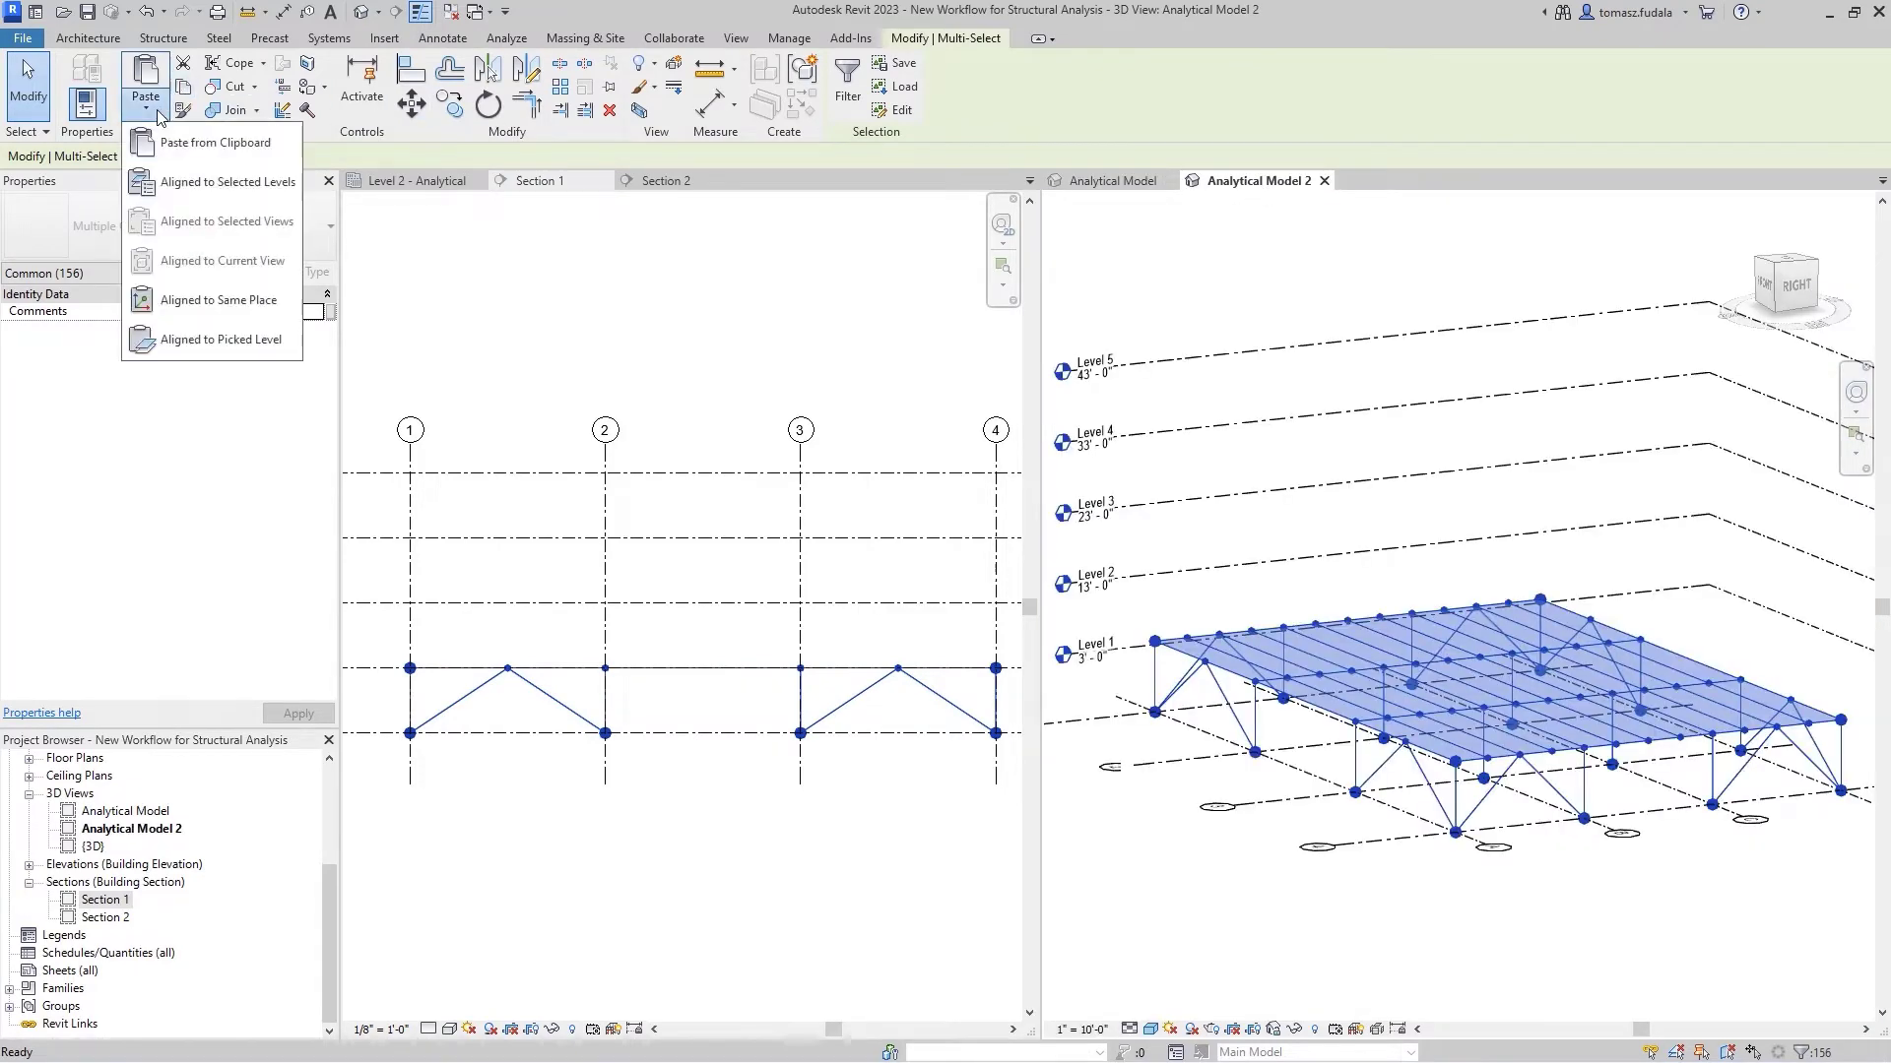
left_click(158, 181)
left_click(846, 421)
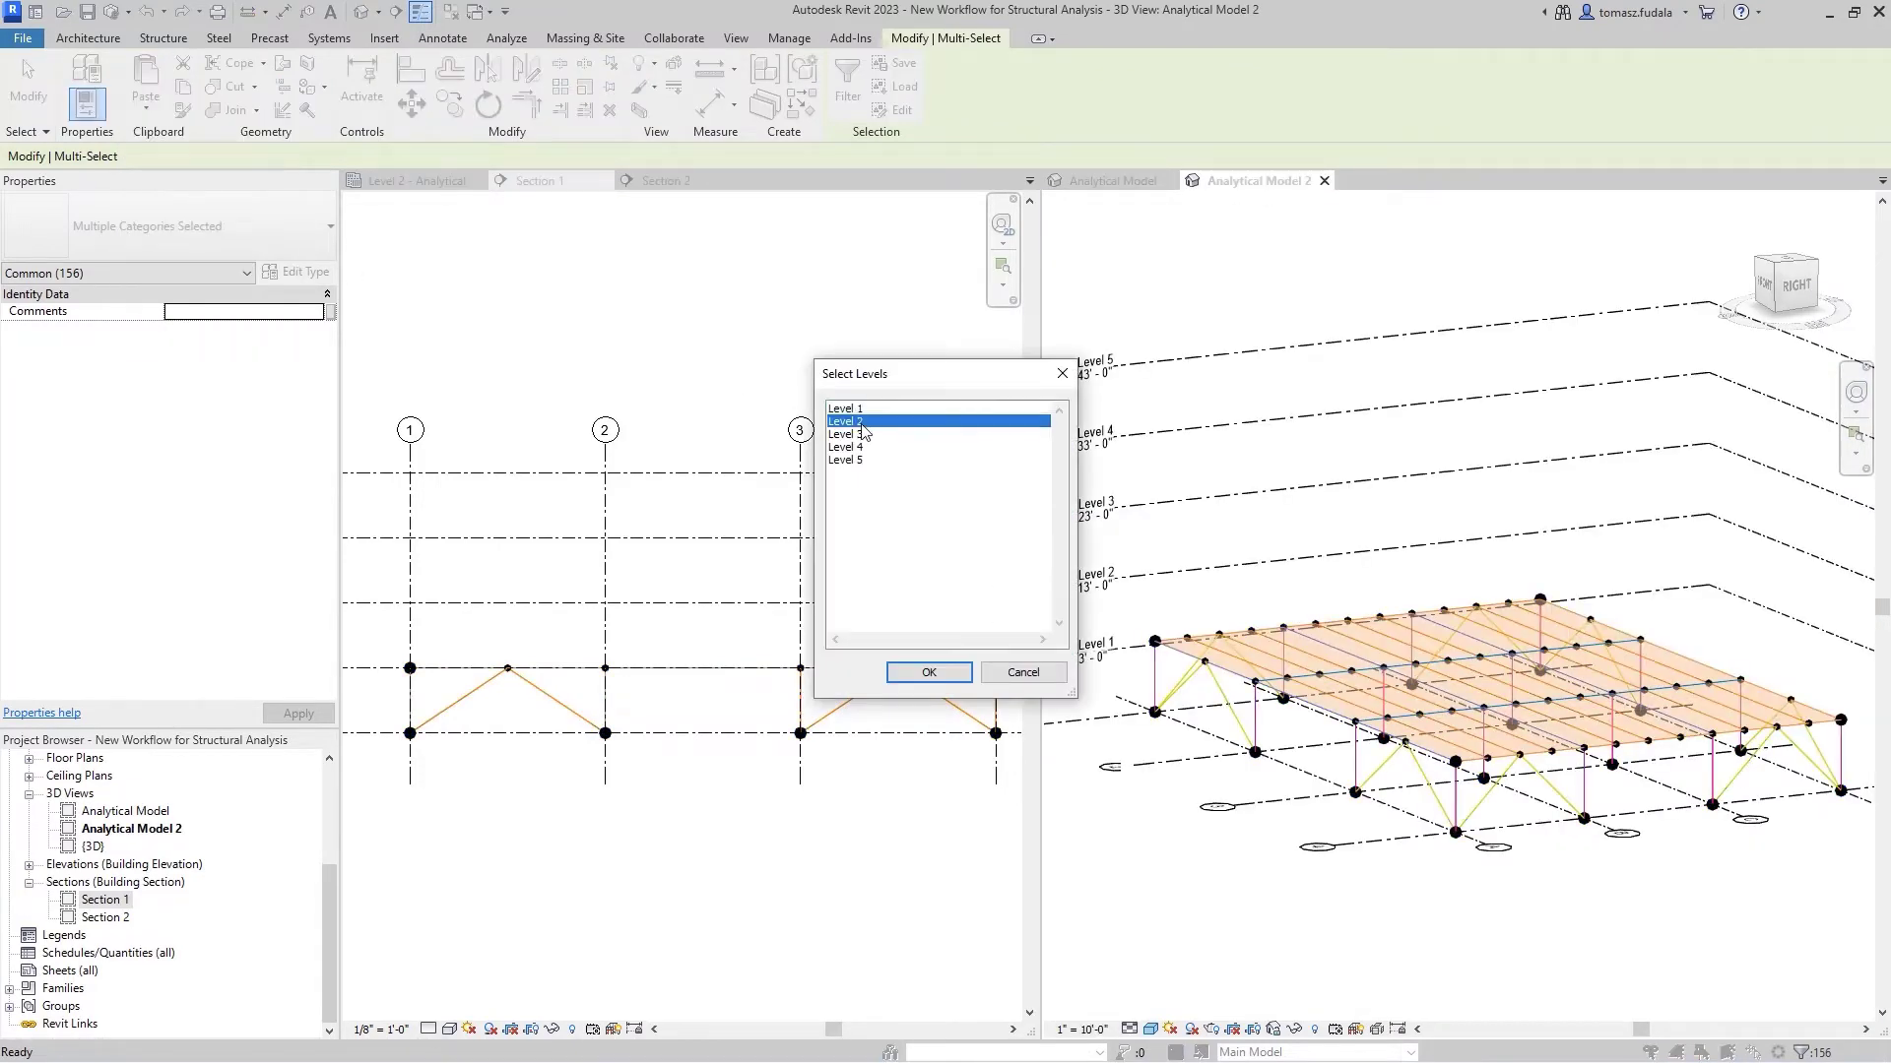
left_click_drag(863, 431, 863, 459)
left_click(929, 672)
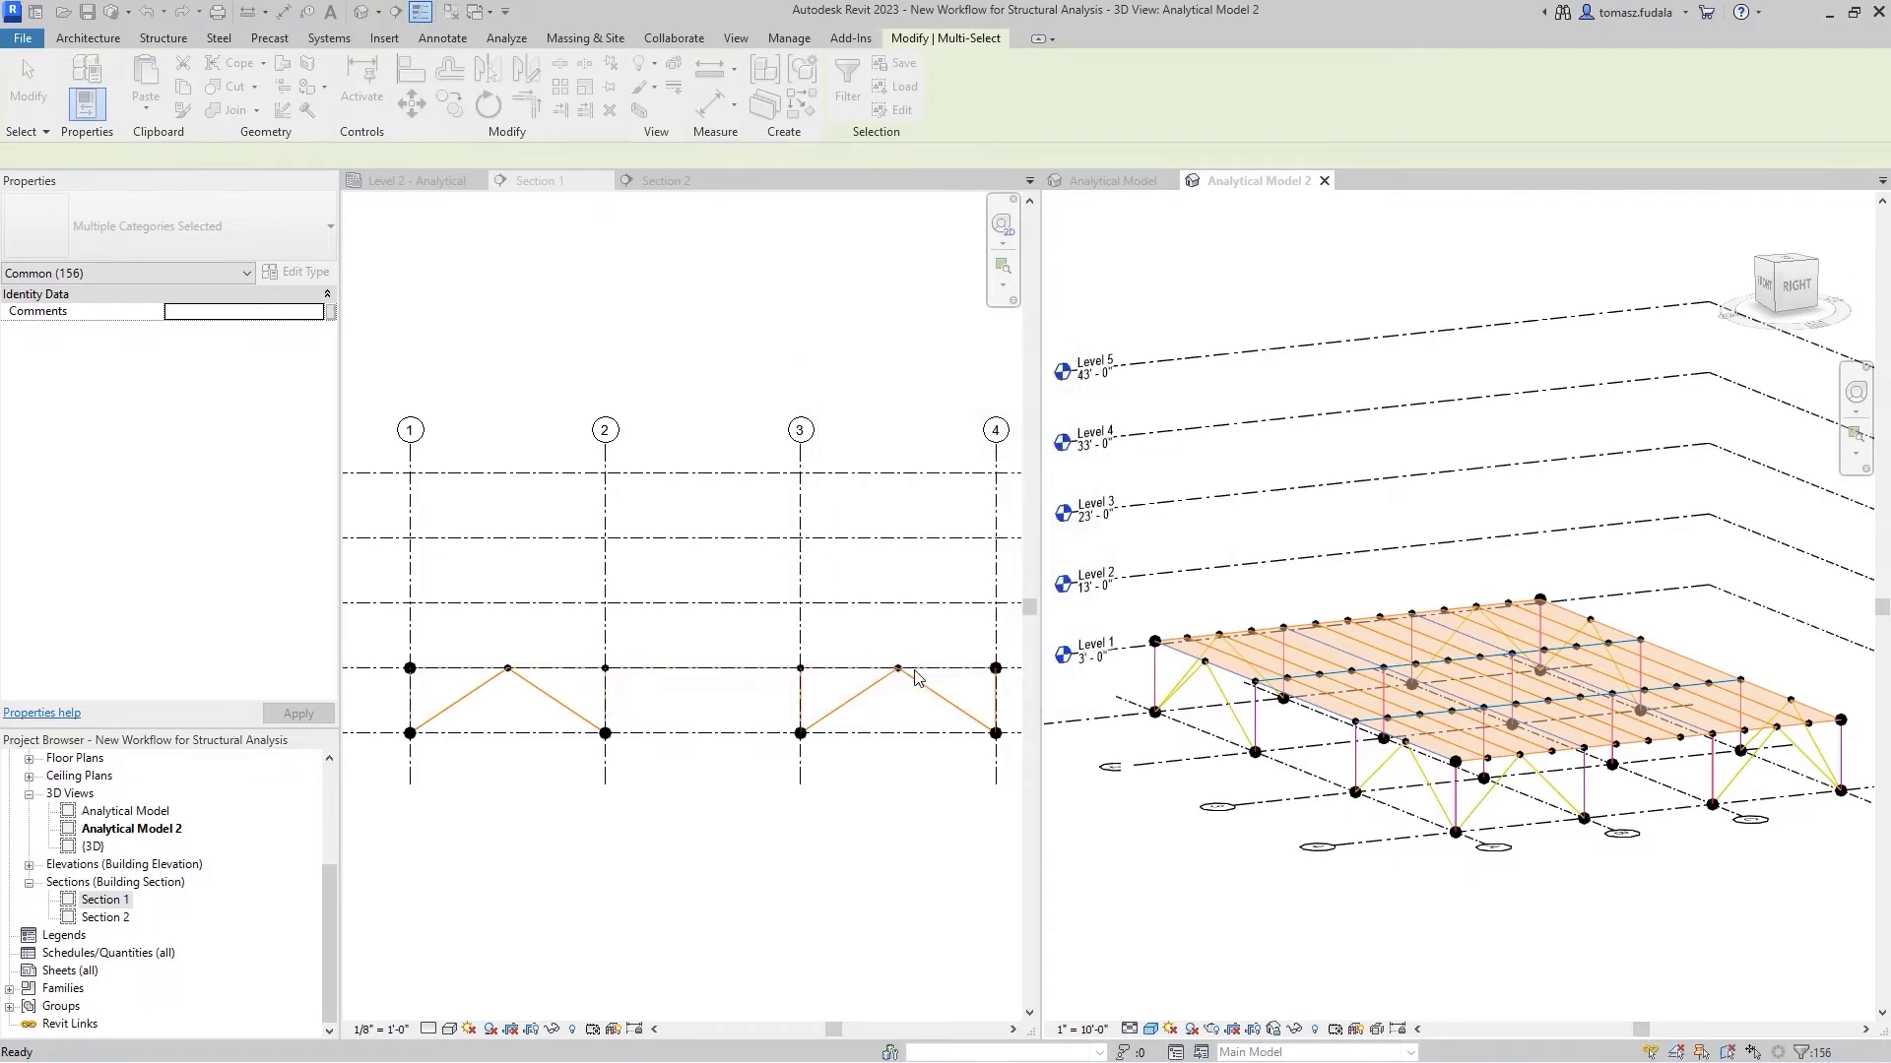
Step: Move Level 1 vertically down by about 3' 6" in the Section 1 view
left_click(912, 734)
middle_click_drag(879, 831, 808, 830)
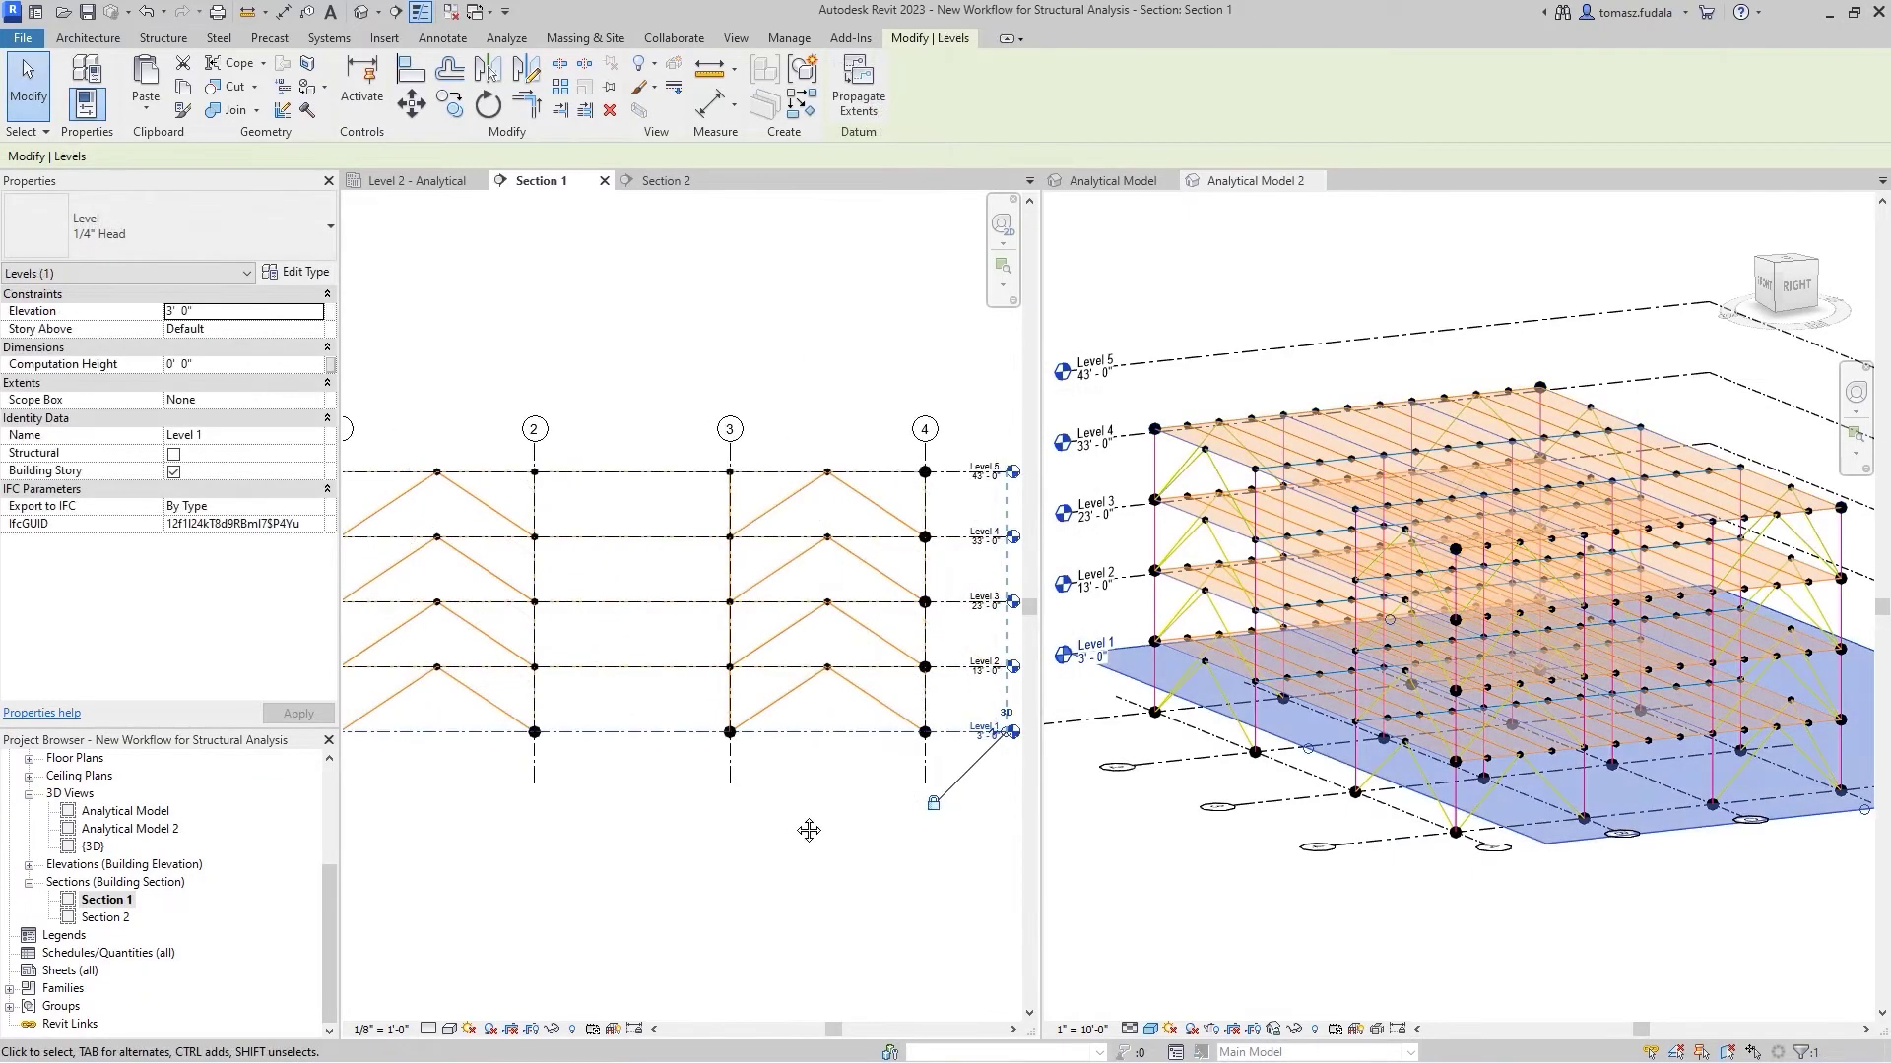
left_click(412, 102)
scroll(953, 827, "up", 5)
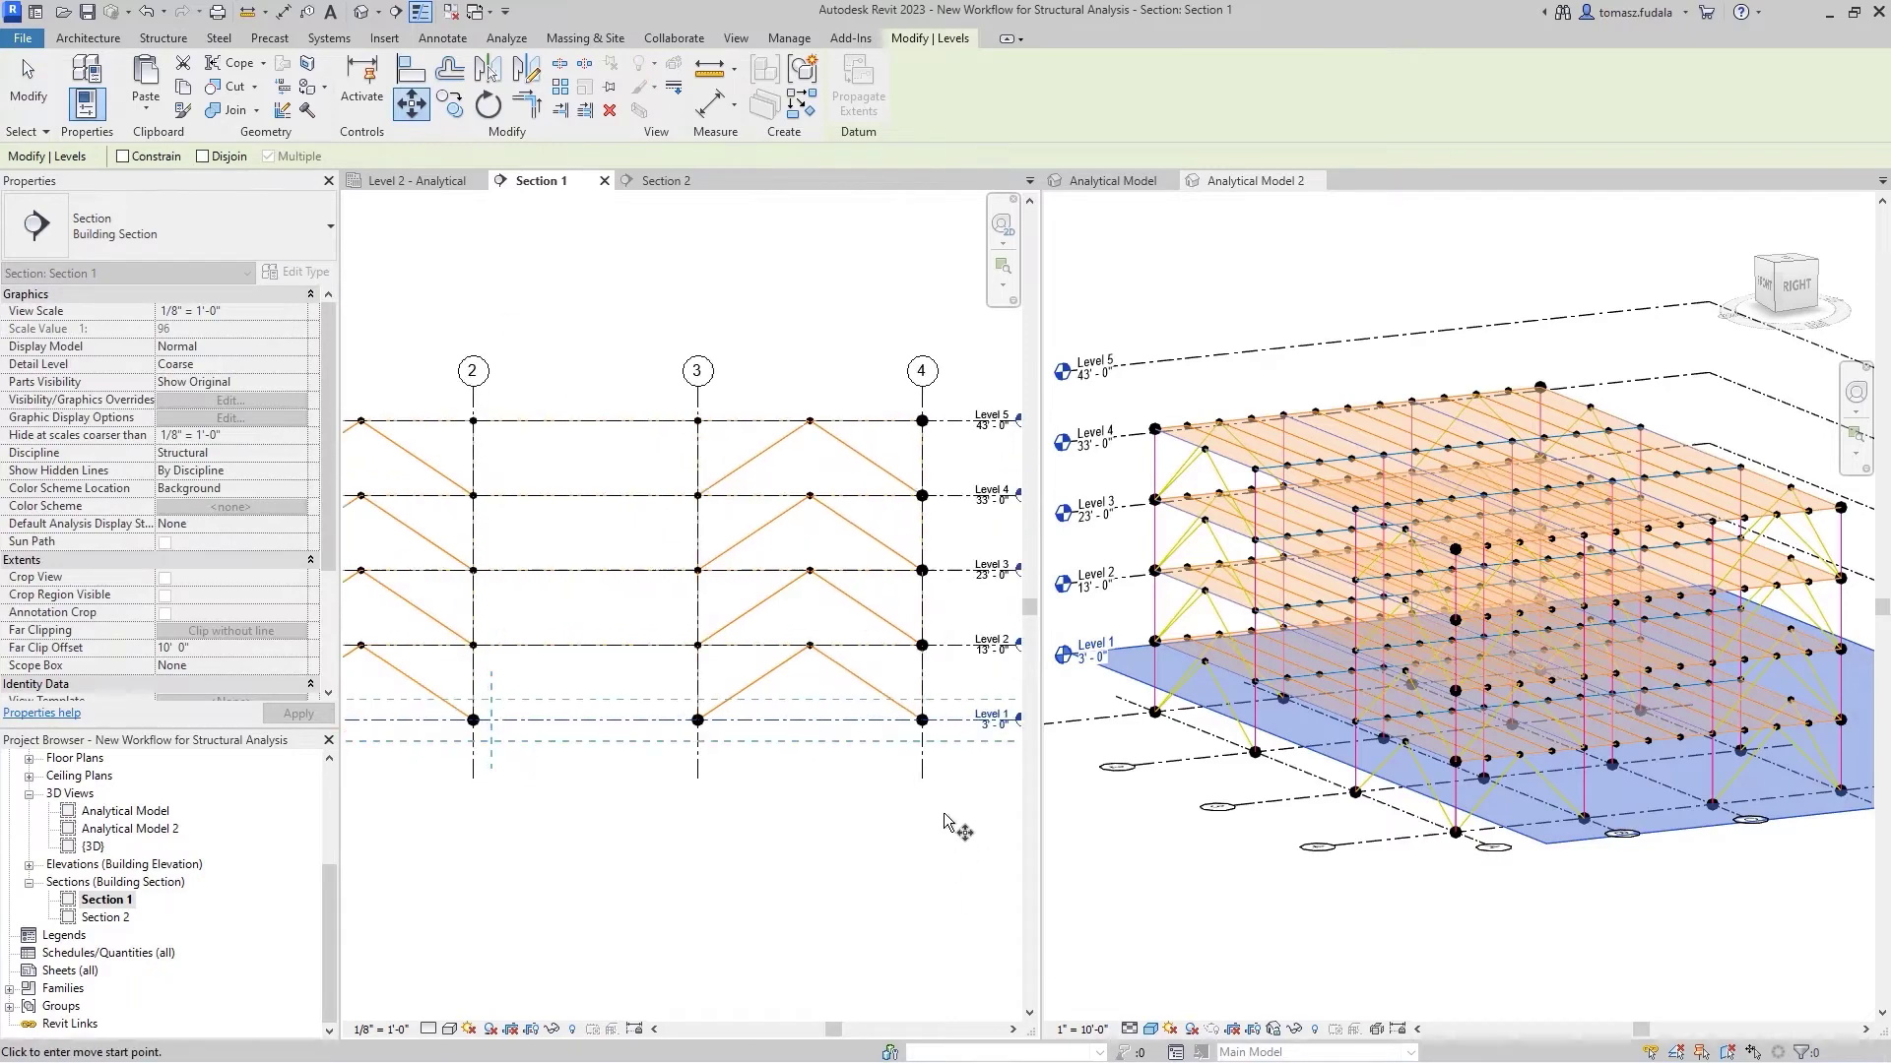
left_click(883, 842)
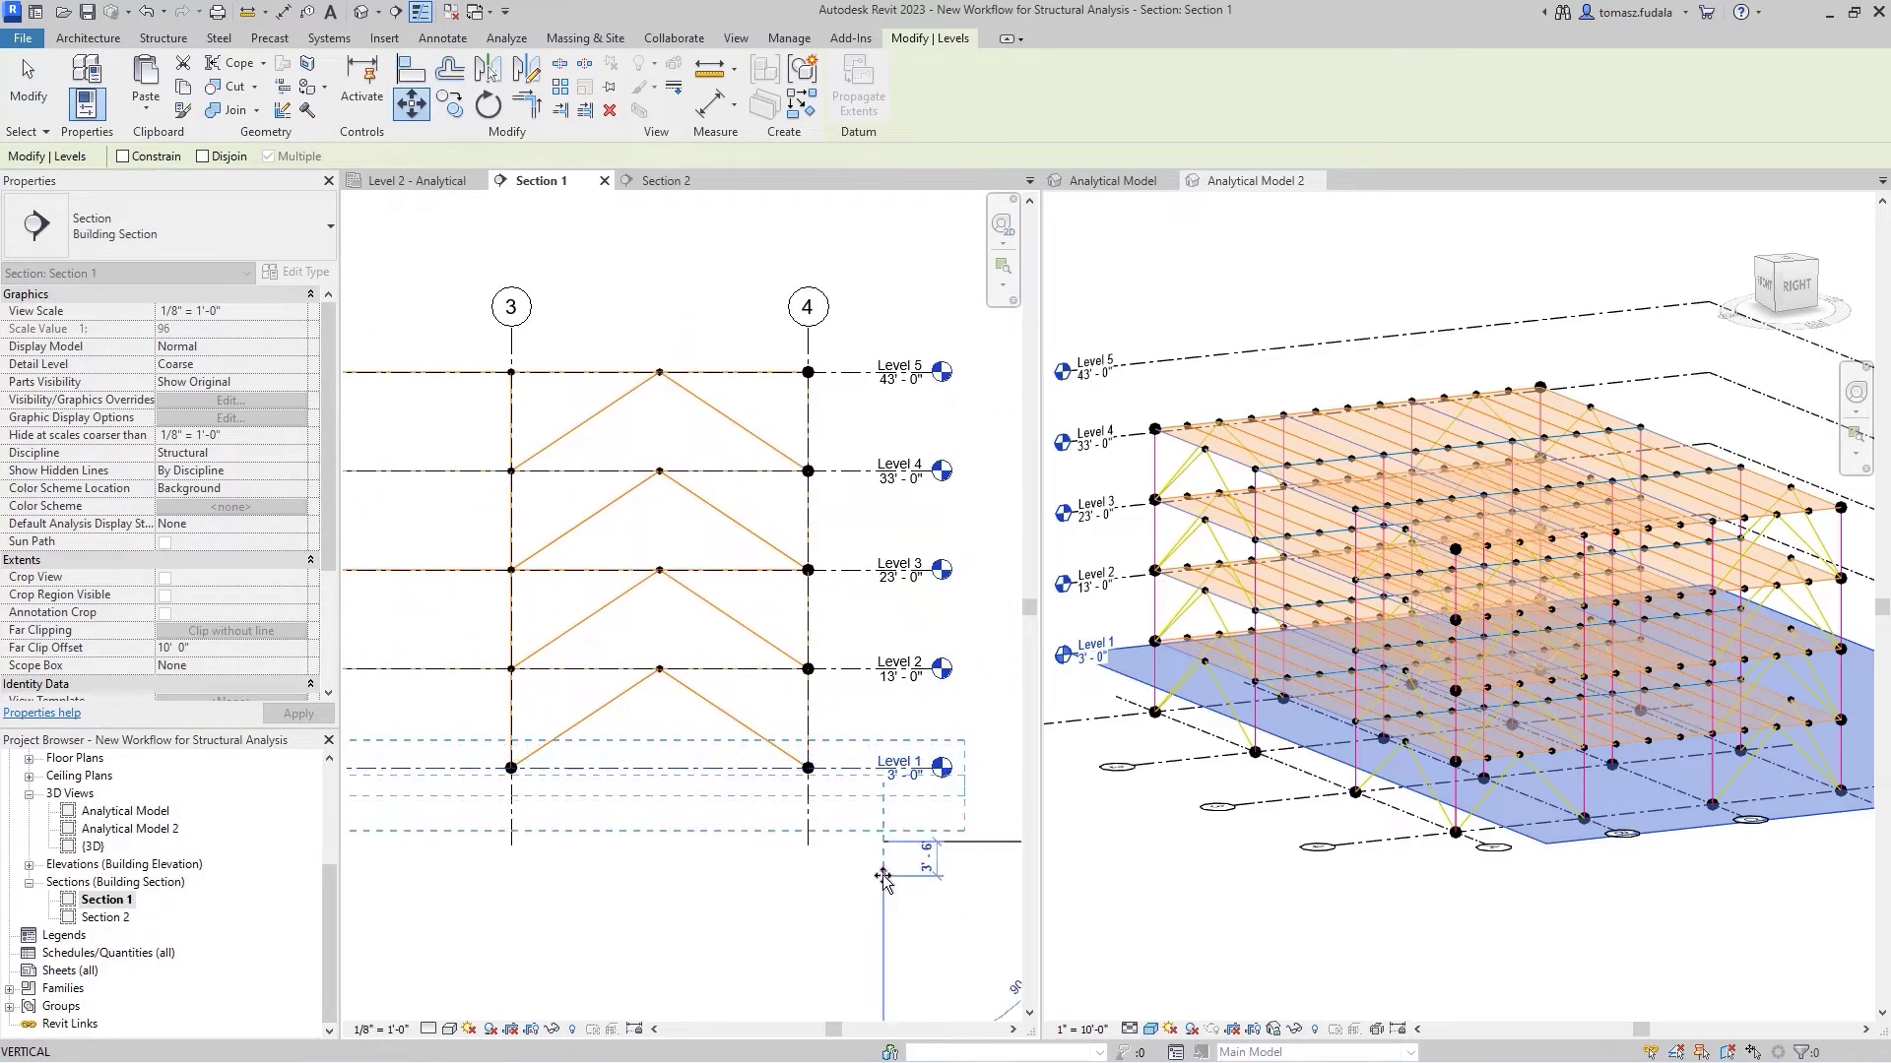
left_click(883, 876)
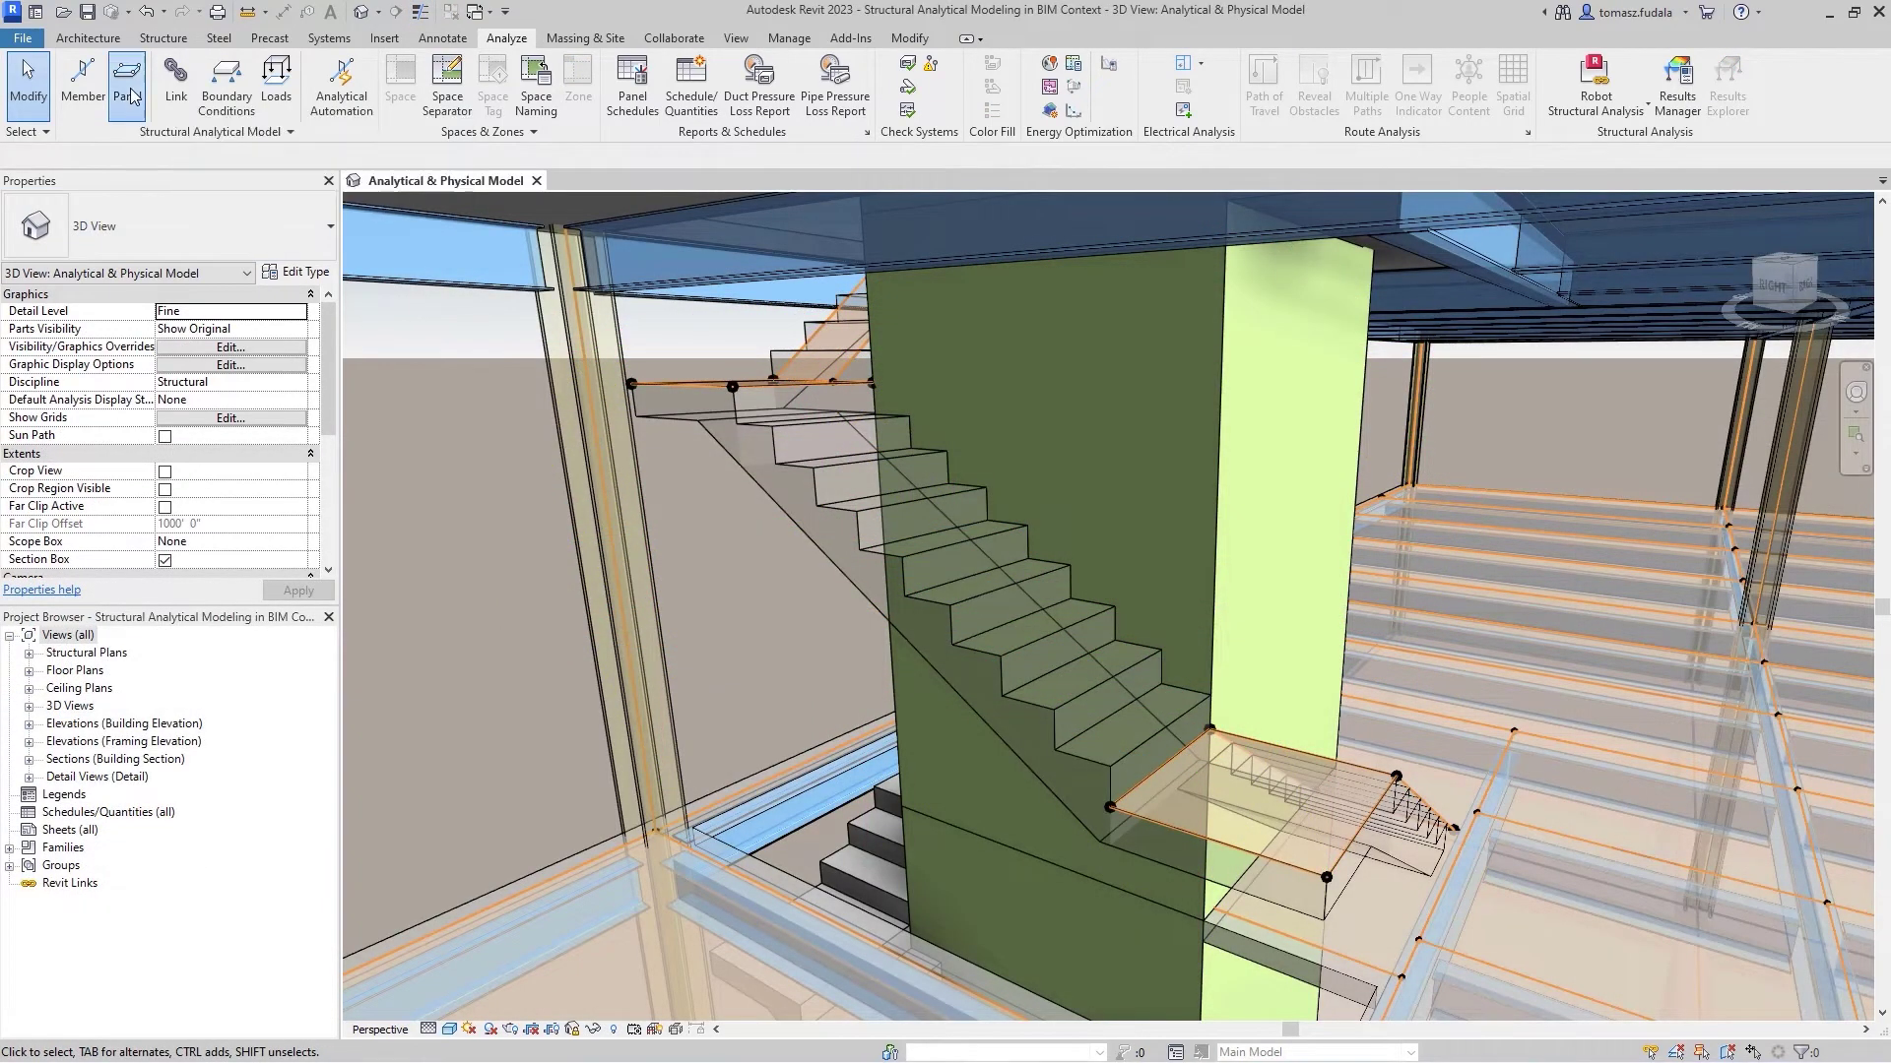
Step: Create a rectangular analytical panel along the sloped stair flight, from the upper landing's edge to the lower landing's edge
left_click(129, 88)
left_click(901, 69)
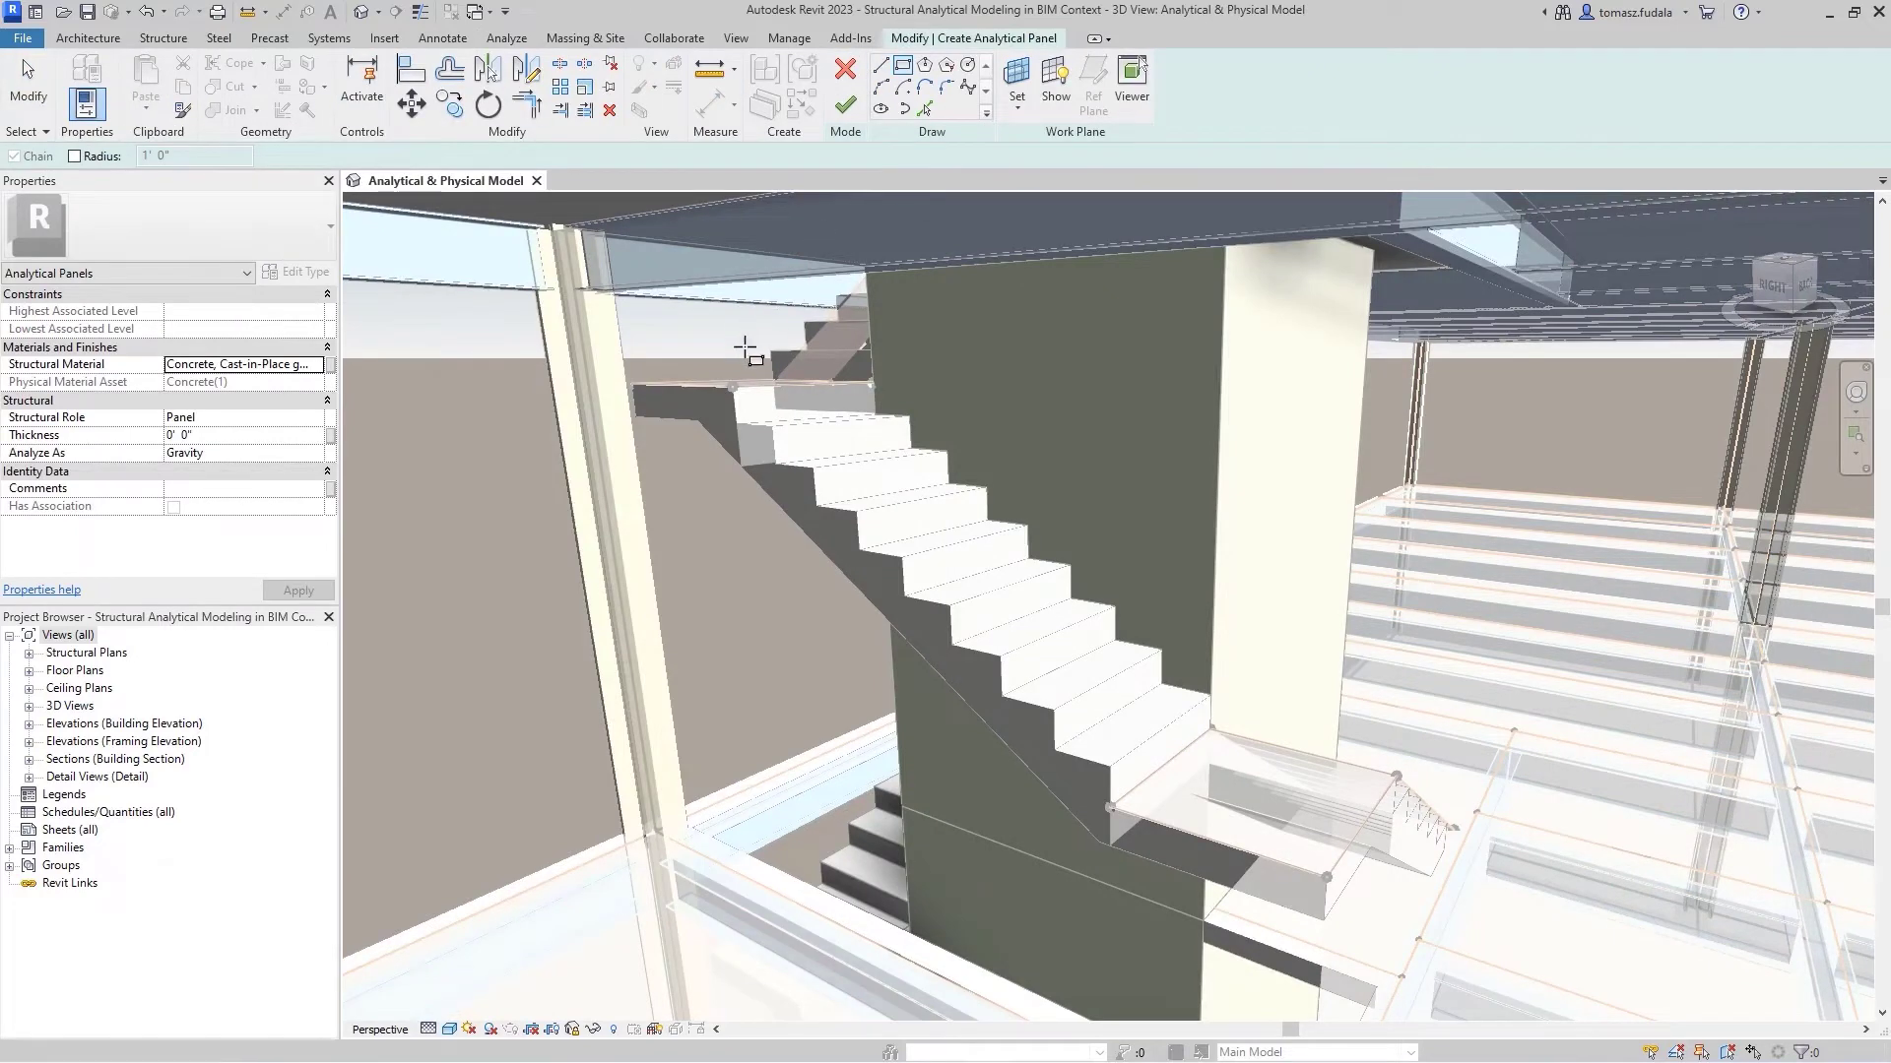
left_click(733, 387)
left_click(1210, 730)
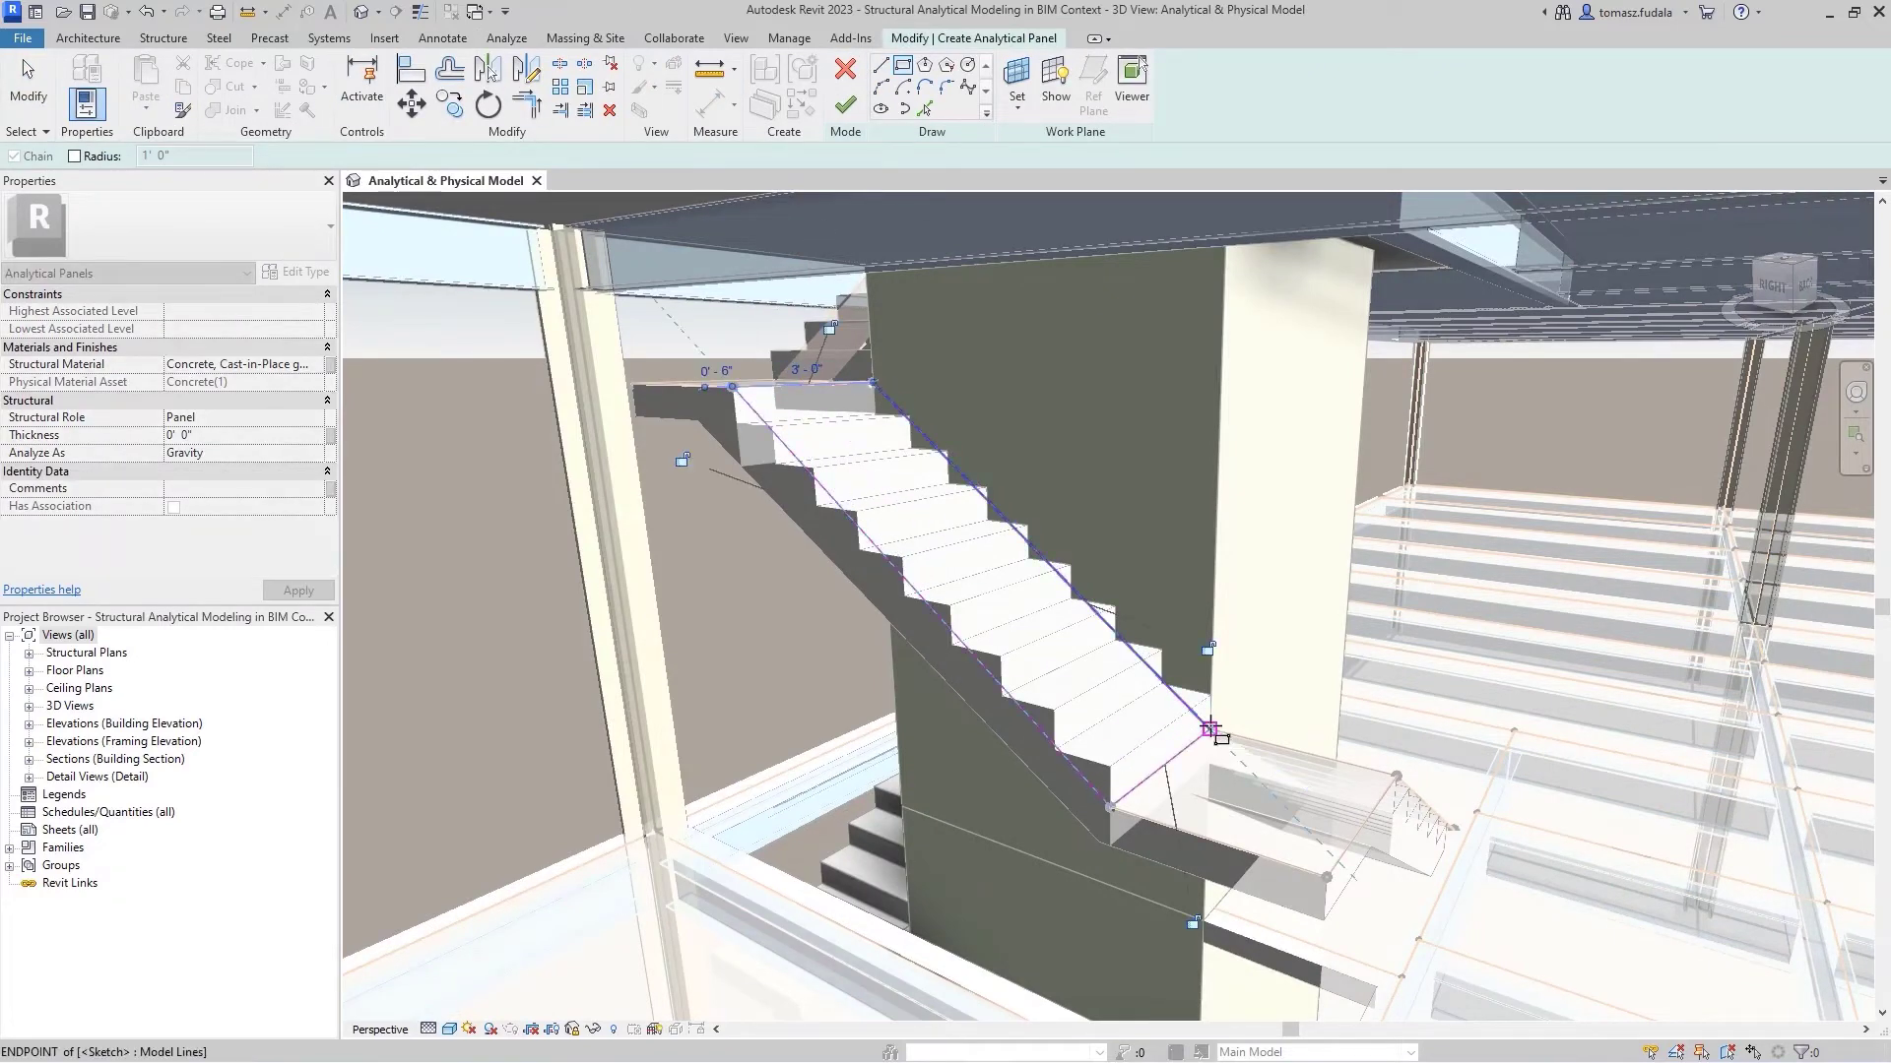
left_click(846, 108)
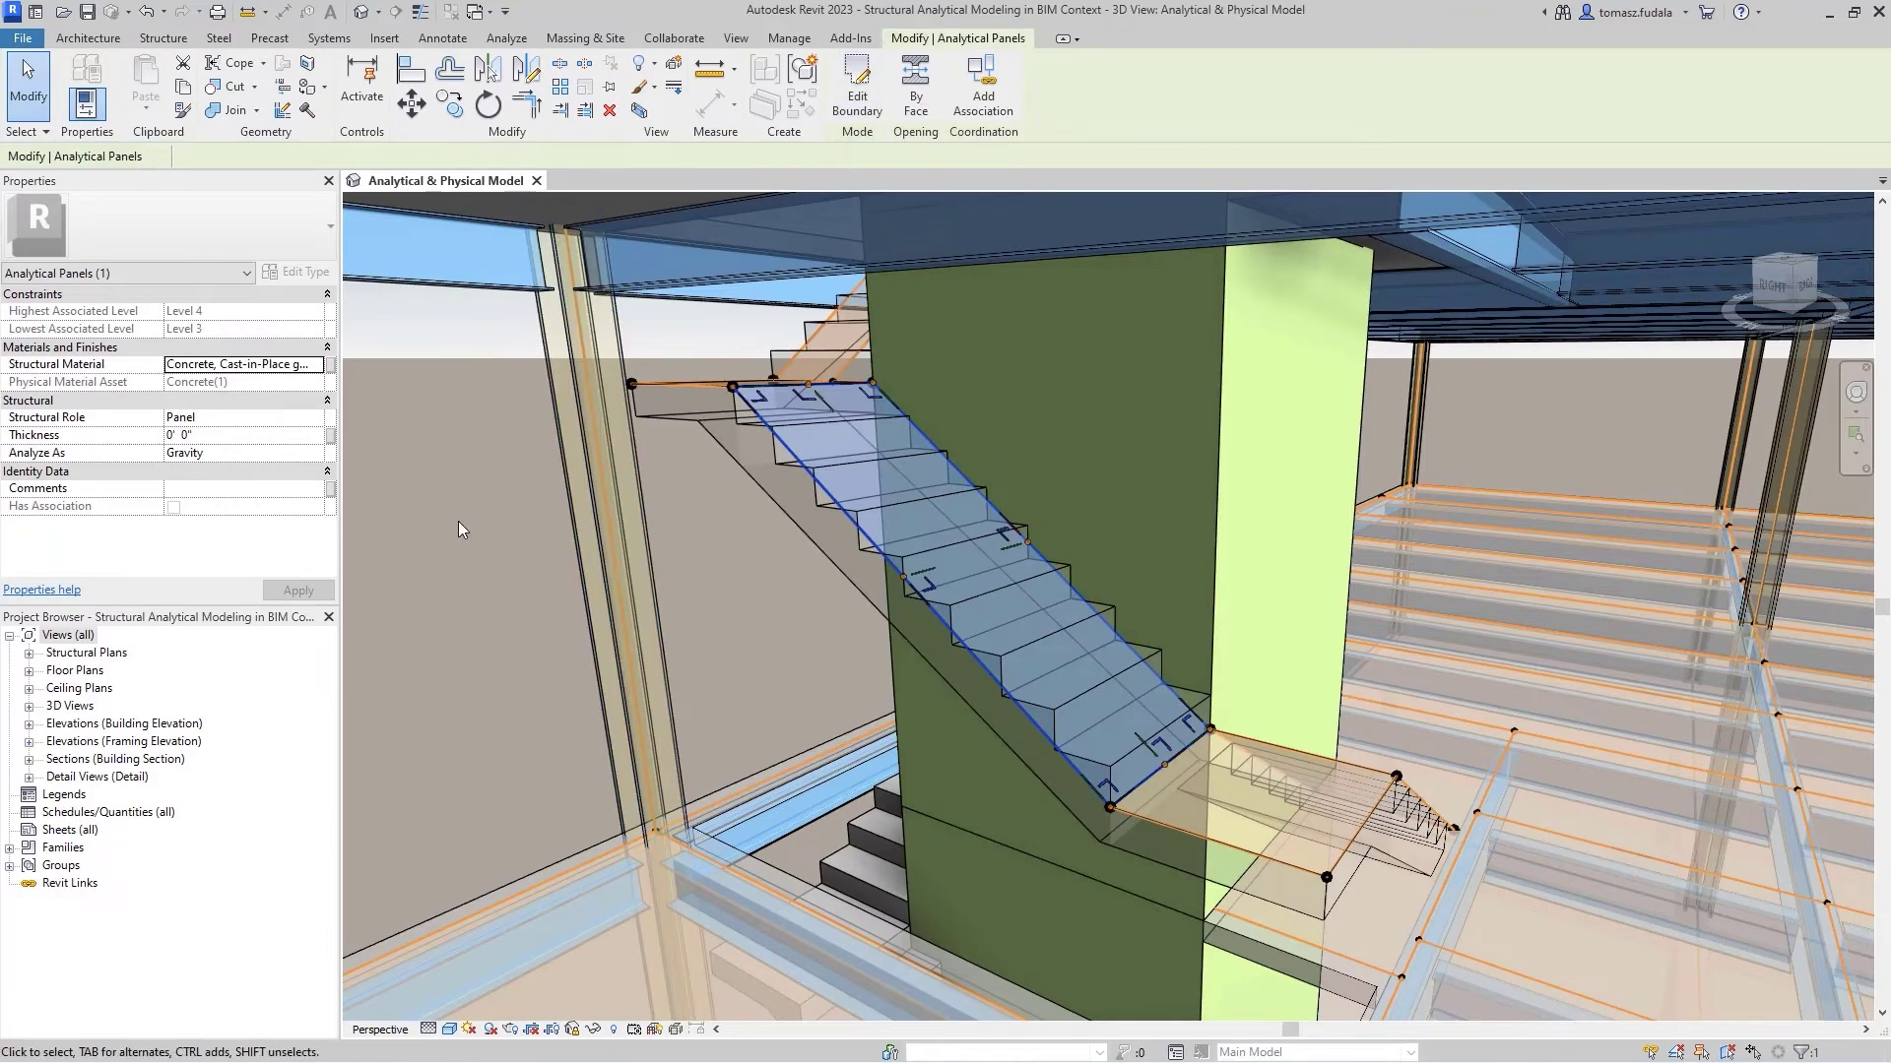
left_click(421, 552)
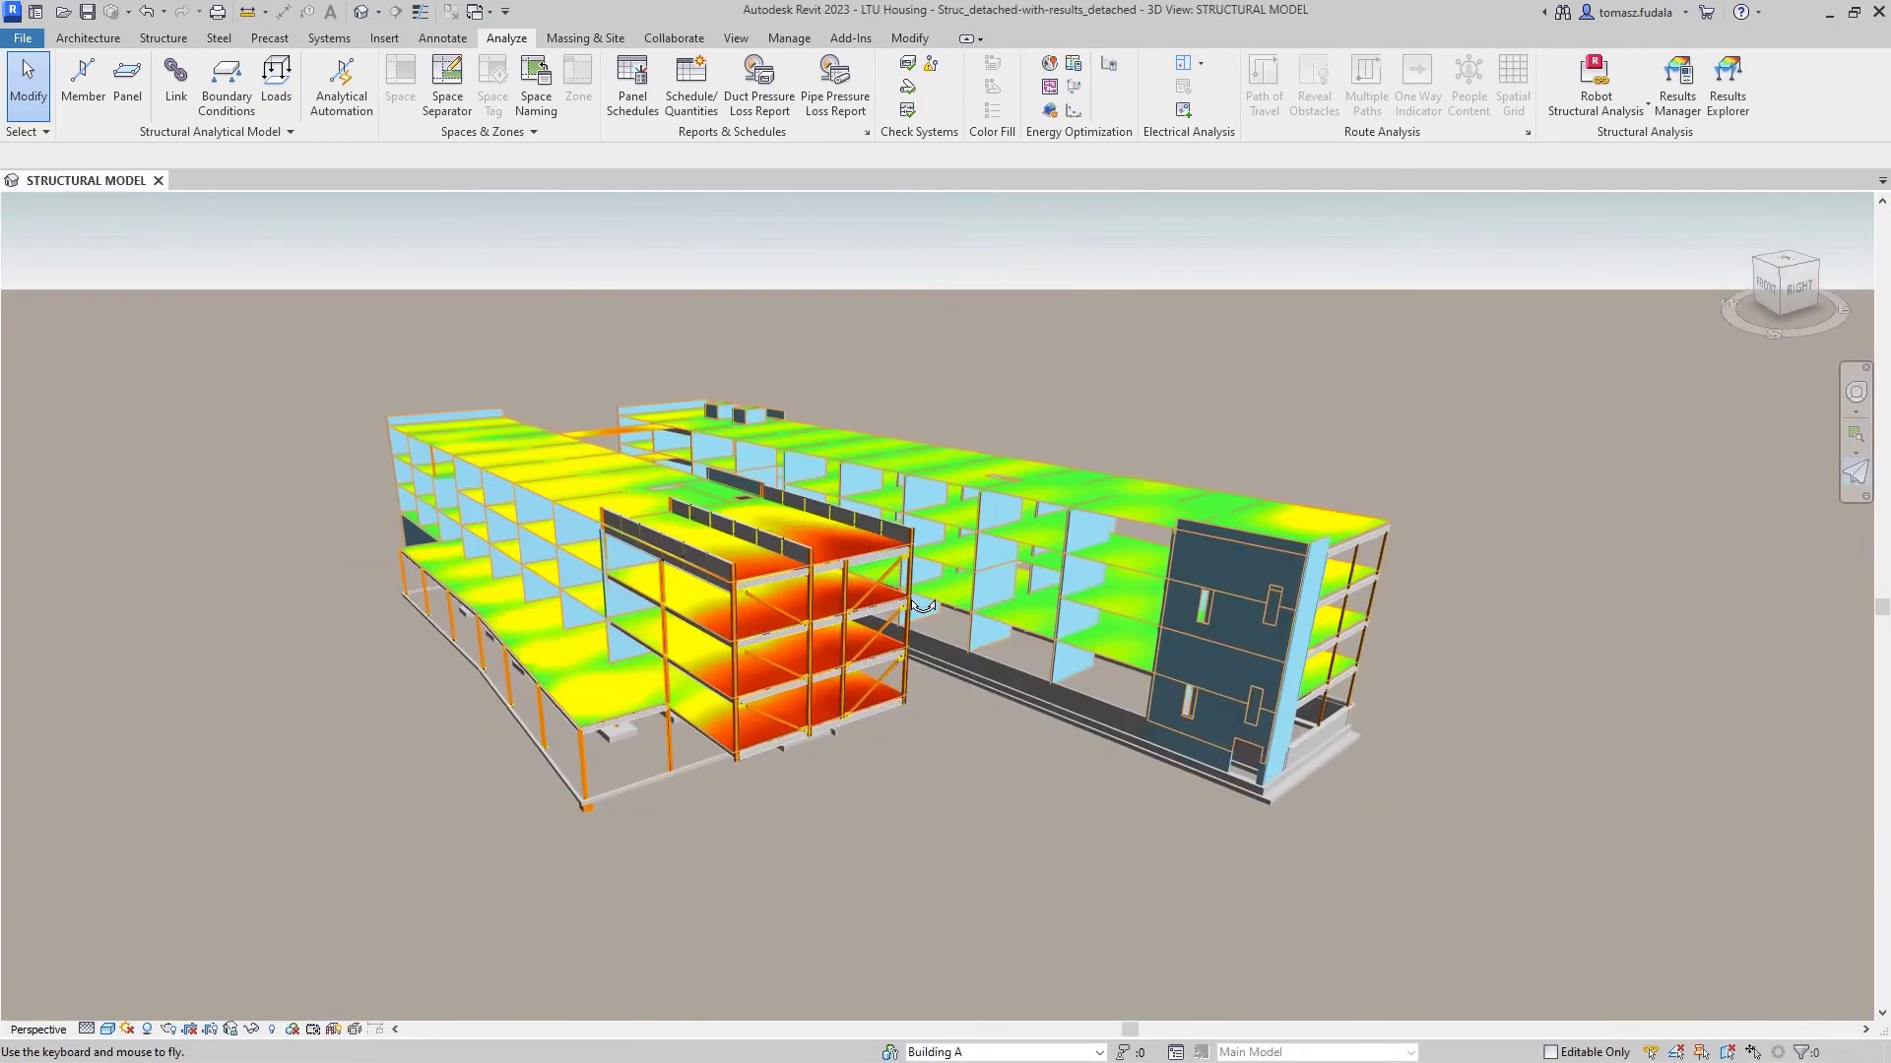
Step: Fly toward the near corner of the structural model to examine the colour-mapped analysis results on the floor slabs
key("w")
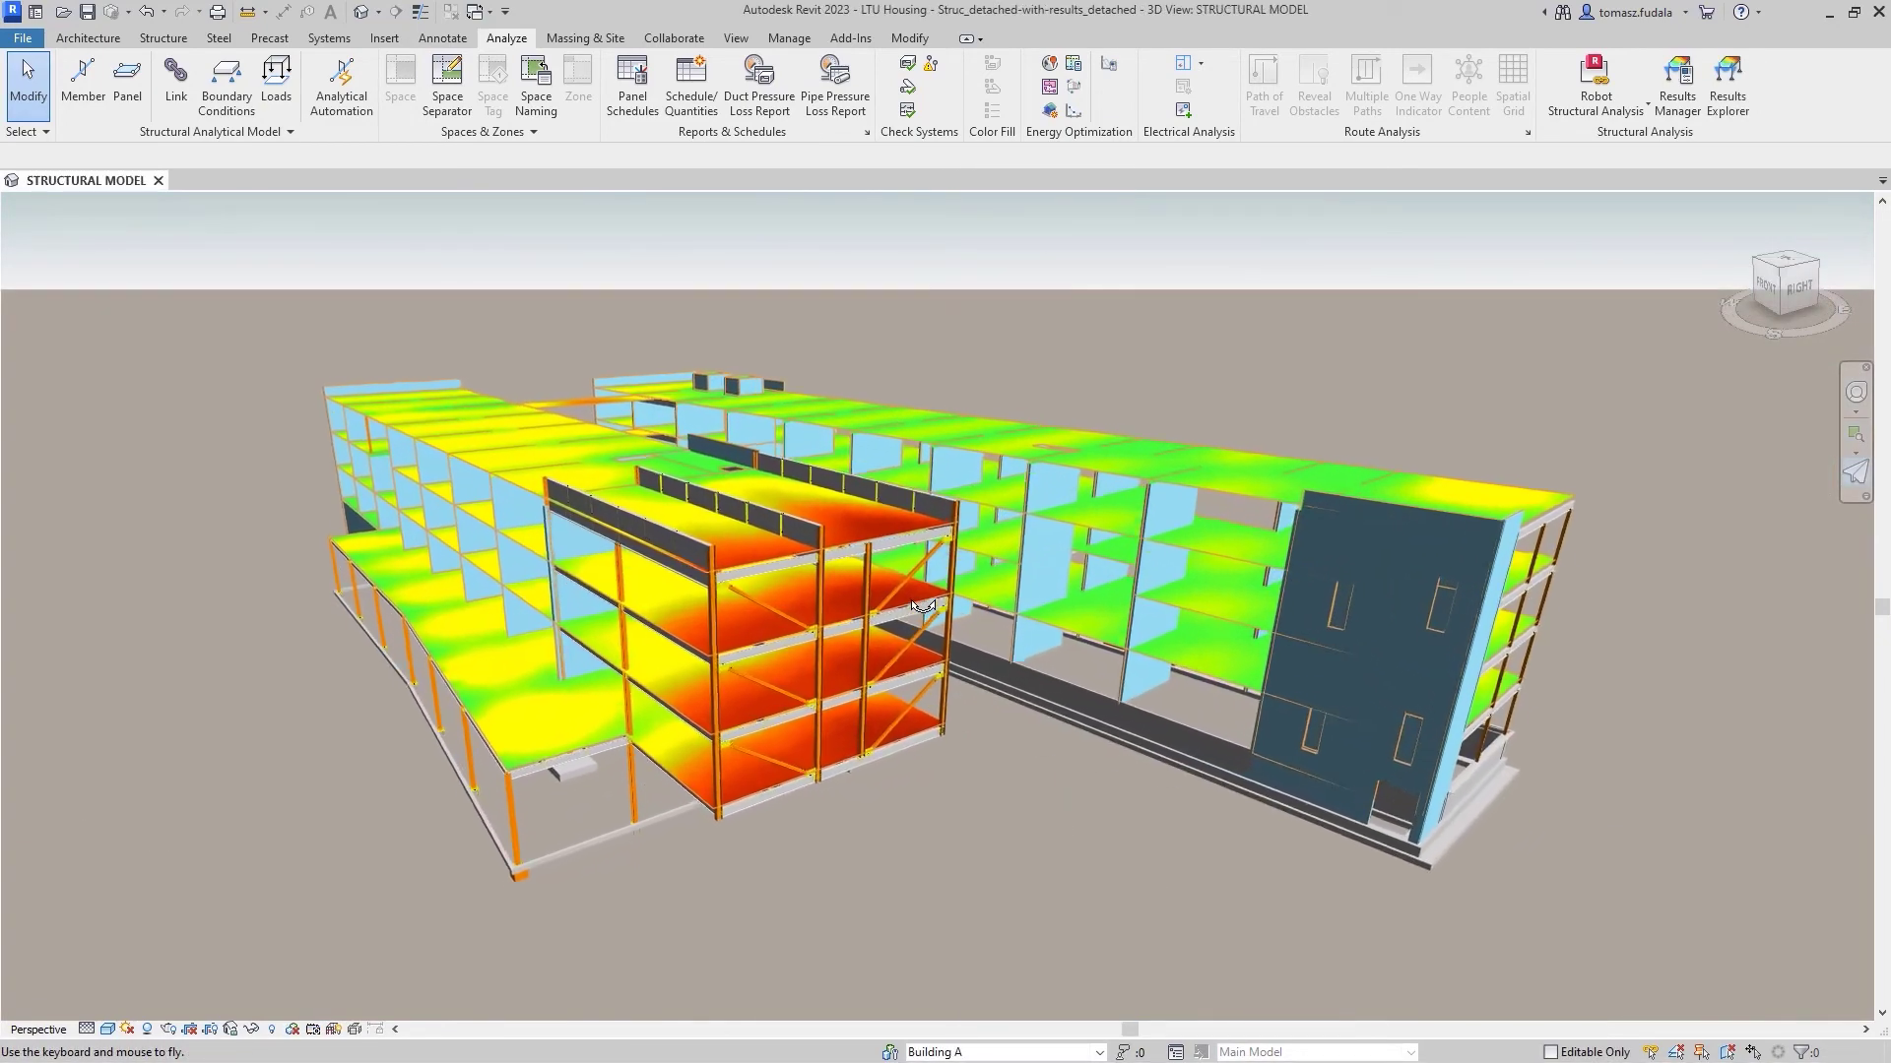
key("w")
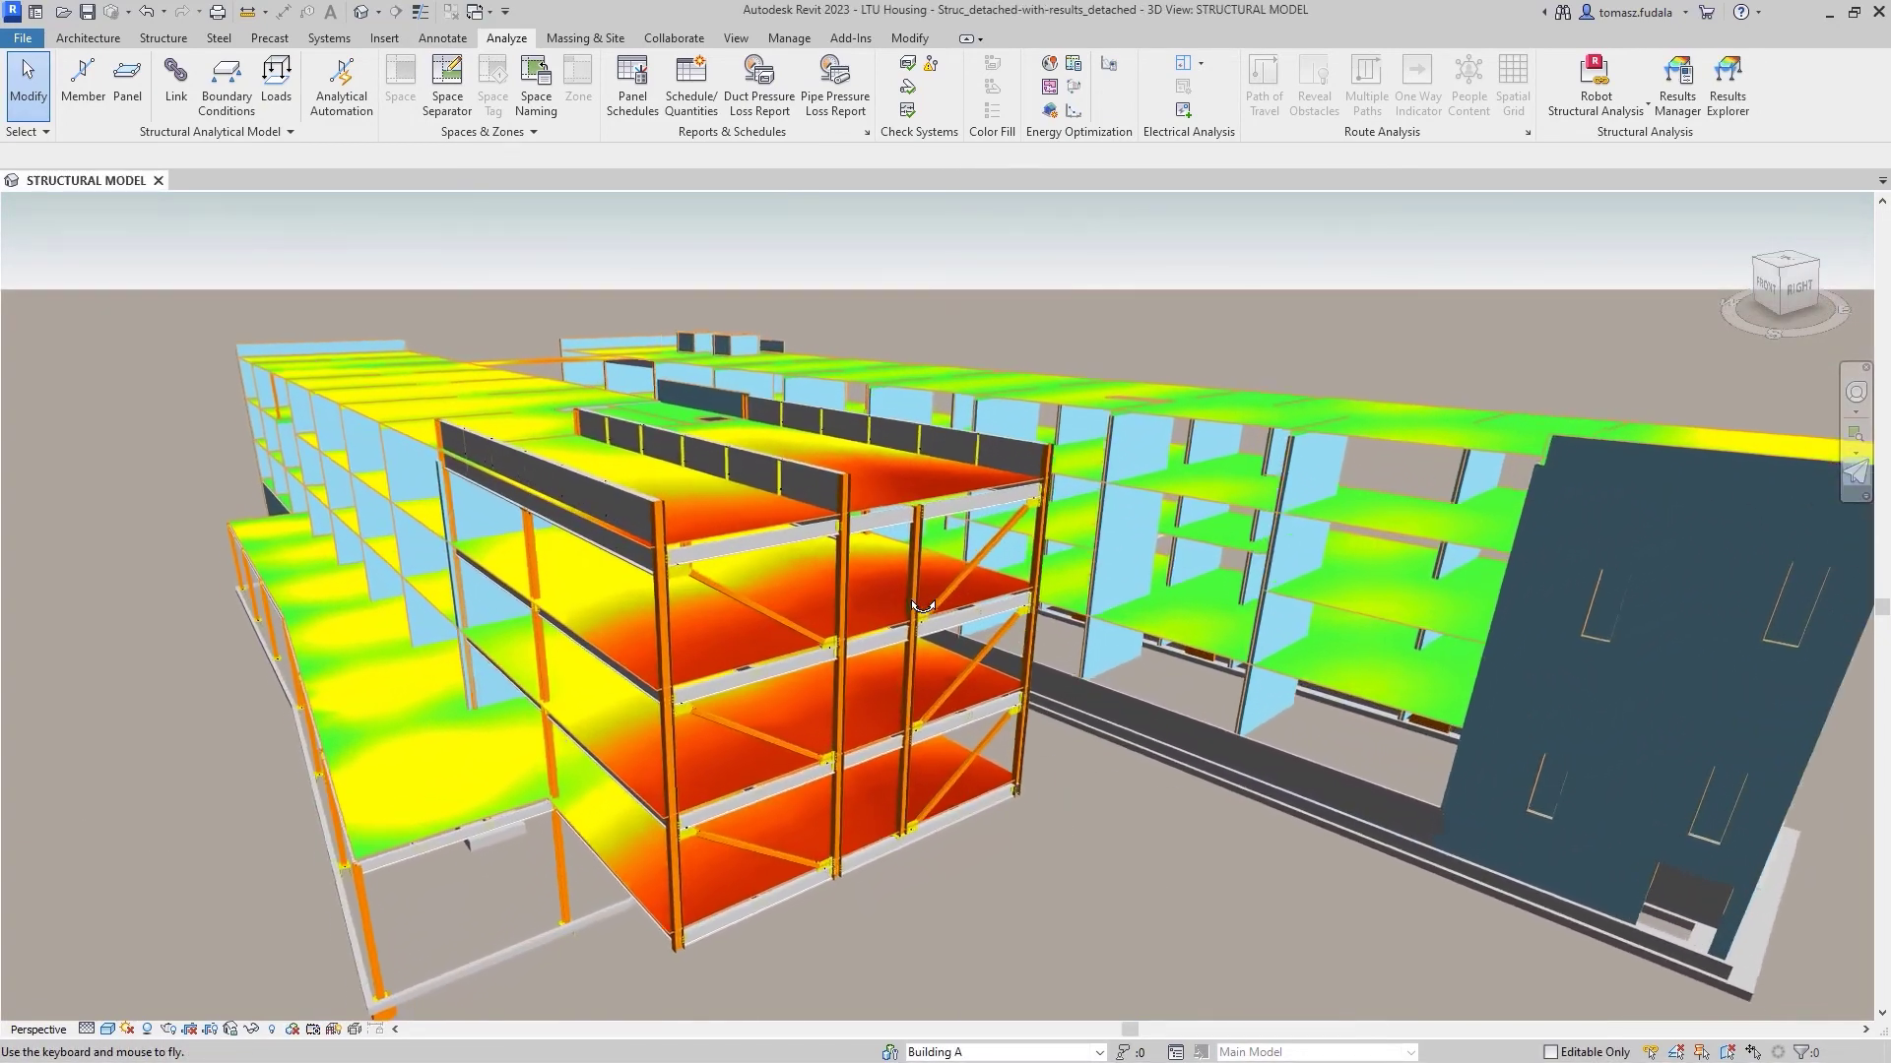
key("w")
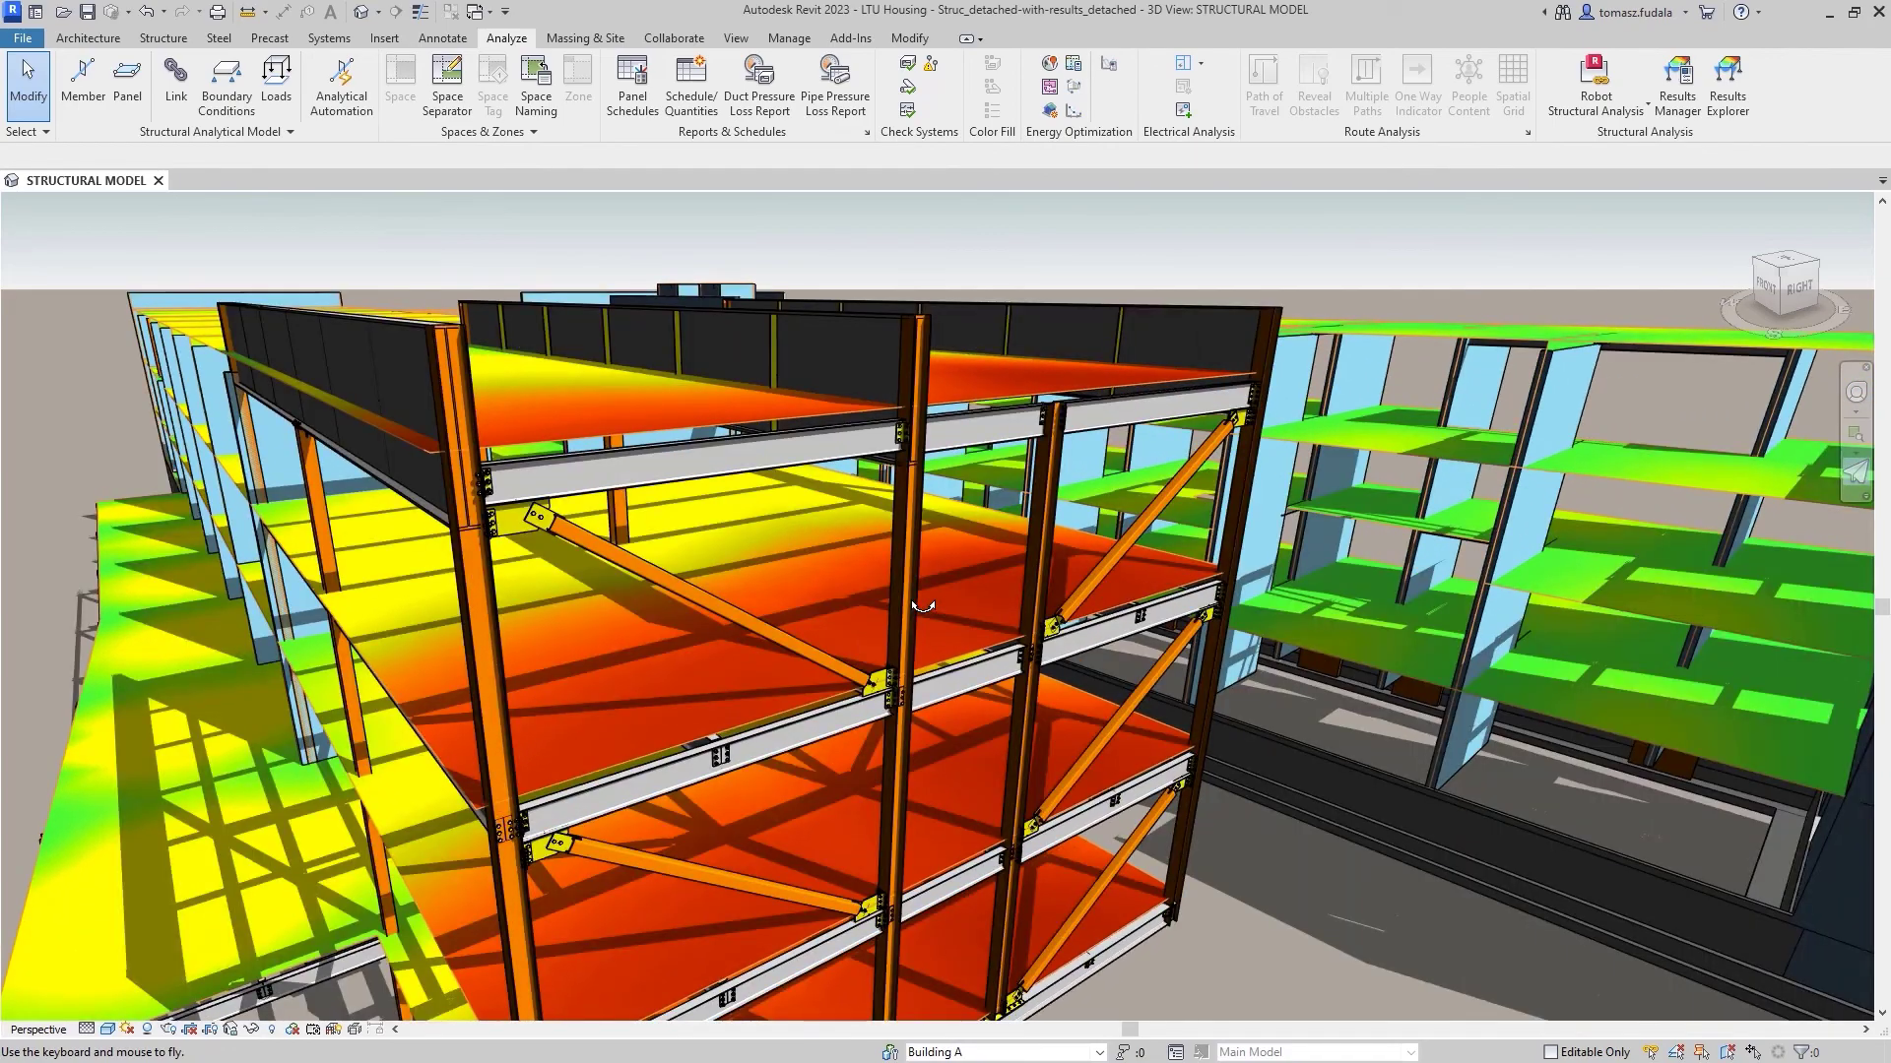